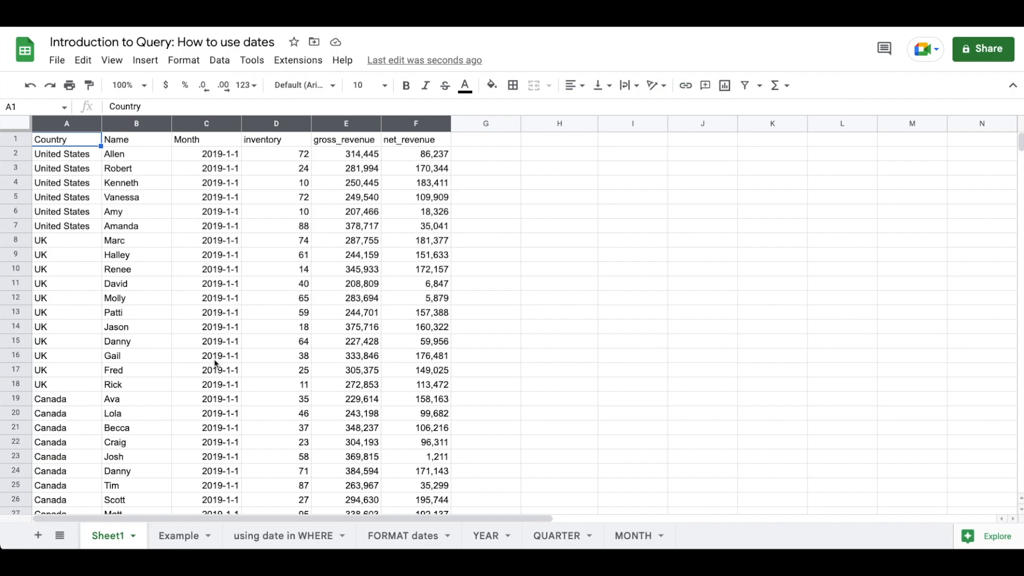
Step: Start a QUERY formula in cell A1 of the Example sheet, using Sheet1 columns A:F as the data range
{"action": "left_click", "coordinate": [171, 539]}
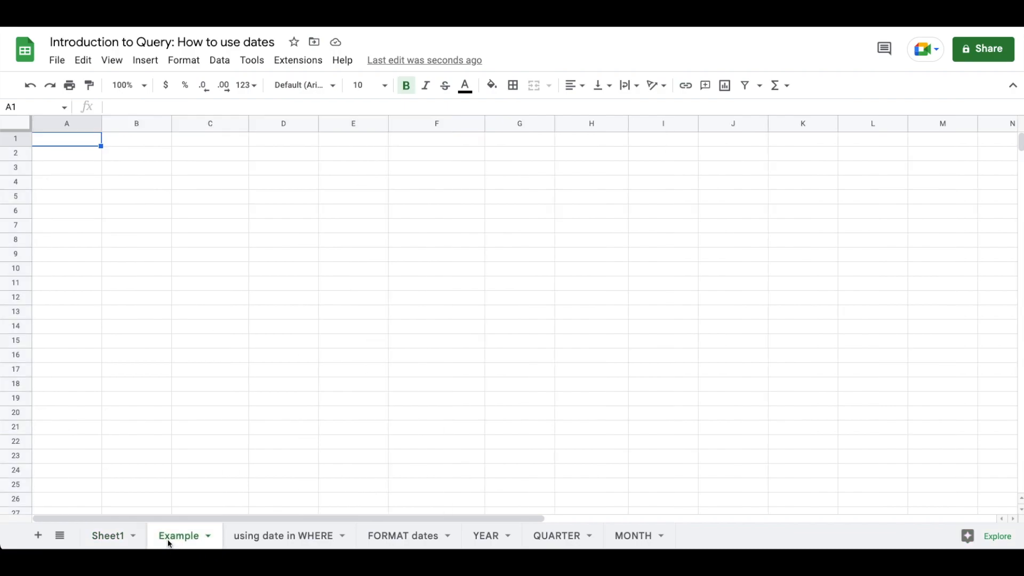
{"action": "type", "text": "=query"}
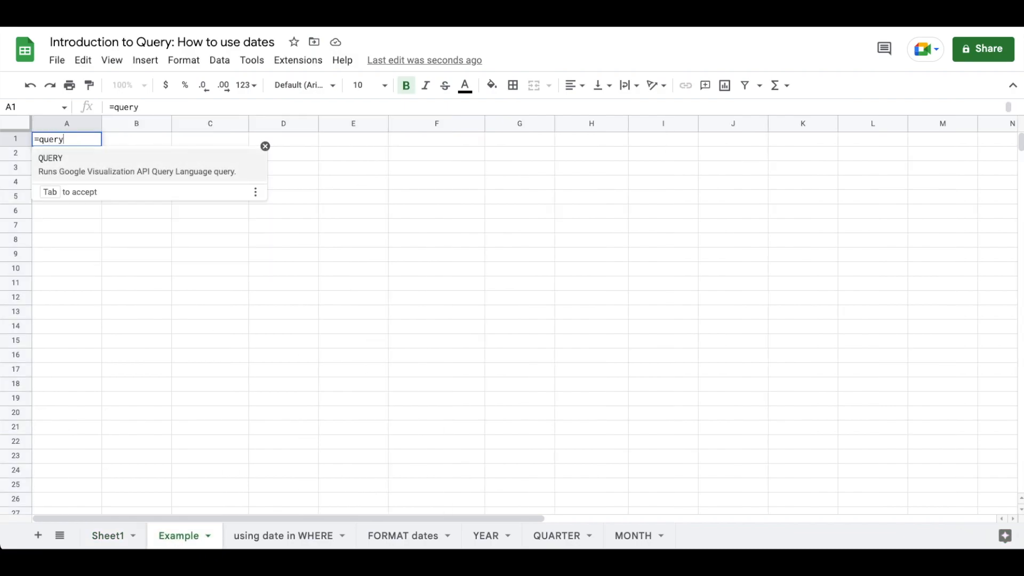
{"action": "key", "text": "Tab"}
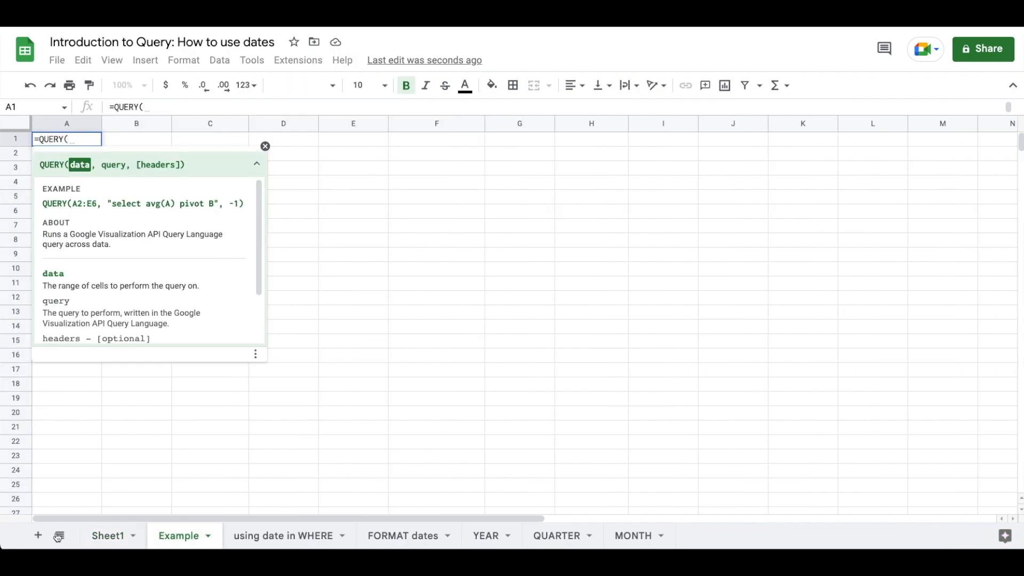
{"action": "left_click", "coordinate": [108, 536]}
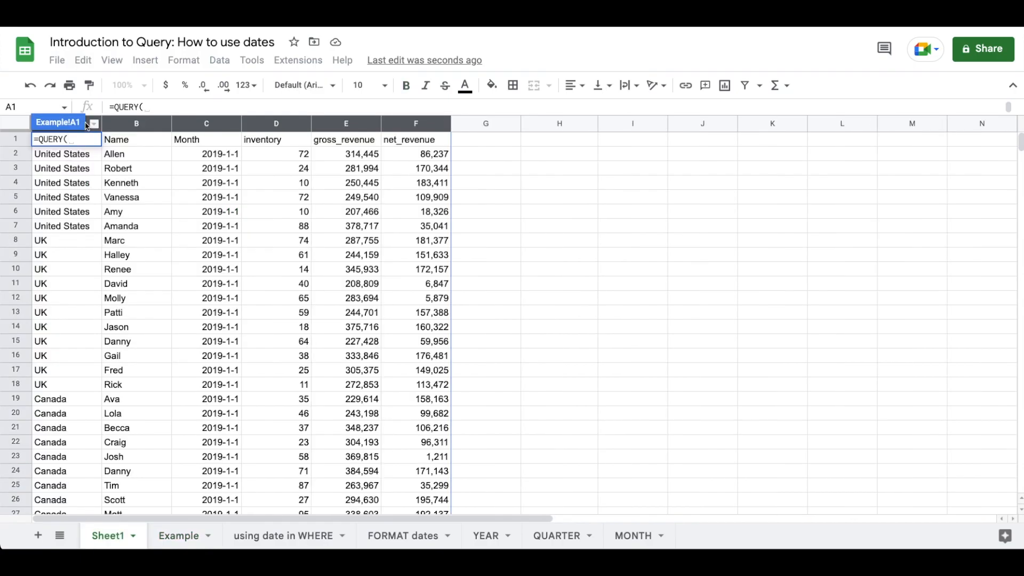
{"action": "left_click", "coordinate": [87, 124]}
{"action": "key", "text": "shift+Right"}
{"action": "key", "text": "shift+Right"}
{"action": "key", "text": "shift+Right"}
{"action": "key", "text": "shift+Right"}
{"action": "key", "text": "shift+Right"}
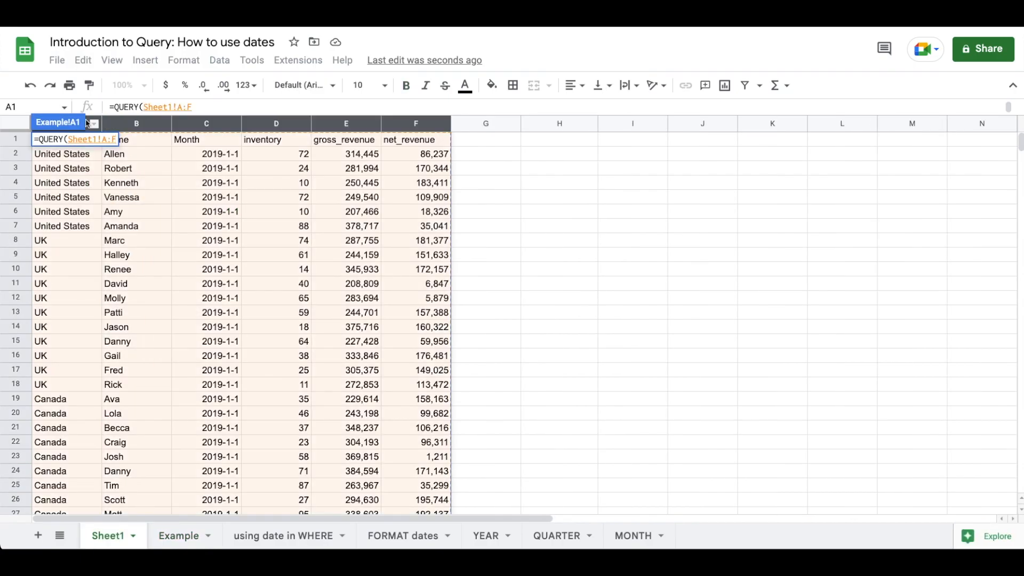
{"action": "type", "text": ",\""}
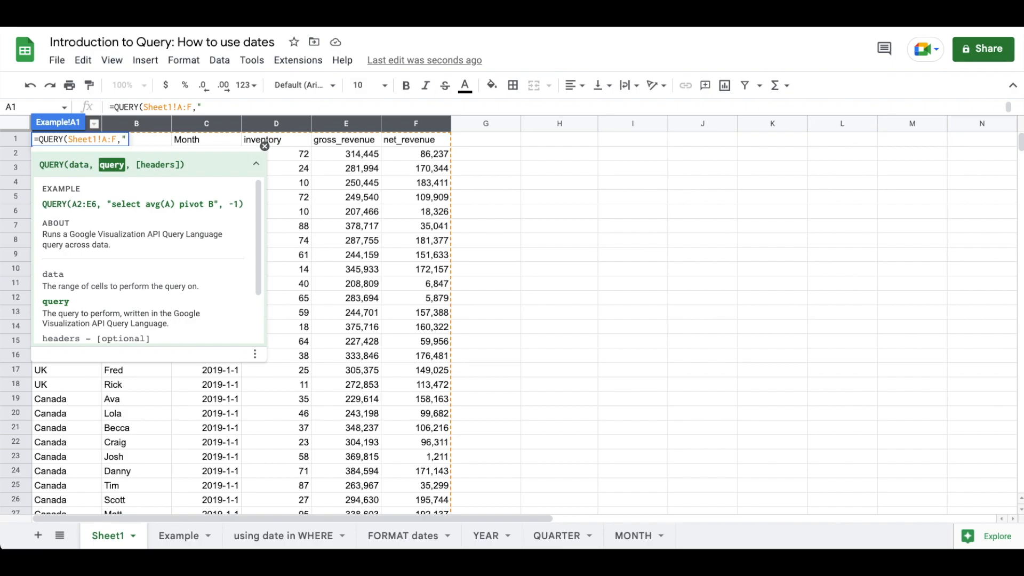
Step: Write the query lines SELECT A, B, C and WHERE C = date '2022-01-01', each on its own line
{"action": "key", "text": "alt+Return"}
{"action": "type", "text": "SELECT A, B, C"}
{"action": "key", "text": "alt+Return"}
{"action": "type", "text": "WH"}
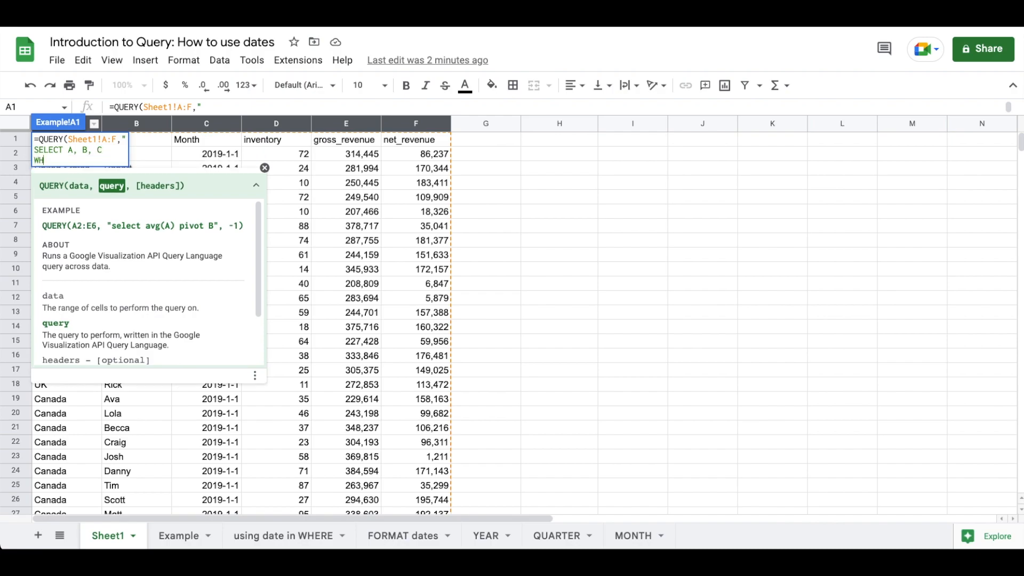
{"action": "type", "text": "ERE C = date '2022"}
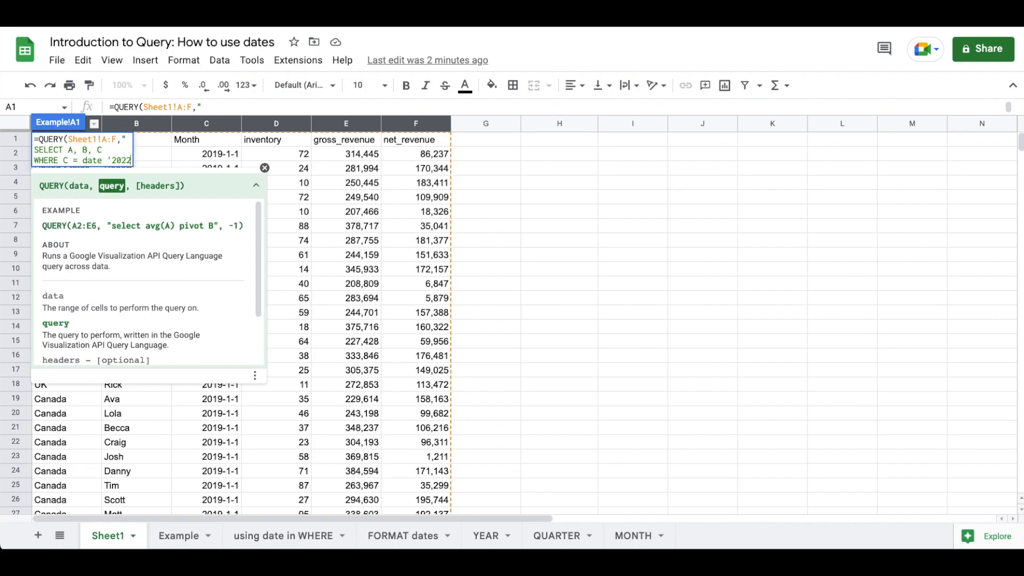
{"action": "type", "text": "-01-01'"}
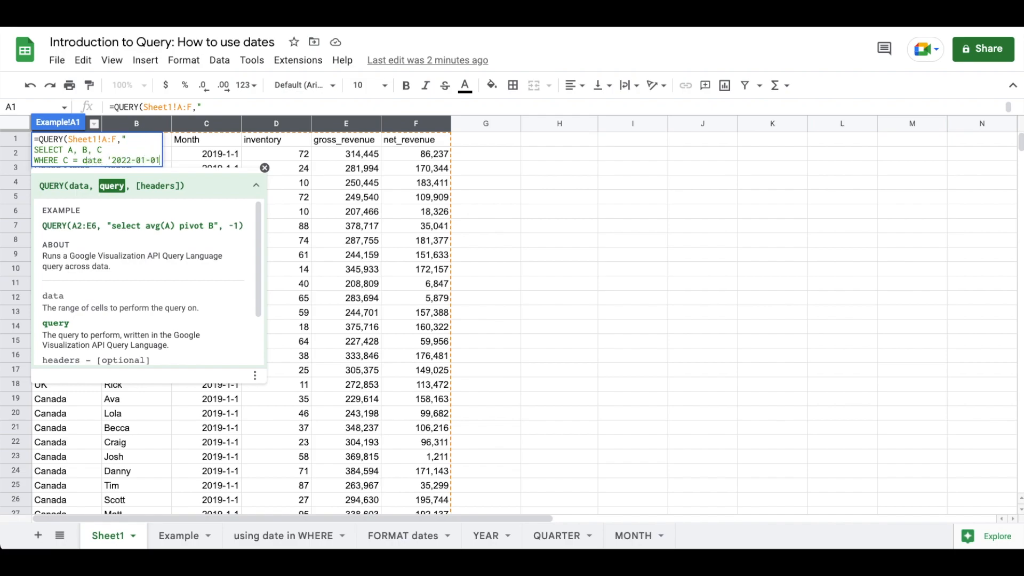
Step: Add an ORDER BY A, B line, set the headers argument to 1, and enter the formula
{"action": "key", "text": "ctrl+Return"}
{"action": "type", "text": "ORDEWR"}
{"action": "key", "text": "BackSpace"}
{"action": "key", "text": "BackSpace"}
{"action": "key", "text": "BackSpace"}
{"action": "type", "text": "R BY "}
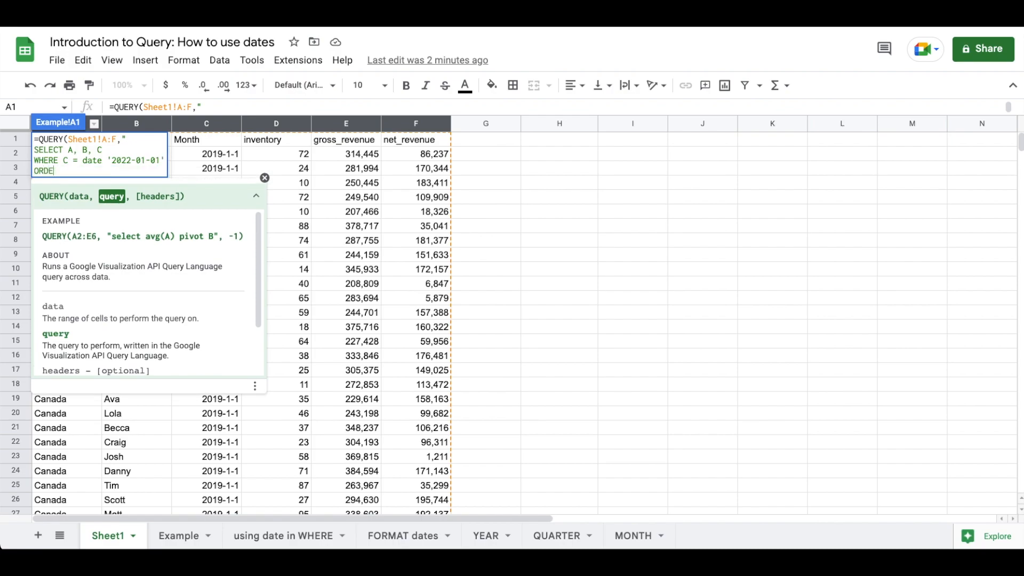
{"action": "type", "text": "A, B"}
{"action": "key", "text": "ctrl+Return"}
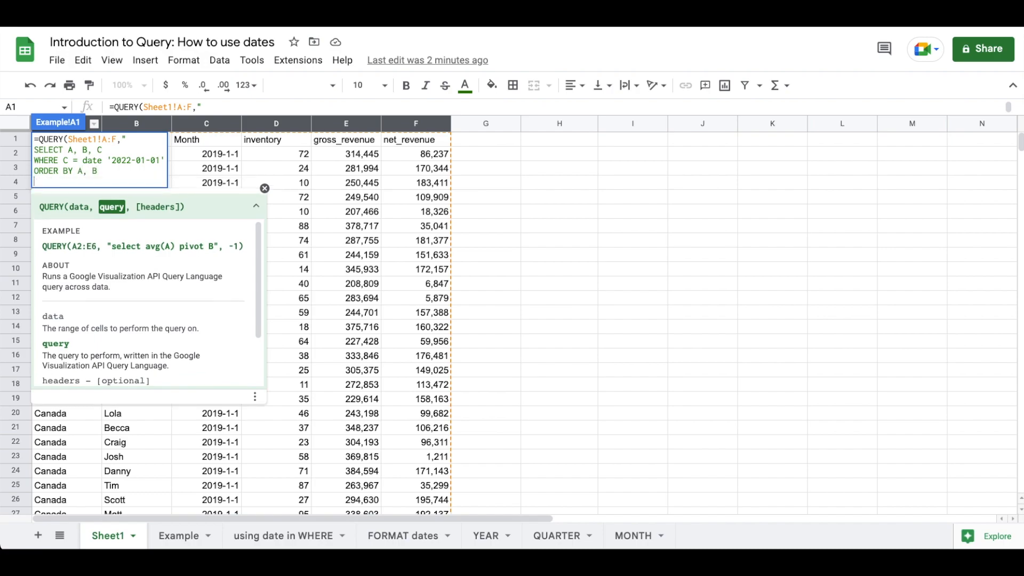
{"action": "type", "text": "\",1"}
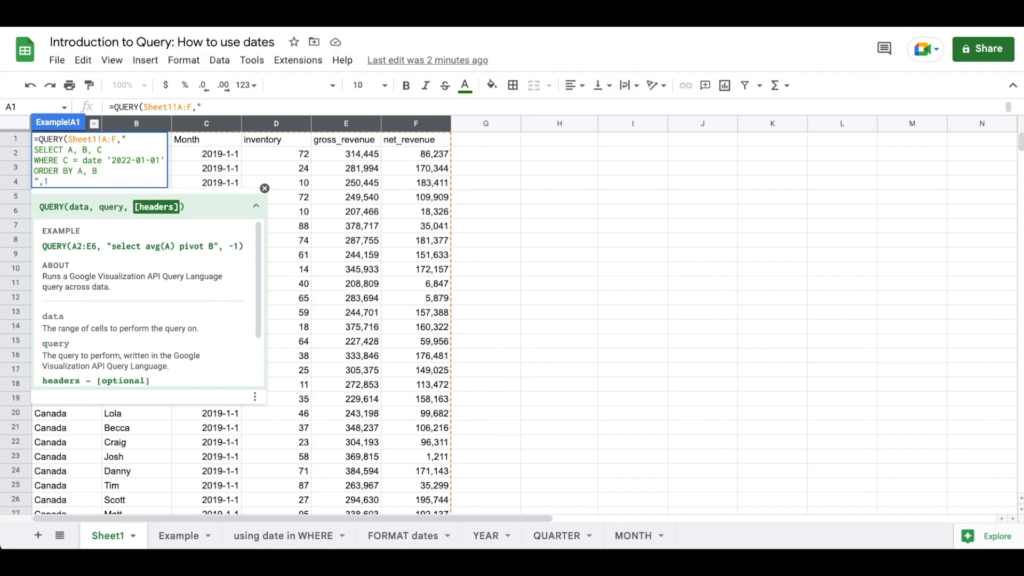
{"action": "type", "text": ")"}
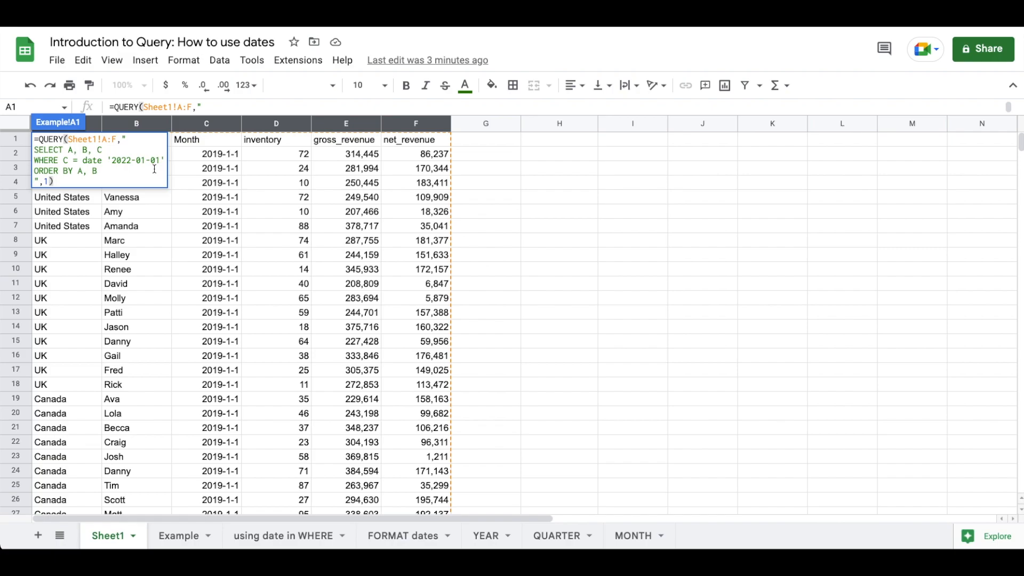
{"action": "key", "text": "Return"}
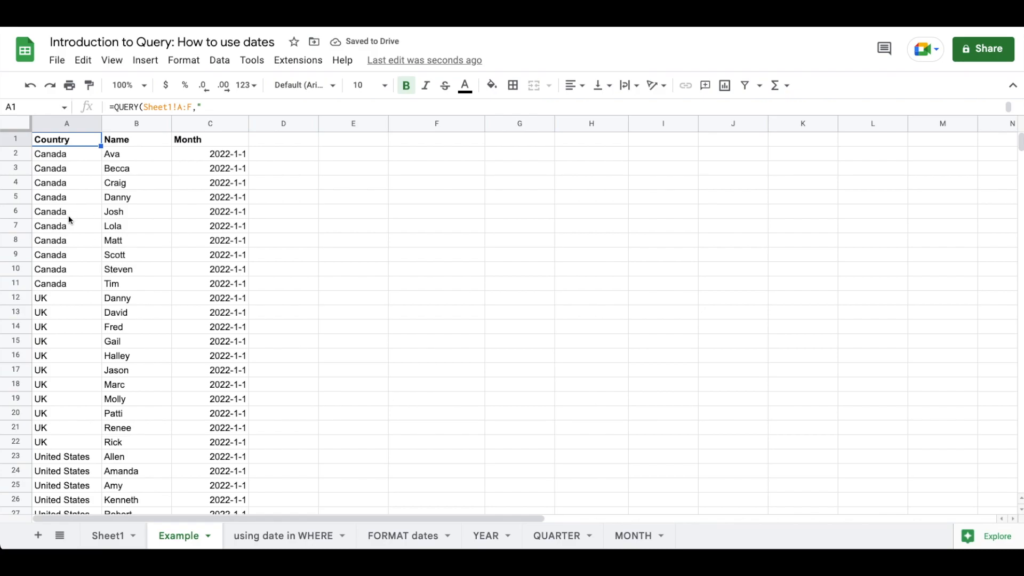
{"action": "scroll", "coordinate": [222, 226], "scroll_direction": "down", "scroll_amount": 3}
{"action": "scroll", "coordinate": [224, 226], "scroll_direction": "up", "scroll_amount": 3}
Step: Add the condition and A = 'United States' on a new line below the WHERE clause of the A1 query
{"action": "key", "text": "Return"}
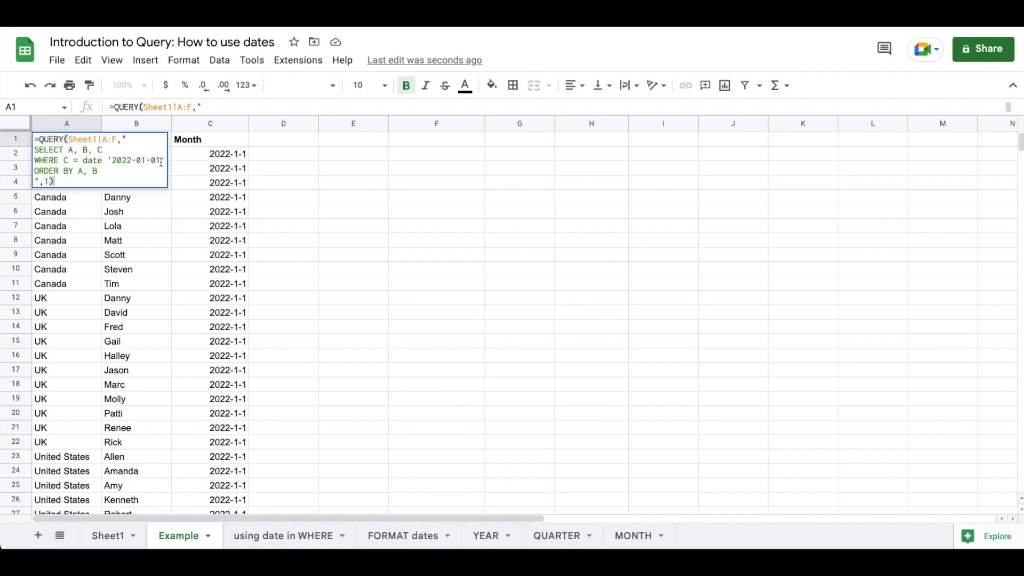
{"action": "left_click", "coordinate": [163, 161]}
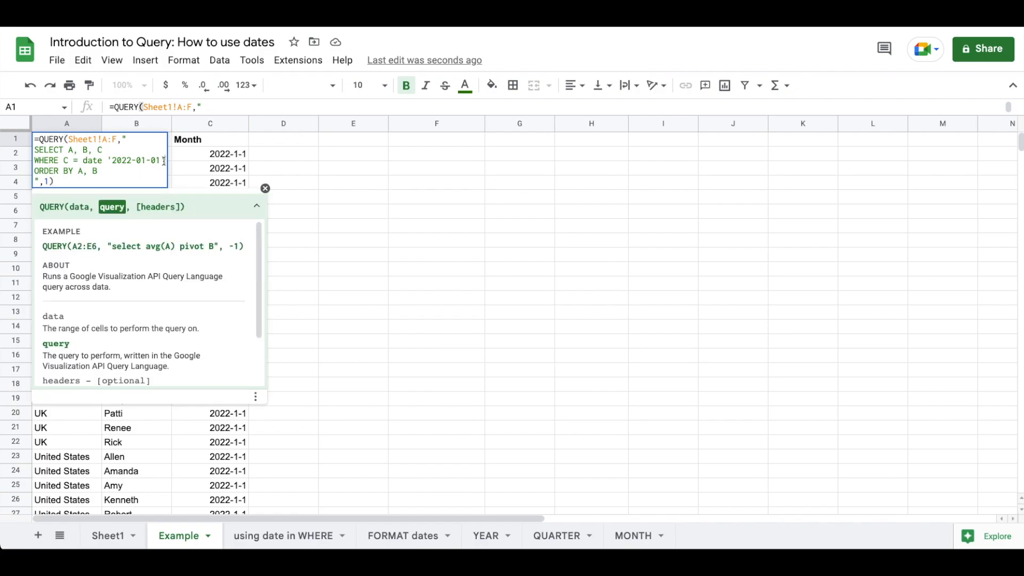
{"action": "key", "text": "alt+Return"}
{"action": "type", "text": "and A"}
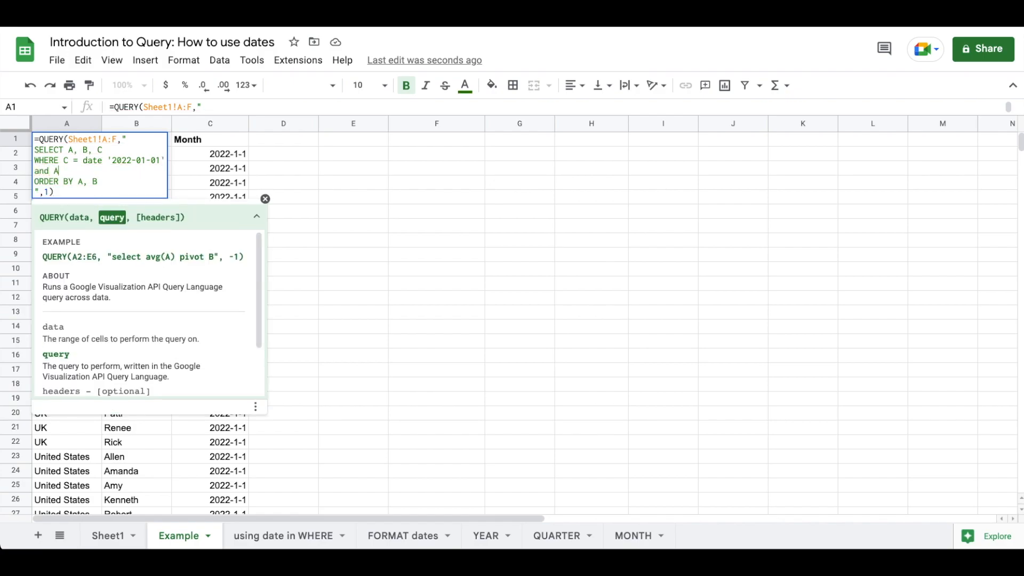
{"action": "type", "text": " = 'United States"}
{"action": "key", "text": "Return"}
{"action": "key", "text": "Up"}
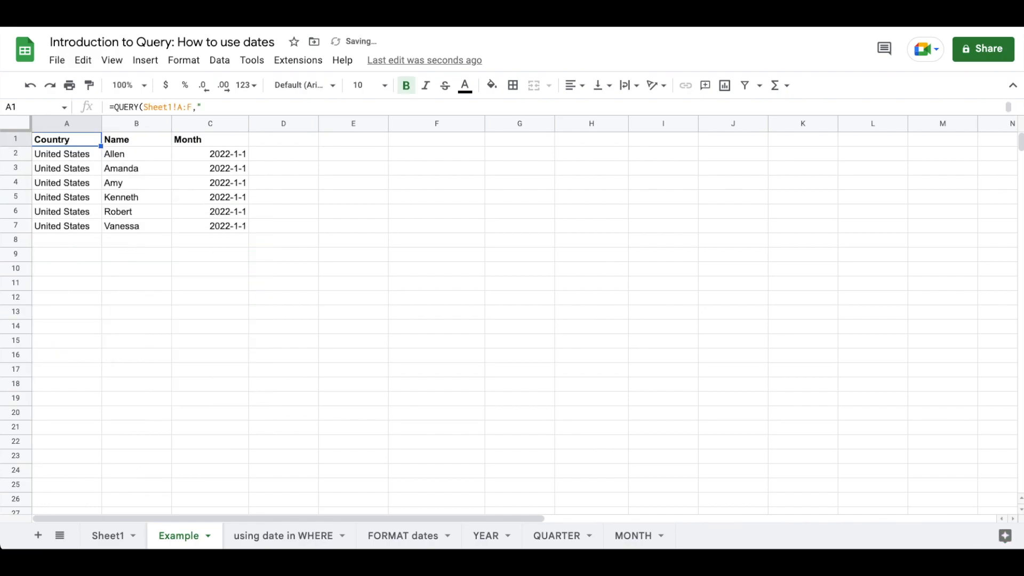
{"action": "key", "text": "Return"}
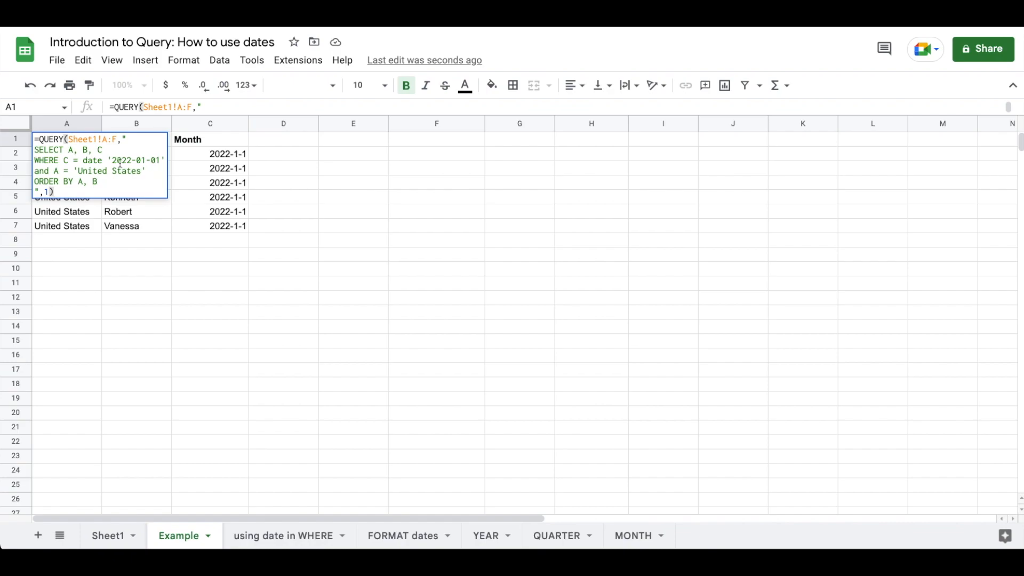
{"action": "left_click_drag", "start_coordinate": [112, 160], "coordinate": [159, 161]}
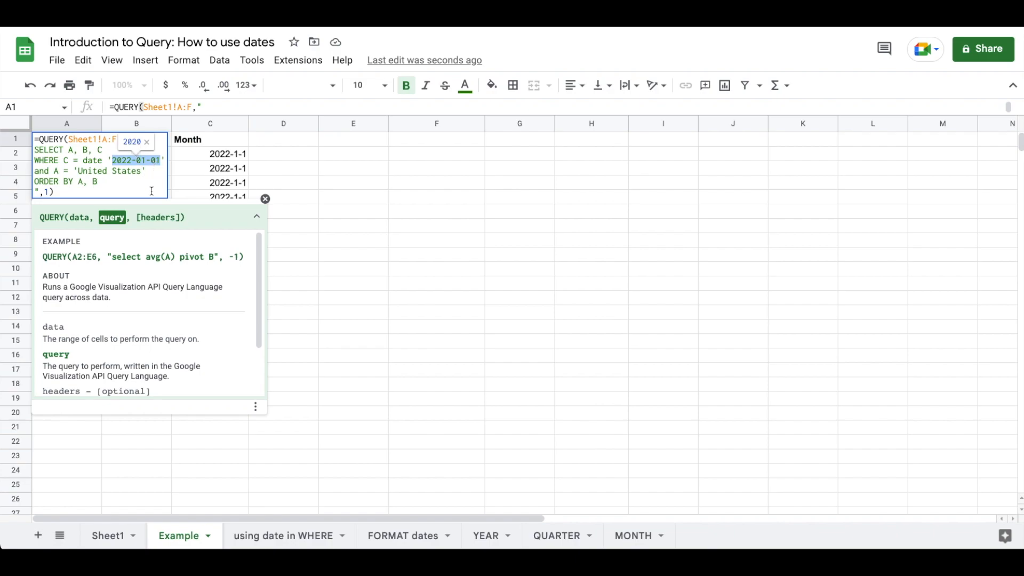
{"action": "key", "text": "Escape"}
Step: Change the date in the A1 query's WHERE clause to '2022-06-01'
{"action": "key", "text": "Return"}
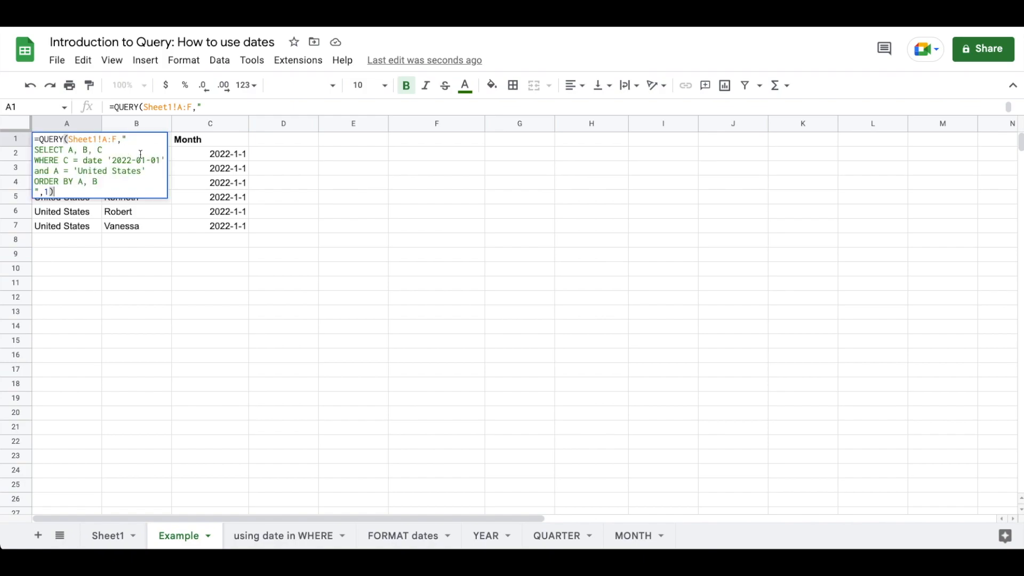
{"action": "left_click", "coordinate": [143, 160]}
{"action": "key", "text": "BackSpace"}
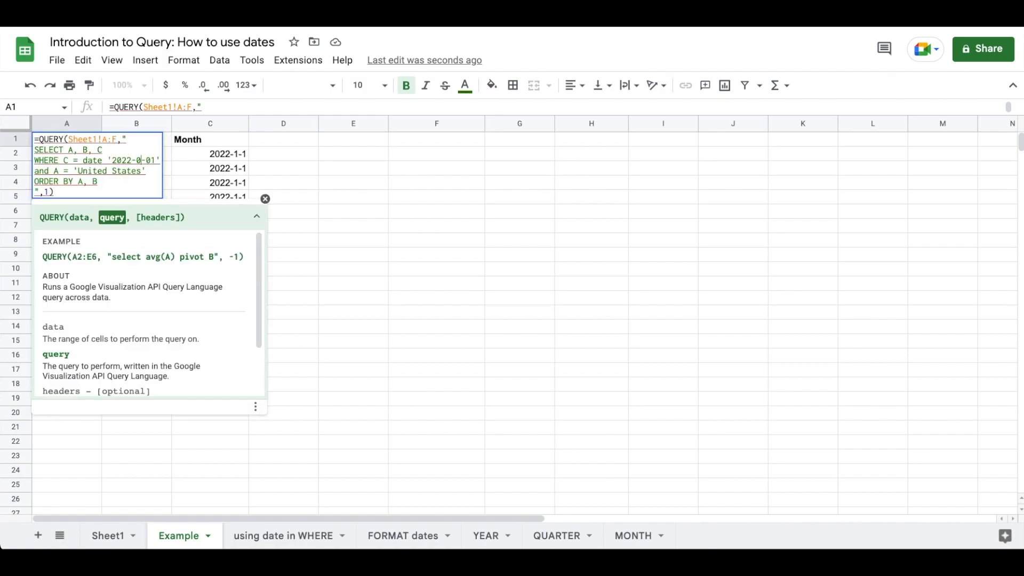
{"action": "type", "text": "6"}
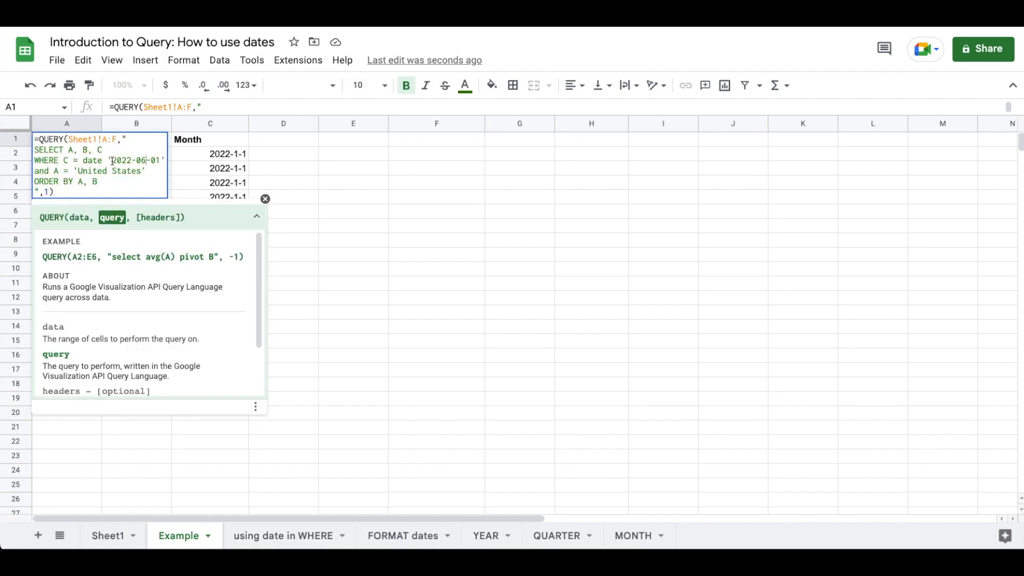
{"action": "left_click_drag", "start_coordinate": [113, 160], "coordinate": [162, 161]}
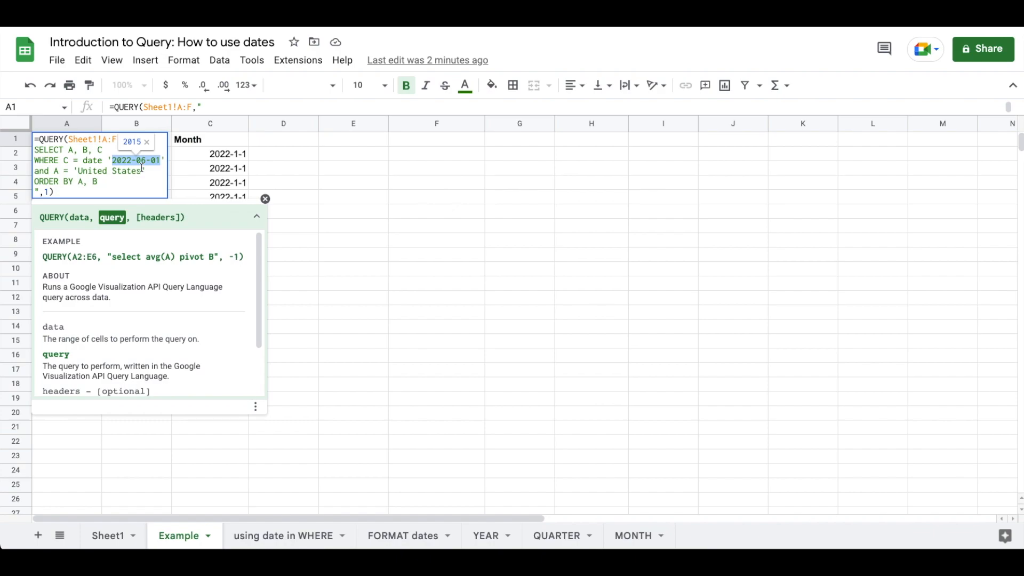
{"action": "left_click_drag", "start_coordinate": [103, 161], "coordinate": [83, 162]}
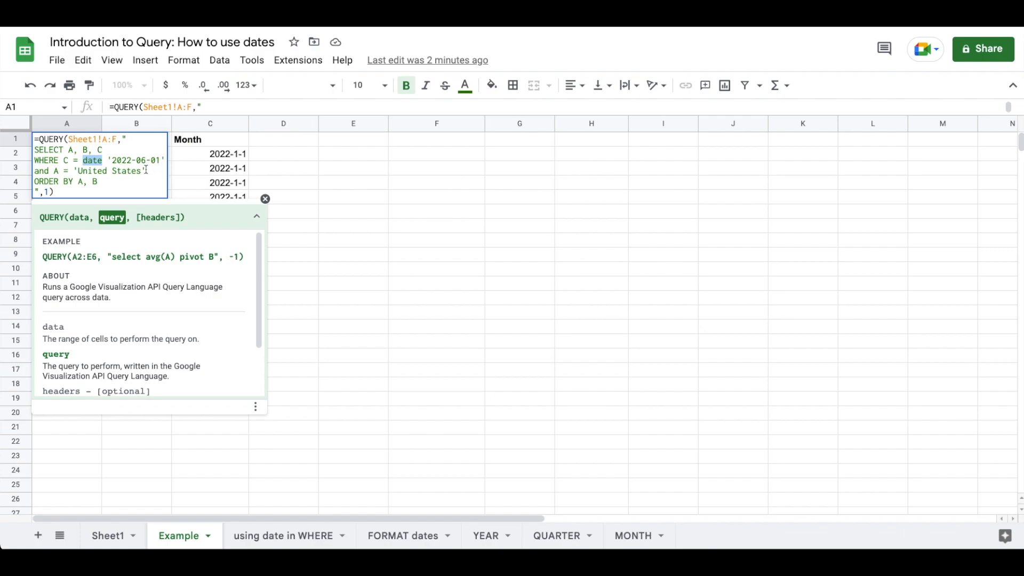
{"action": "key", "text": "Return"}
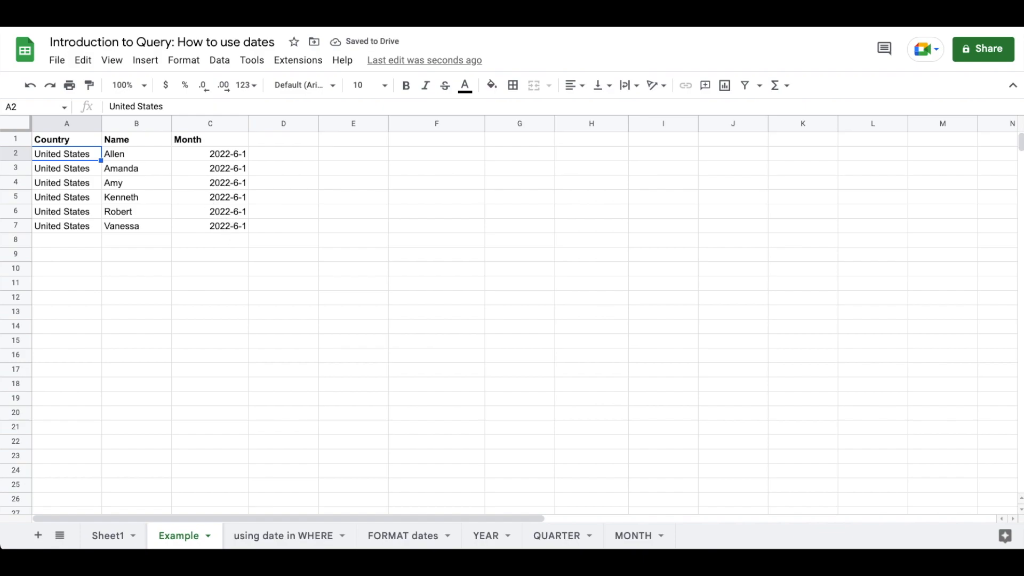
Step: Try the date literal 'June 1, 2022' in the A1 query's WHERE clause and undo the change
{"action": "key", "text": "Up"}
{"action": "key", "text": "Return"}
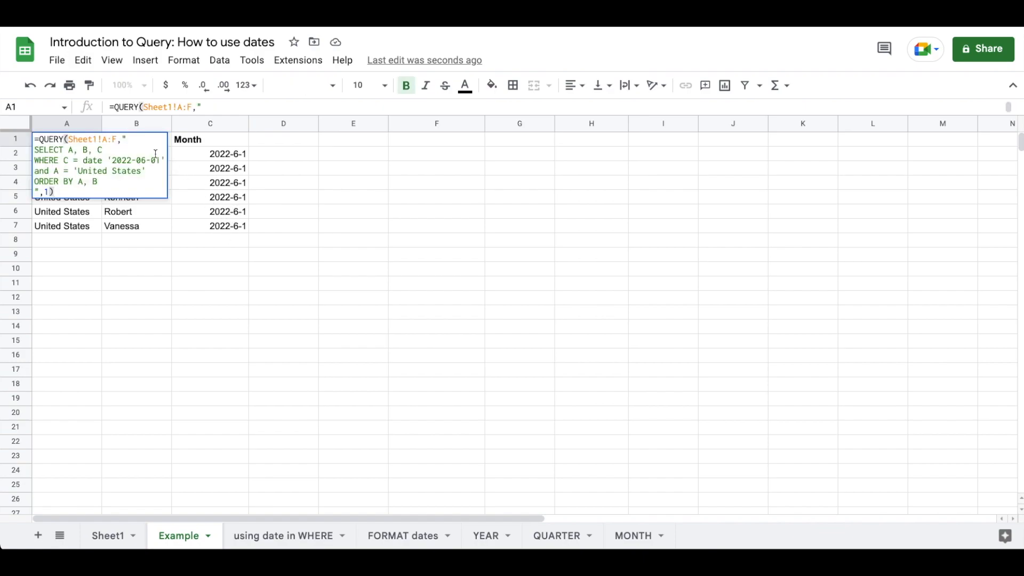
{"action": "left_click_drag", "start_coordinate": [160, 159], "coordinate": [114, 160]}
{"action": "type", "text": "Ju"}
{"action": "type", "text": "ne 1, 20"}
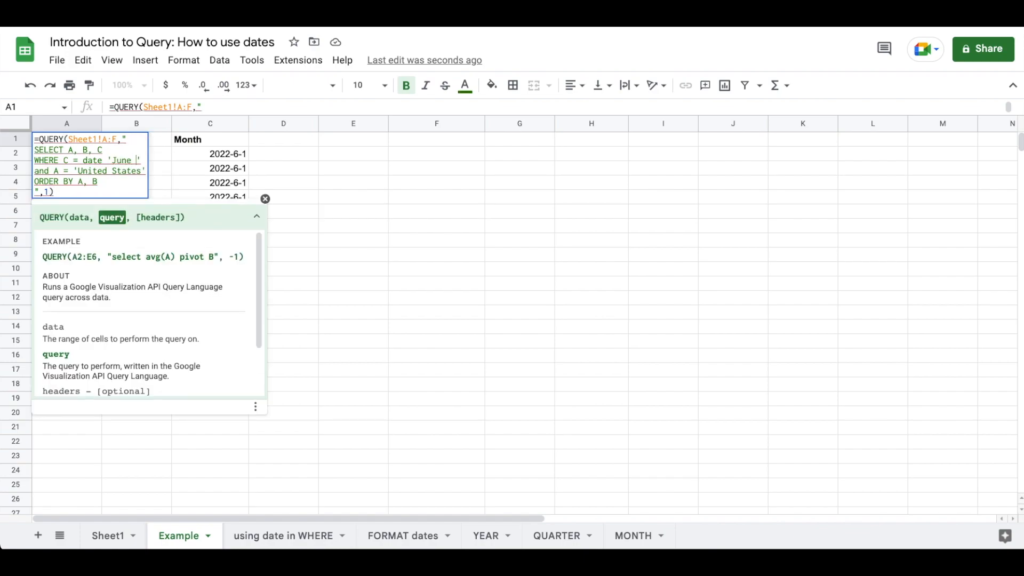
{"action": "type", "text": "22"}
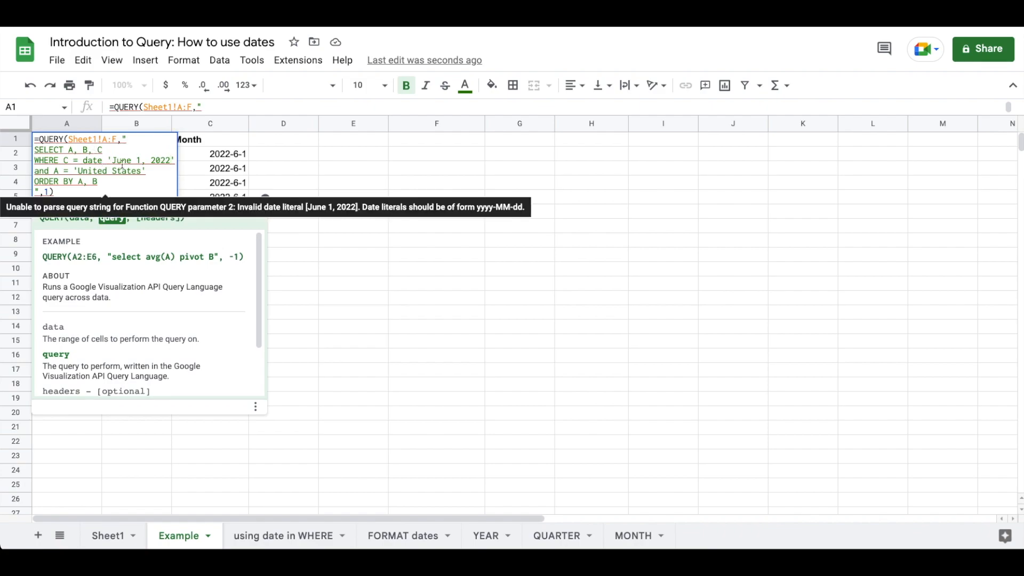
{"action": "key", "text": "Return"}
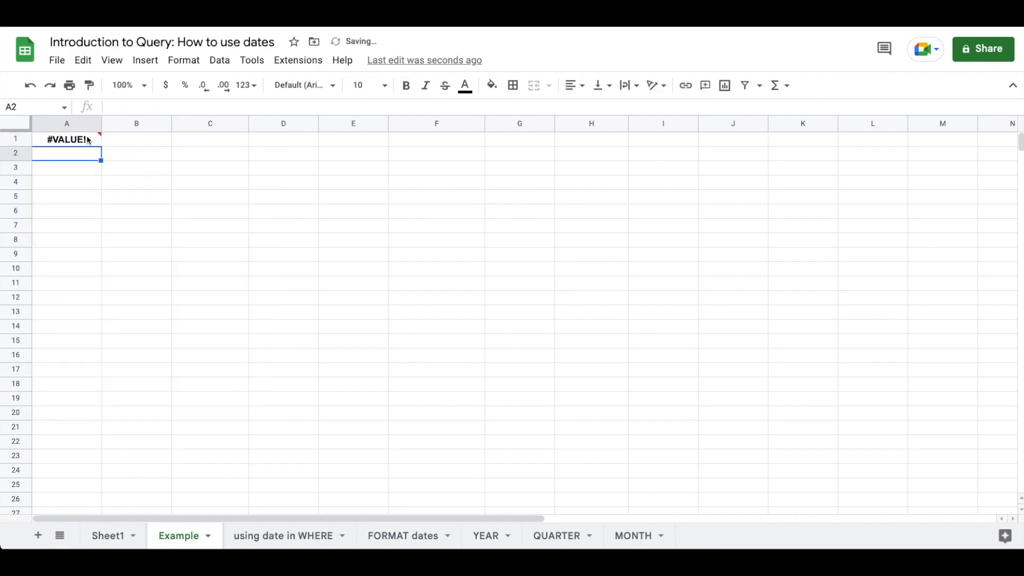
{"action": "left_click", "coordinate": [78, 142]}
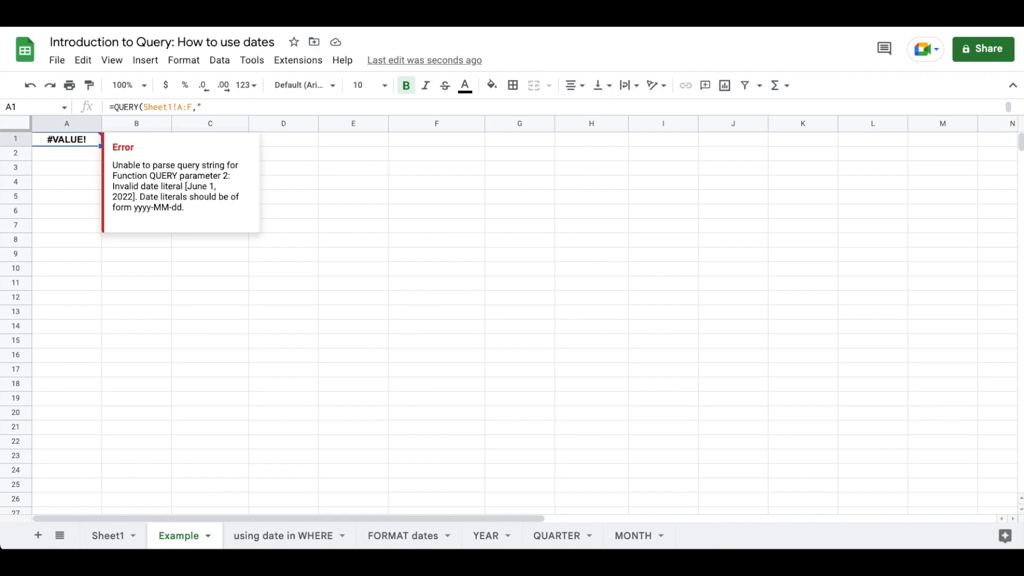
{"action": "key", "text": "Return"}
{"action": "key", "text": "Escape"}
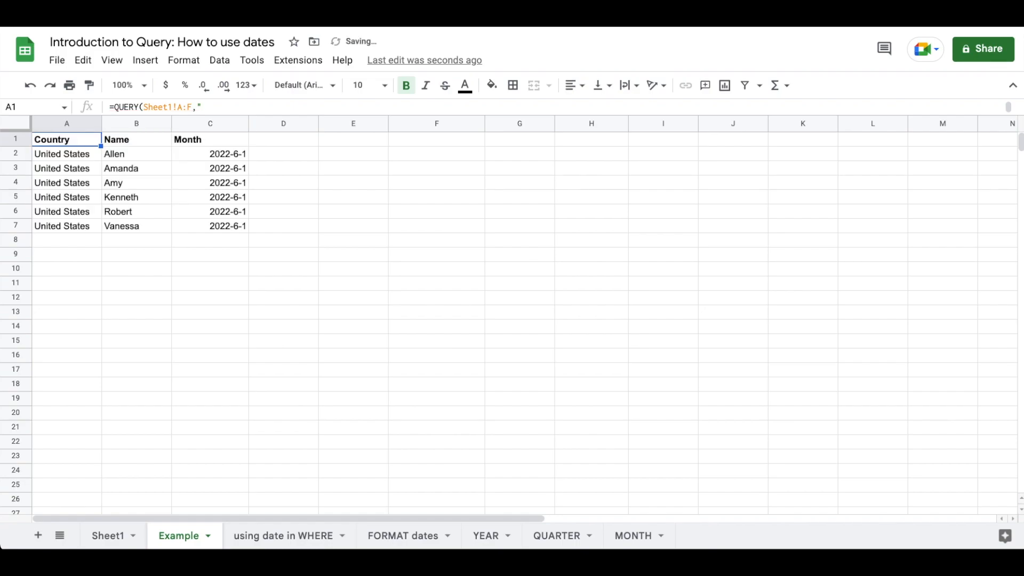
Step: Add the line FORMAT C 'M' below the ORDER BY clause of the A1 query and enter the formula
{"action": "key", "text": "Return"}
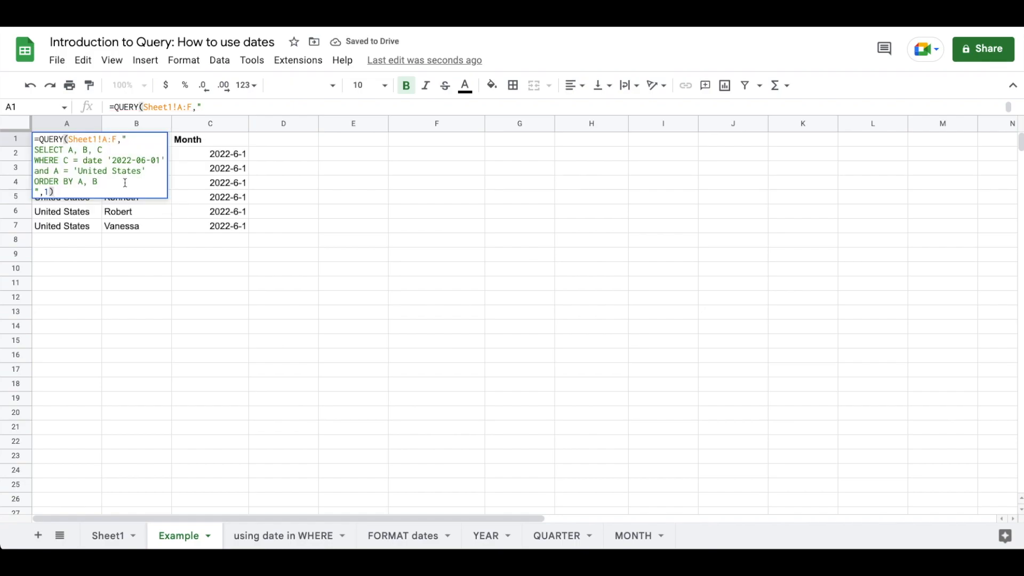
{"action": "left_click", "coordinate": [125, 183]}
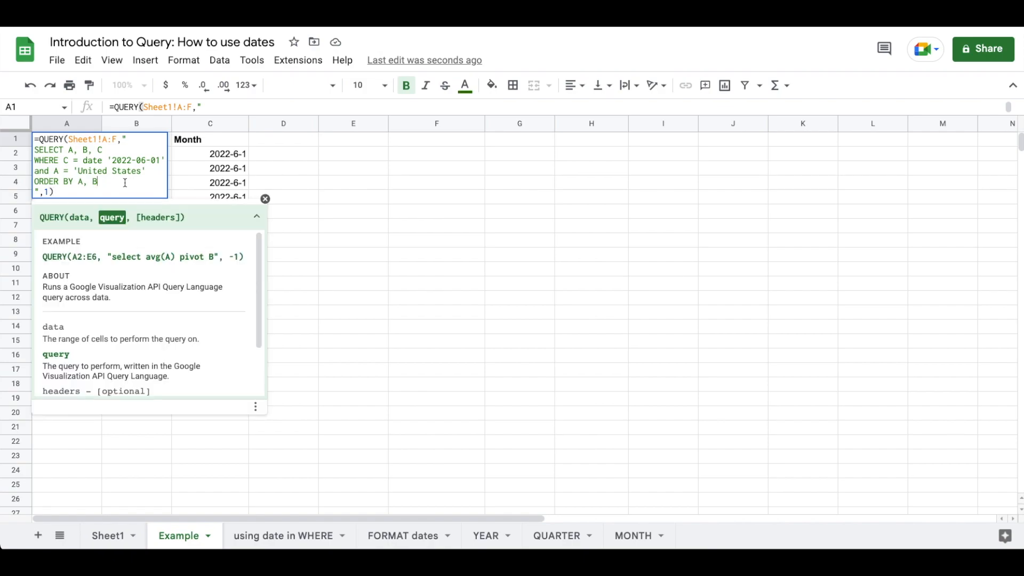
{"action": "key", "text": "ctrl+Return"}
{"action": "type", "text": "FORMAT "}
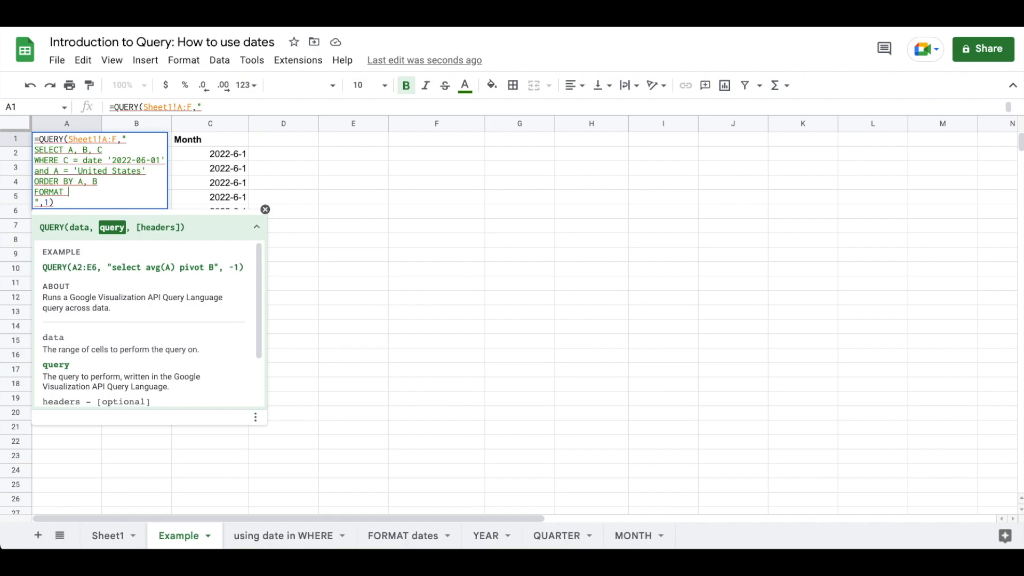
{"action": "type", "text": "C '"}
{"action": "type", "text": "M'"}
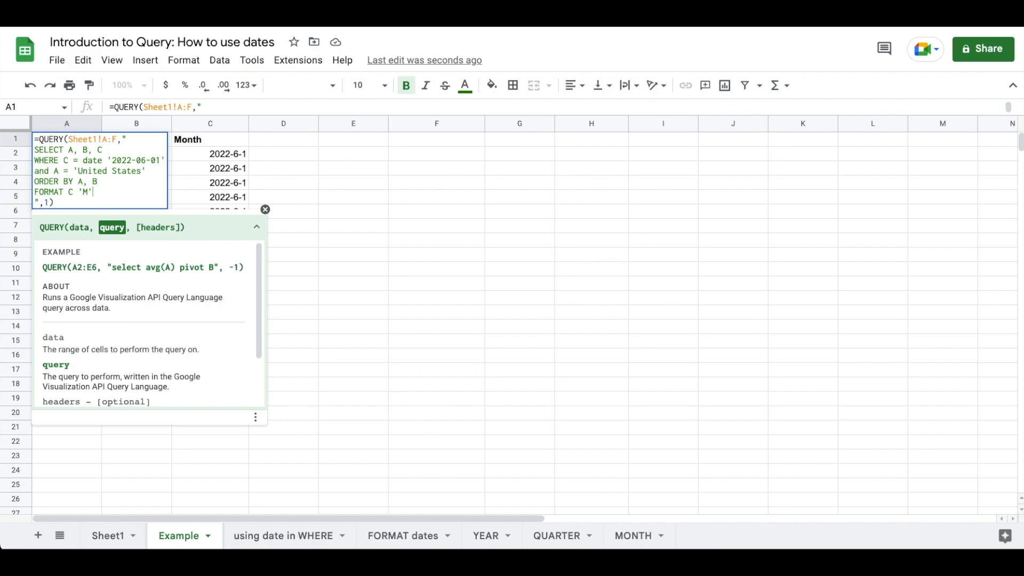
{"action": "key", "text": "Return"}
Step: Change the format code for column C in the A1 query to 'MM'
{"action": "key", "text": "Up"}
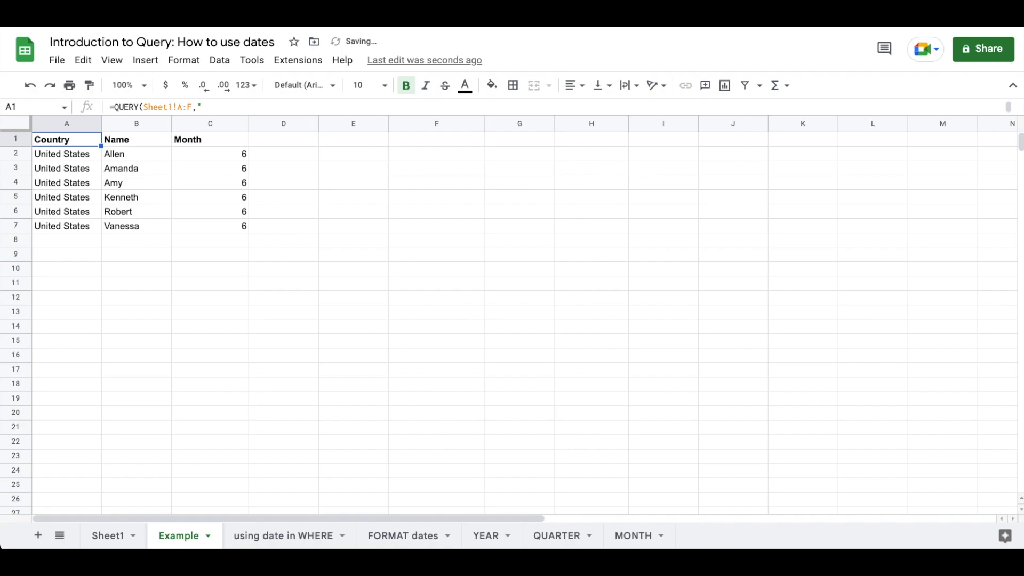
{"action": "key", "text": "Return"}
{"action": "left_click", "coordinate": [87, 191]}
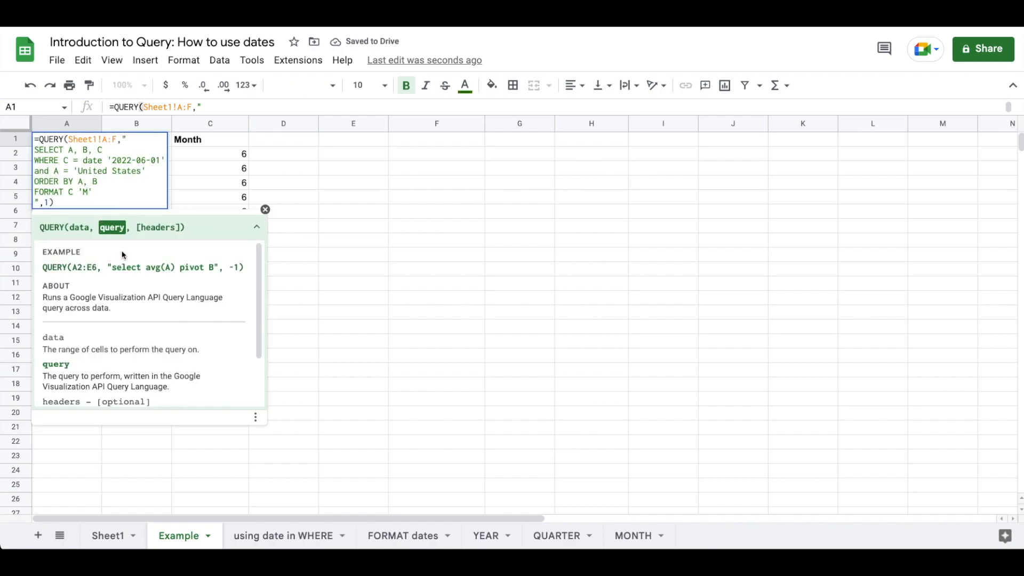
{"action": "type", "text": "M"}
{"action": "key", "text": "Return"}
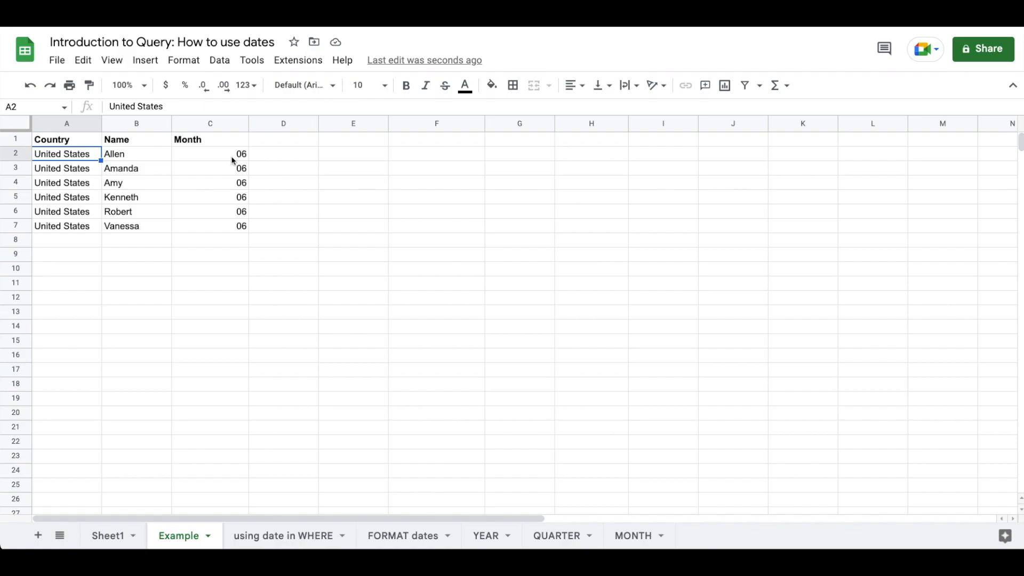
Step: Extend the format code in the A1 query's FORMAT clause to 'MMM'
{"action": "left_click", "coordinate": [71, 143]}
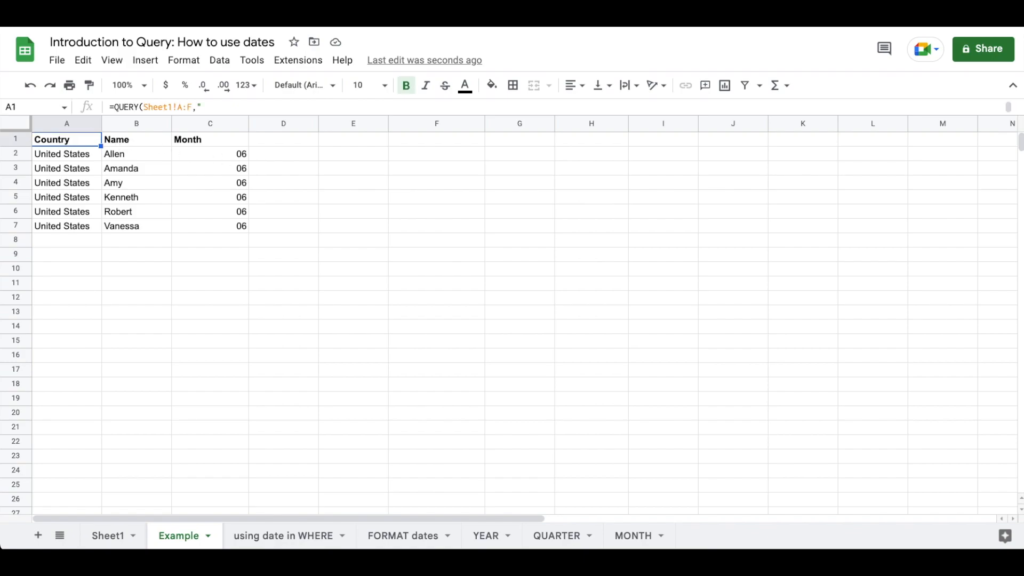
{"action": "double_click", "coordinate": [84, 142]}
{"action": "left_click", "coordinate": [92, 192]}
{"action": "type", "text": "M"}
{"action": "key", "text": "Return"}
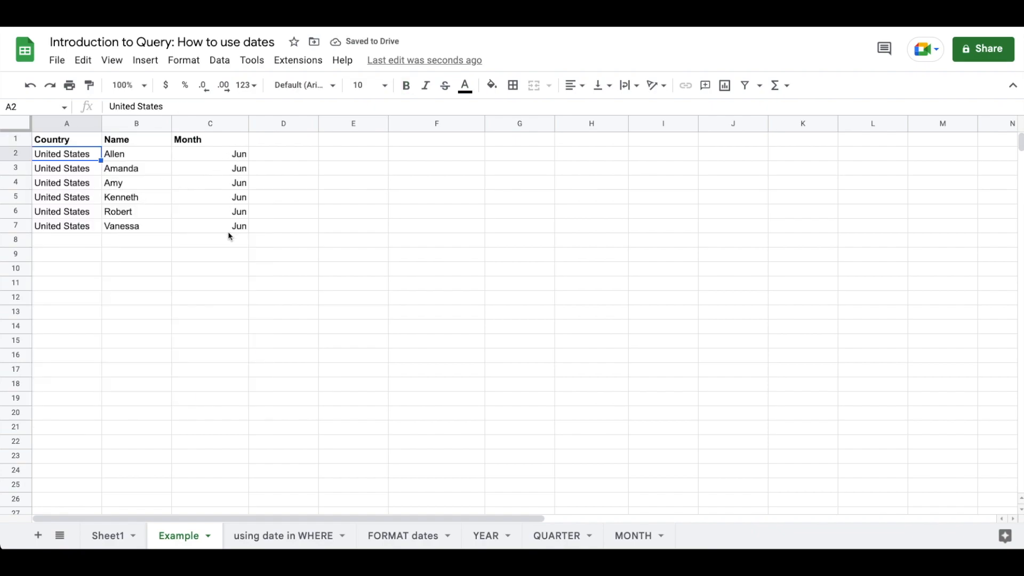
Step: Set the date in the A1 query's WHERE clause to '2022-01-01'
{"action": "key", "text": "Up"}
{"action": "key", "text": "Return"}
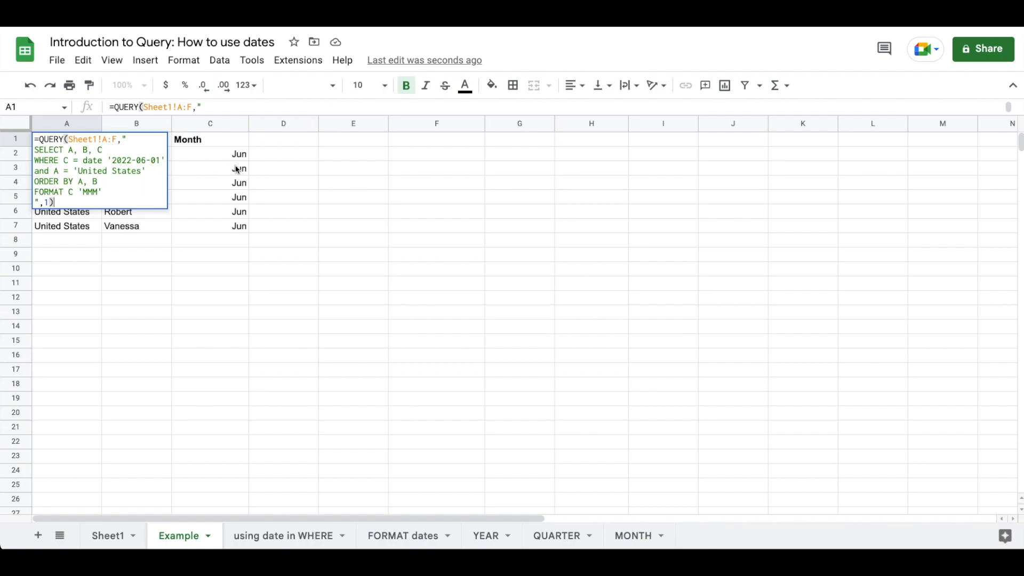
{"action": "left_click", "coordinate": [147, 160]}
{"action": "key", "text": "BackSpace"}
{"action": "type", "text": "1"}
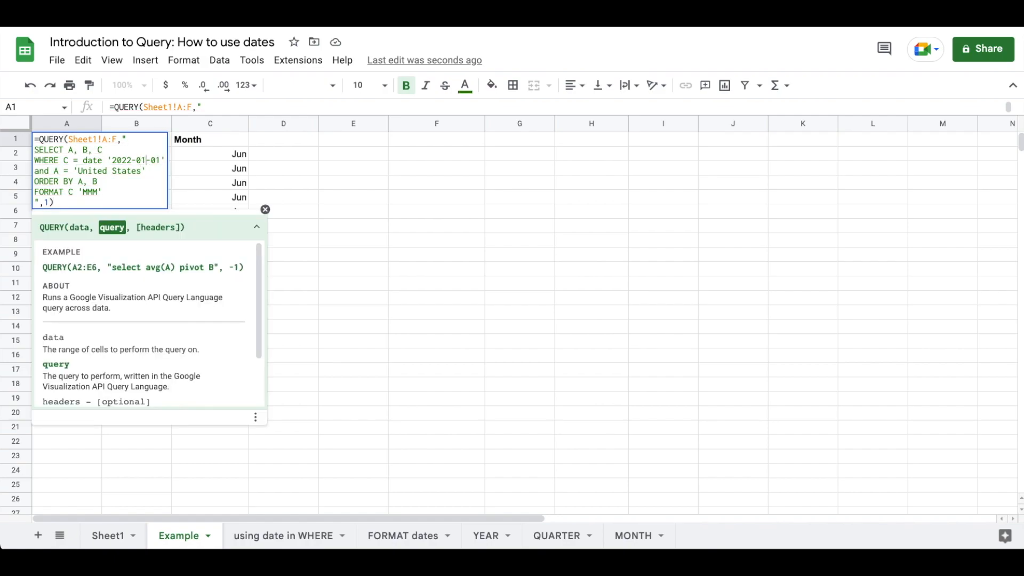
{"action": "key", "text": "Return"}
Step: Set the date in the A1 query's WHERE clause to '2022-02-01'
{"action": "key", "text": "Up"}
{"action": "key", "text": "Return"}
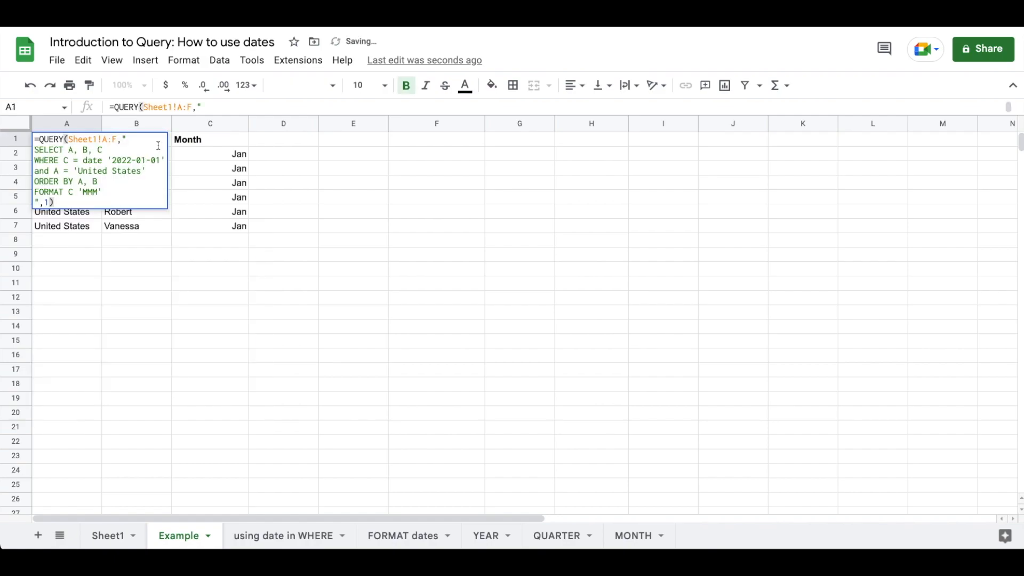
{"action": "left_click", "coordinate": [146, 160]}
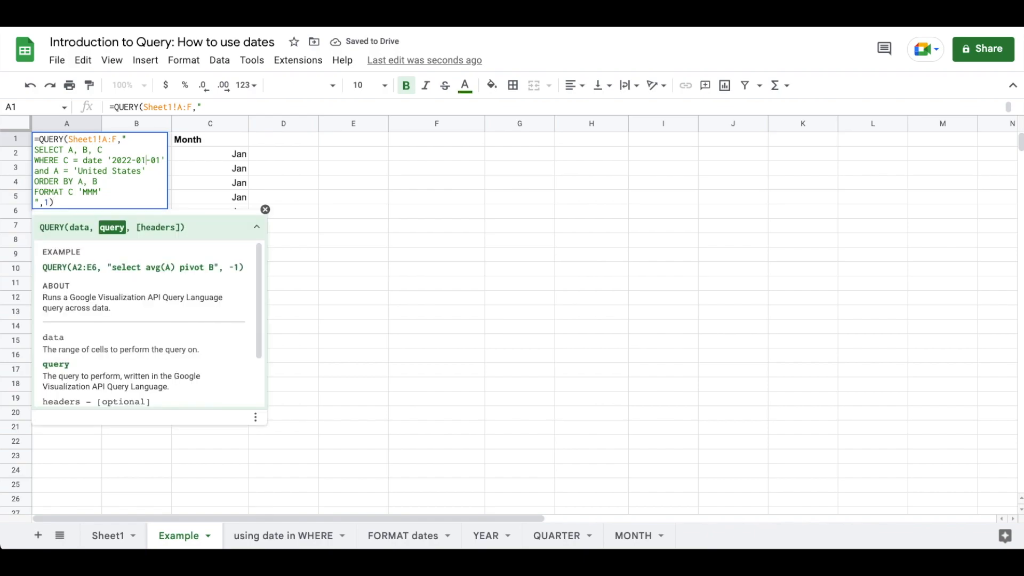
{"action": "key", "text": "BackSpace"}
{"action": "type", "text": "2"}
{"action": "key", "text": "Return"}
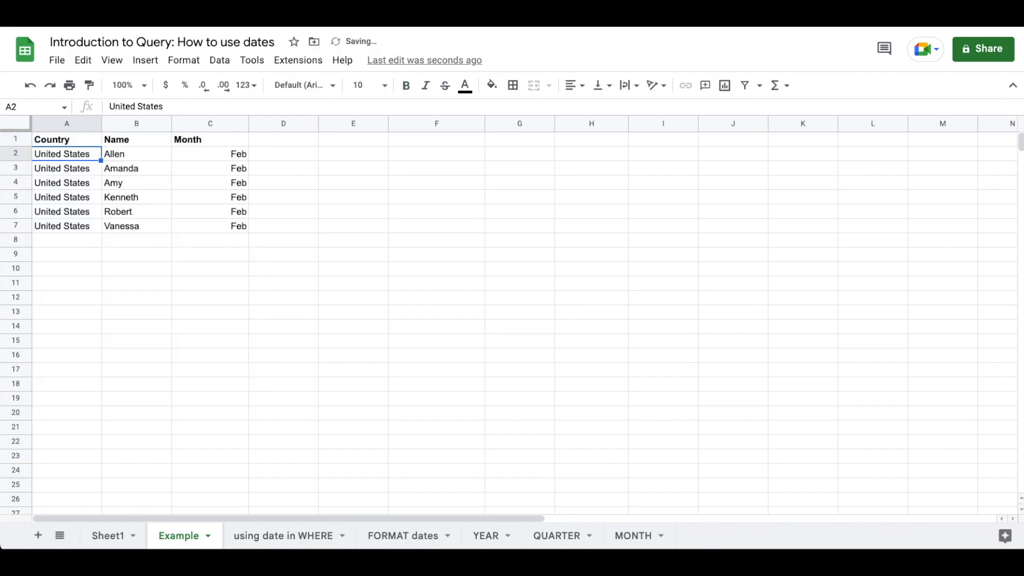
Step: Change the format code in the A1 query's FORMAT clause to 'MMMM'
{"action": "key", "text": "Up"}
{"action": "key", "text": "Return"}
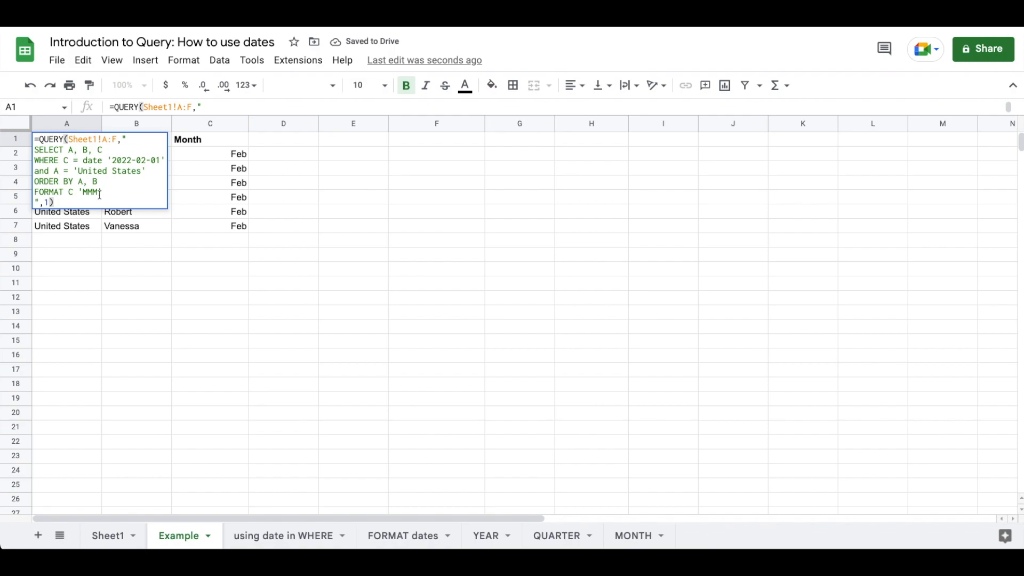
{"action": "left_click", "coordinate": [99, 195]}
{"action": "type", "text": "M"}
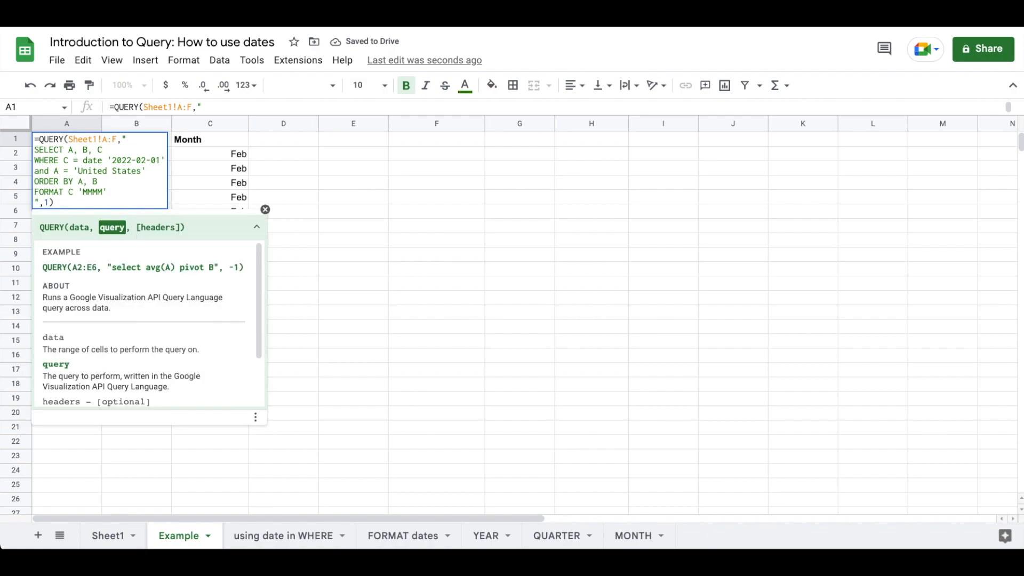
{"action": "key", "text": "Return"}
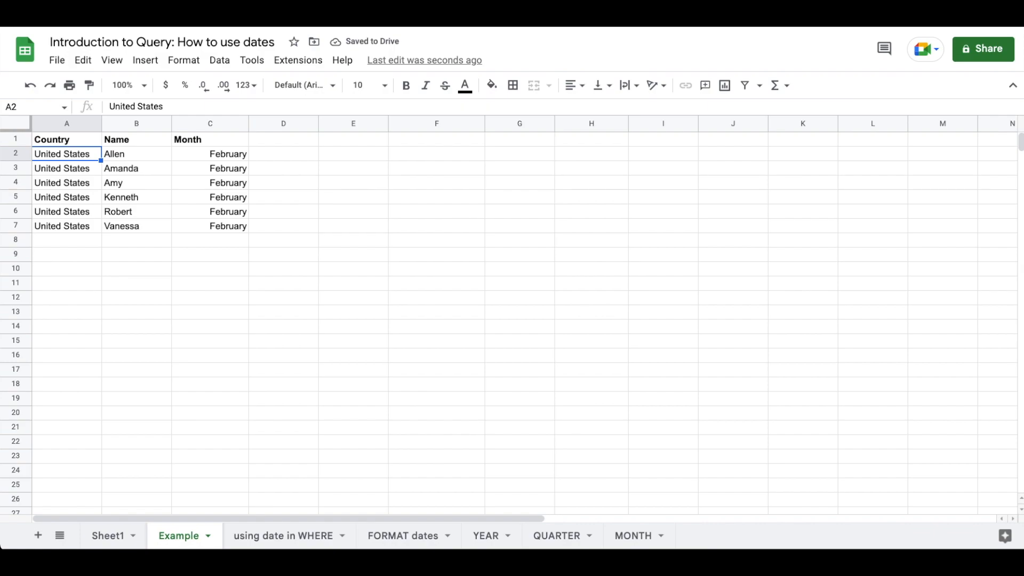
Step: Change the format code in the A1 query's FORMAT clause to 'MMMMM'
{"action": "key", "text": "Up"}
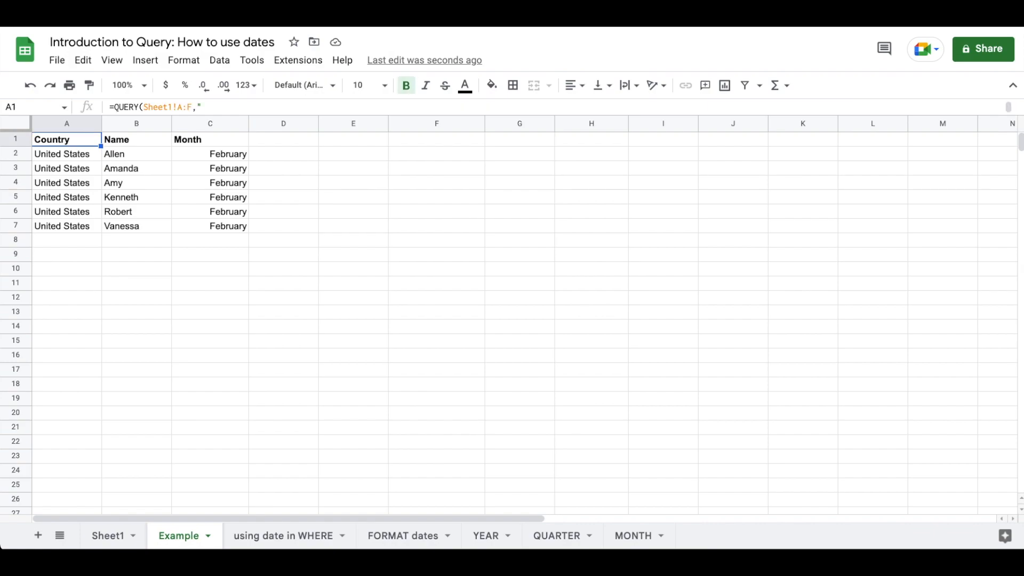
{"action": "key", "text": "Return"}
{"action": "left_click", "coordinate": [105, 191]}
{"action": "type", "text": "M"}
{"action": "key", "text": "Return"}
Step: Try the six-letter code 'MMMMMM' in the A1 query's FORMAT clause
{"action": "key", "text": "Up"}
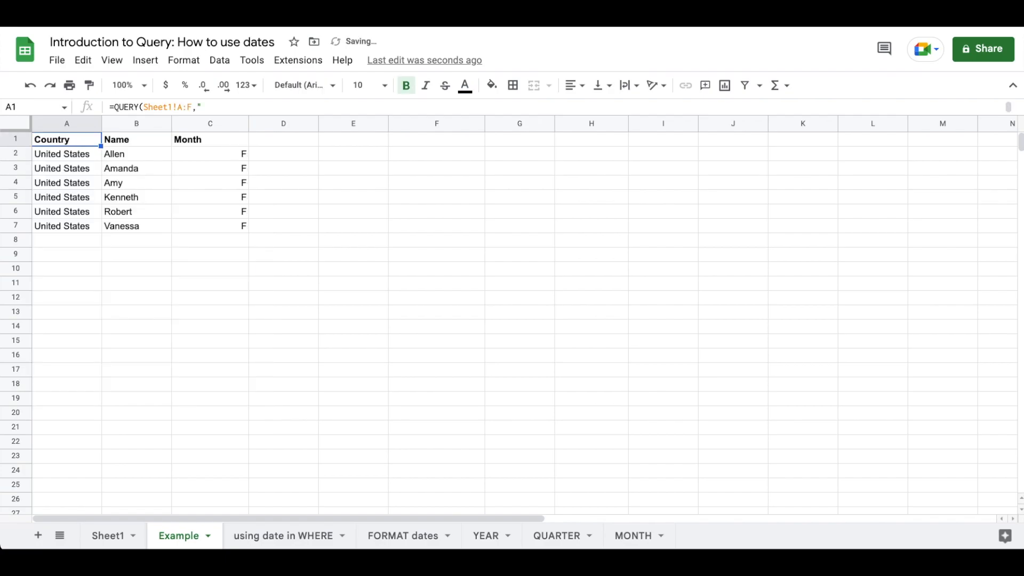
{"action": "key", "text": "Return"}
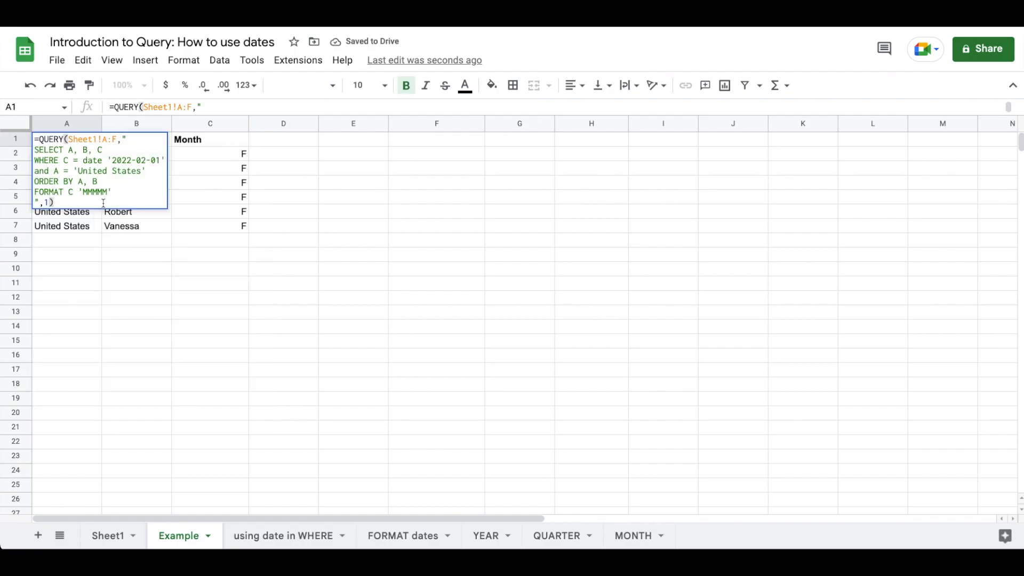
{"action": "left_click", "coordinate": [108, 192]}
{"action": "key", "text": "BackSpace"}
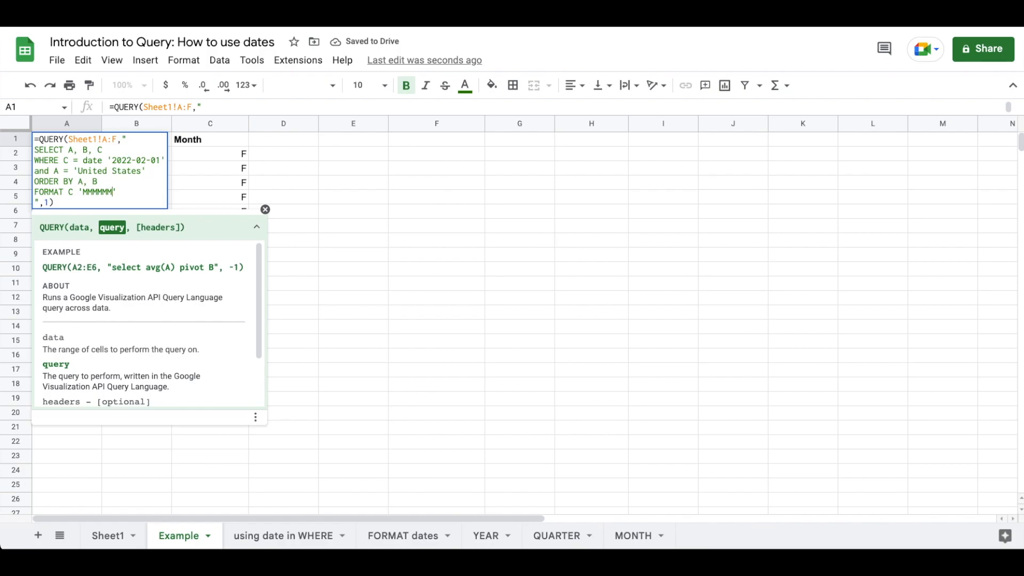
{"action": "key", "text": "Return"}
Step: Try the seven-letter code 'MMMMMMM' in the A1 query's FORMAT clause
{"action": "key", "text": "Up"}
{"action": "key", "text": "Return"}
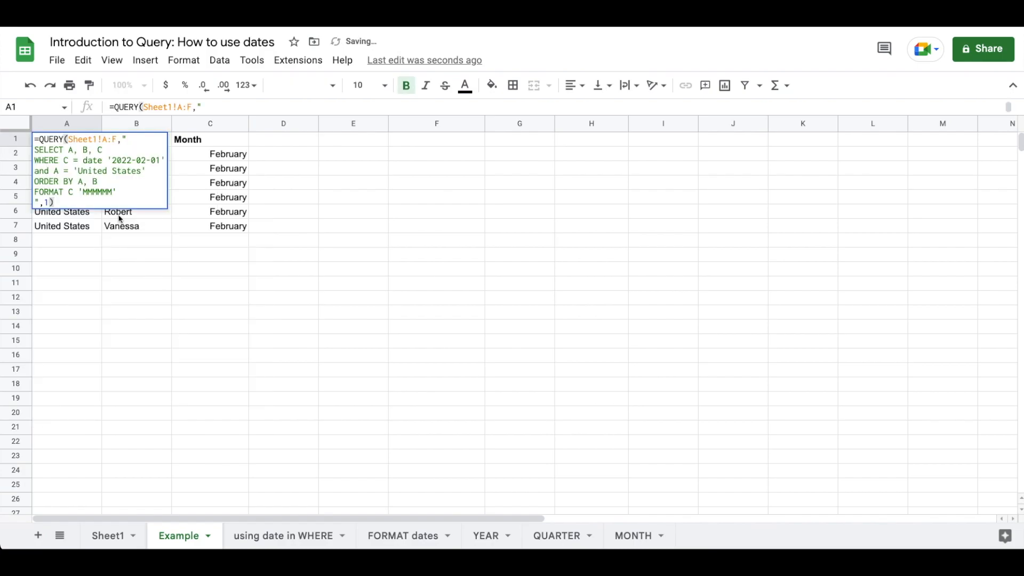
{"action": "left_click", "coordinate": [110, 190]}
{"action": "type", "text": "M"}
{"action": "key", "text": "Return"}
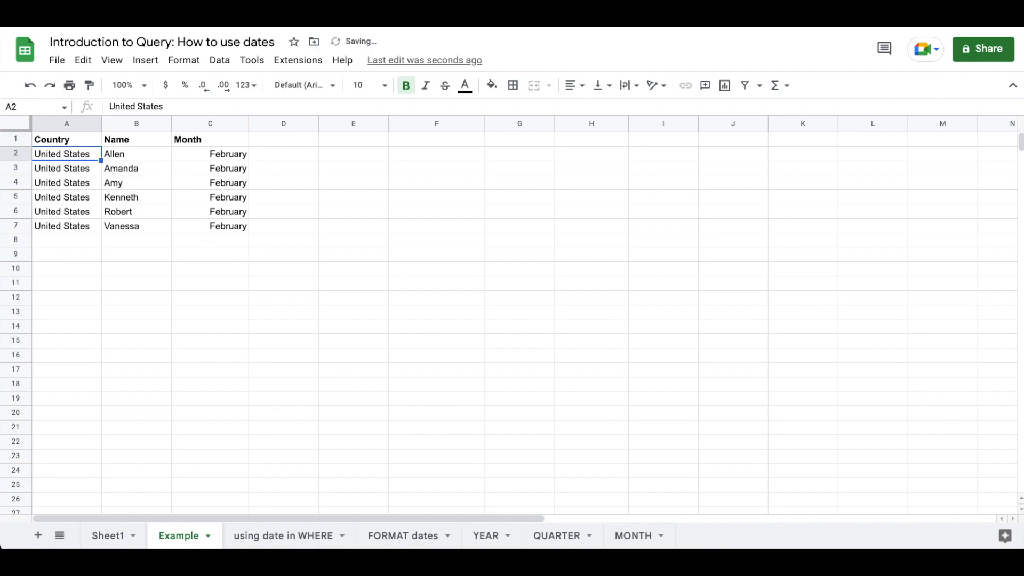
Step: Shorten the format code in the A1 query's FORMAT clause back to 'MMMMM'
{"action": "key", "text": "Up"}
{"action": "key", "text": "Return"}
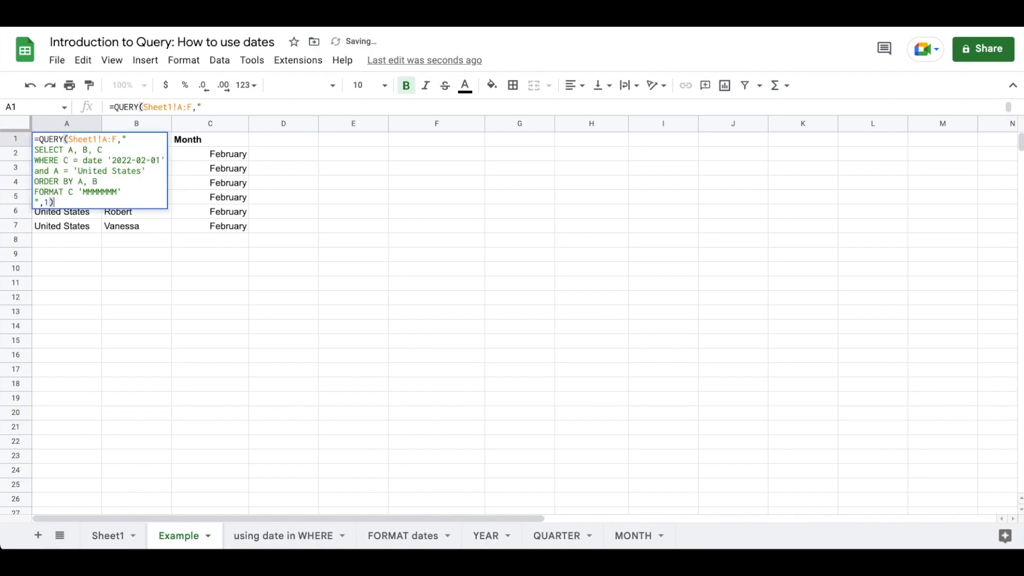
{"action": "left_click", "coordinate": [116, 190]}
{"action": "key", "text": "BackSpace"}
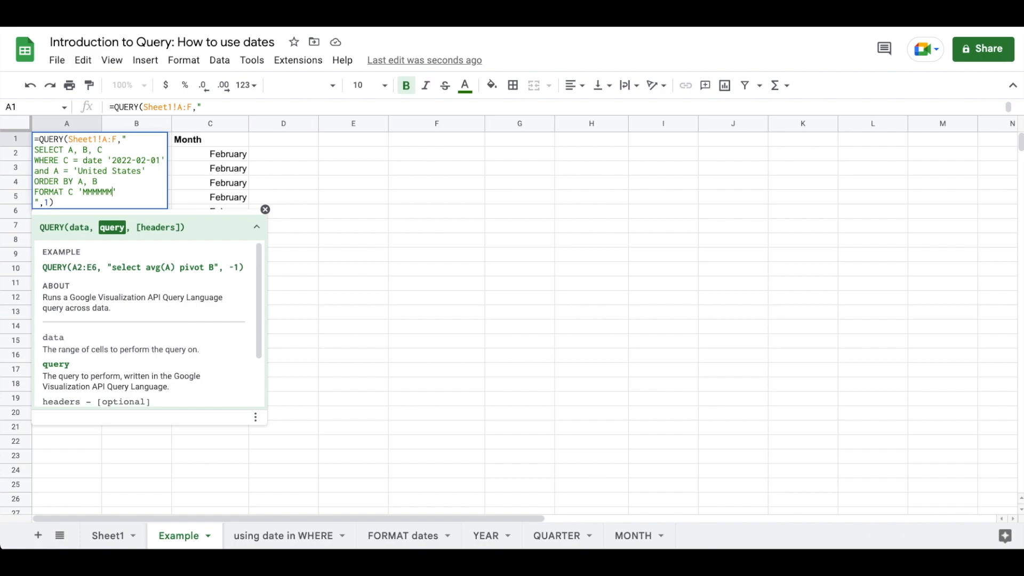
{"action": "key", "text": "BackSpace"}
{"action": "key", "text": "Return"}
Step: Replace the month code in the A1 query's FORMAT clause with the day code 'D'
{"action": "key", "text": "Up"}
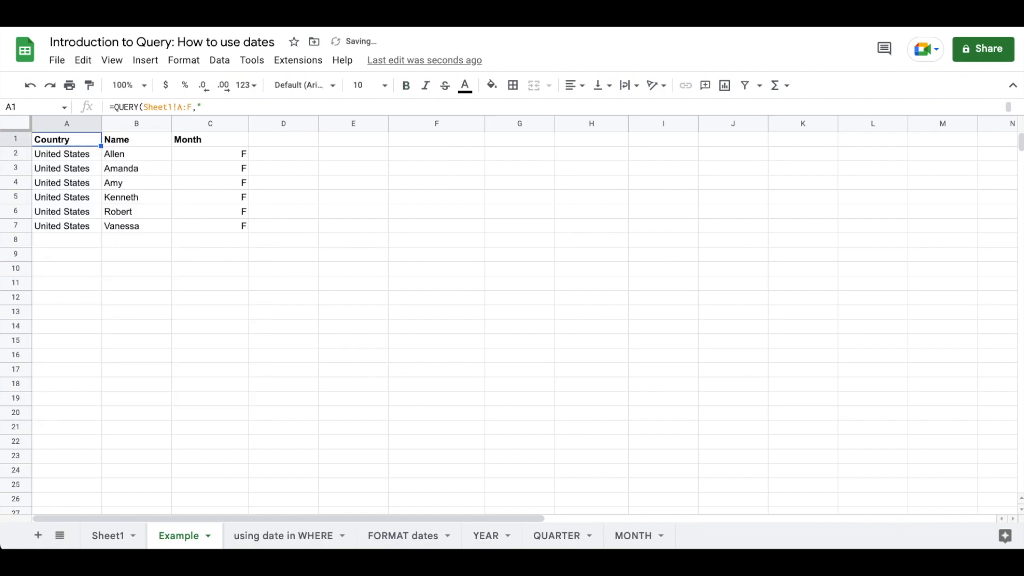
{"action": "key", "text": "Return"}
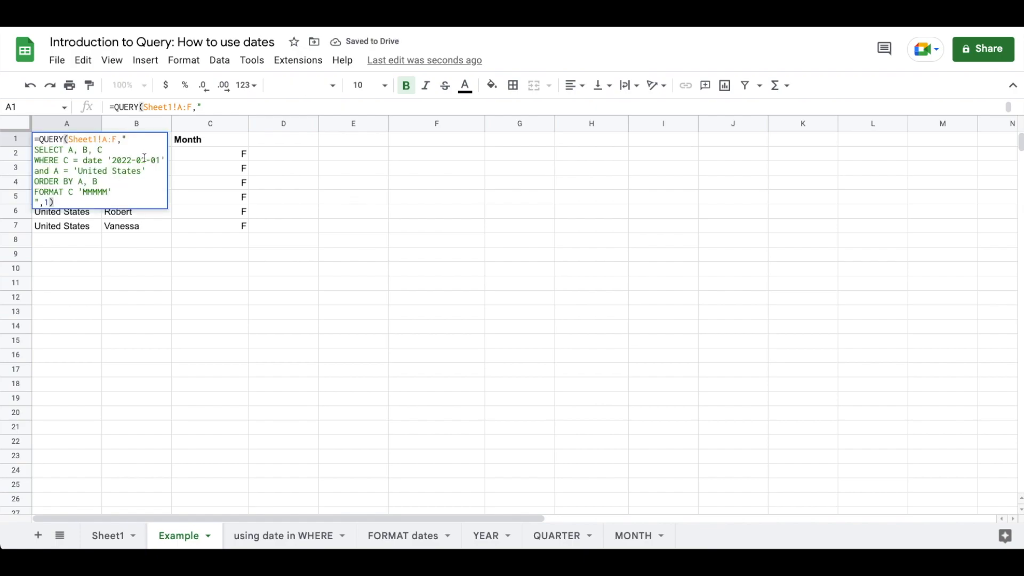
{"action": "left_click_drag", "start_coordinate": [109, 191], "coordinate": [84, 191]}
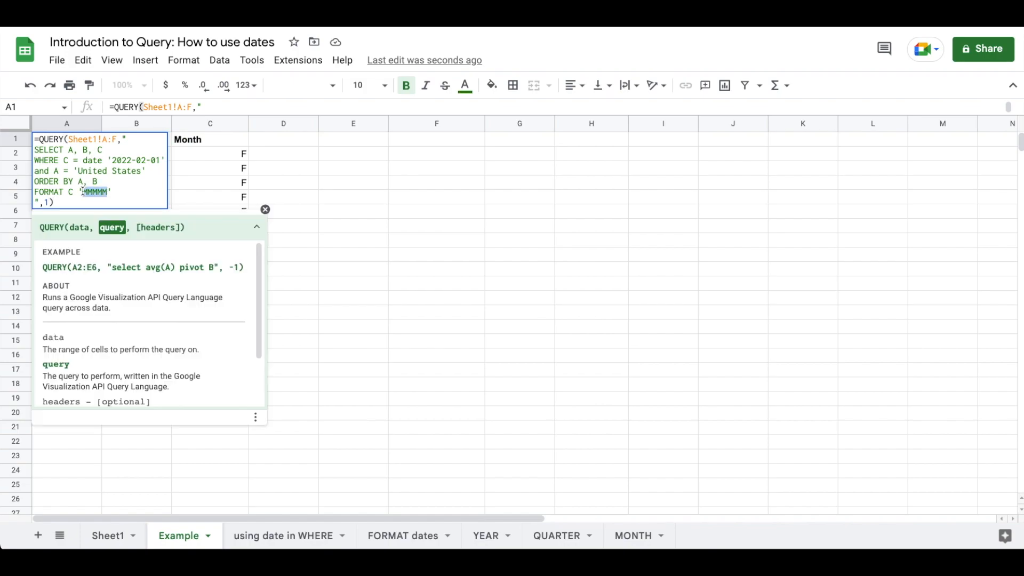
{"action": "type", "text": "D"}
{"action": "key", "text": "Return"}
Step: Extend the day code in the A1 query's FORMAT clause to 'DD'
{"action": "key", "text": "Up"}
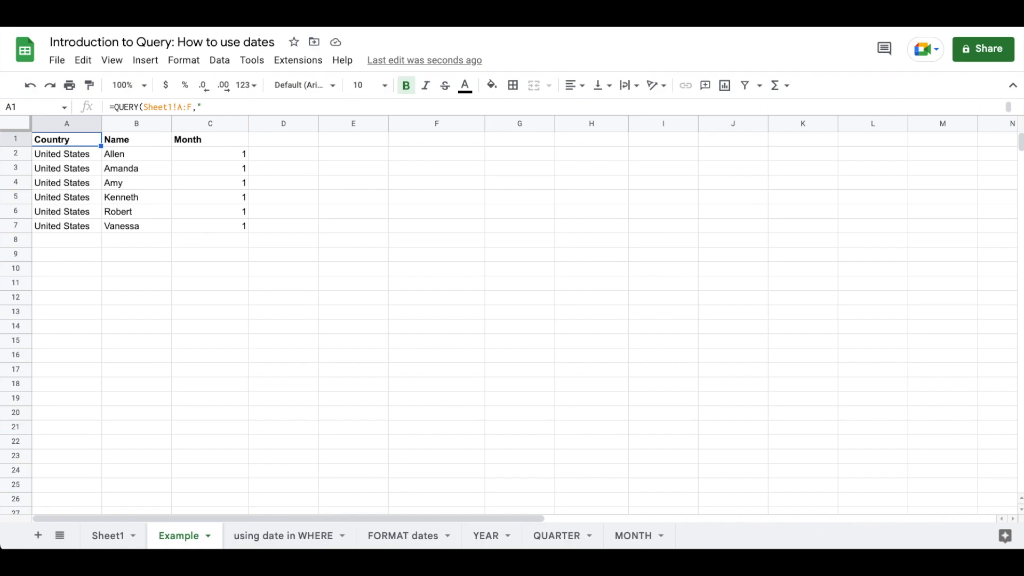
{"action": "key", "text": "Return"}
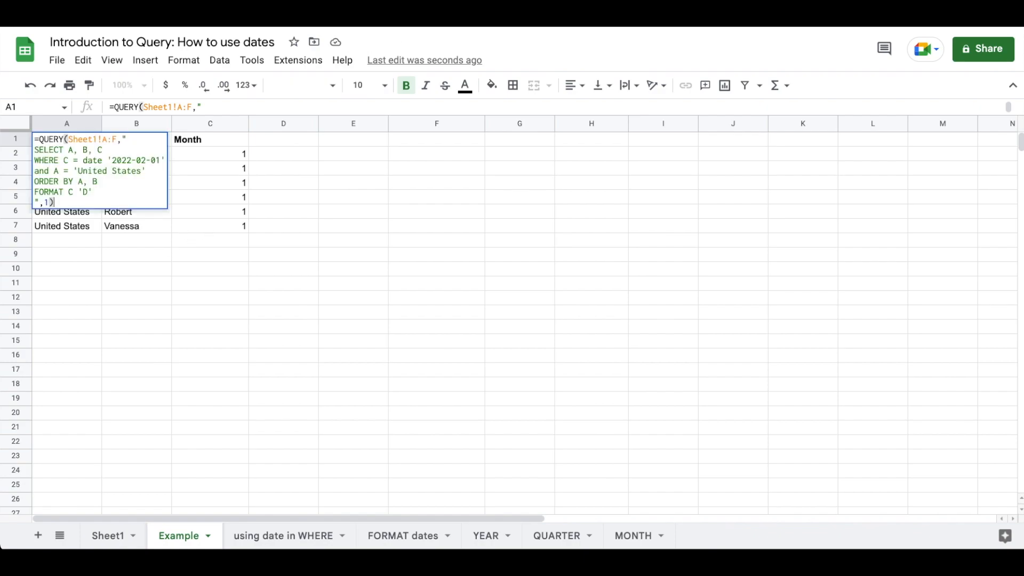
{"action": "left_click", "coordinate": [89, 192]}
{"action": "type", "text": "D"}
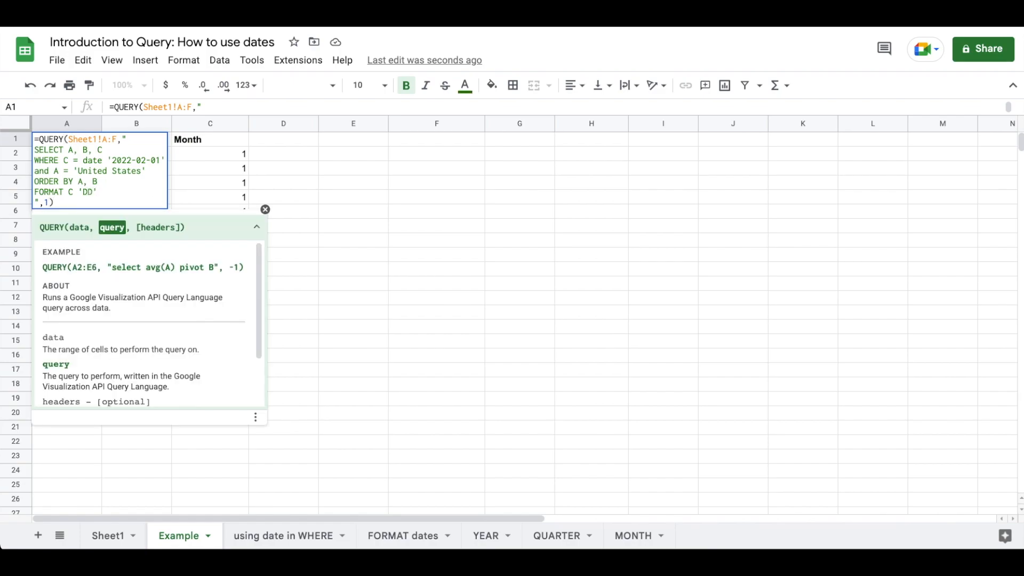
{"action": "key", "text": "Return"}
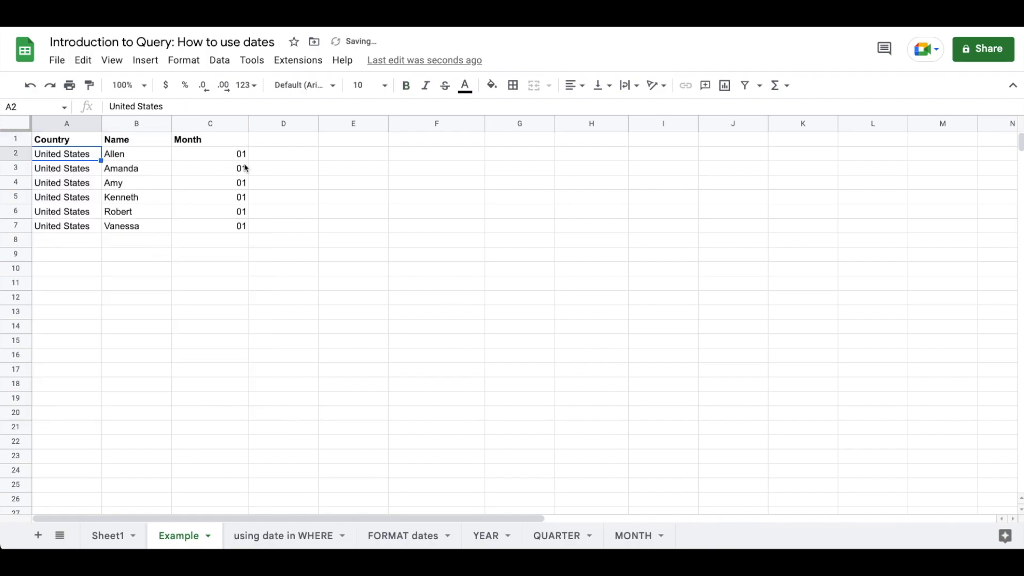
Step: Extend the day code in the A1 query's FORMAT clause to 'DDD'
{"action": "key", "text": "Up"}
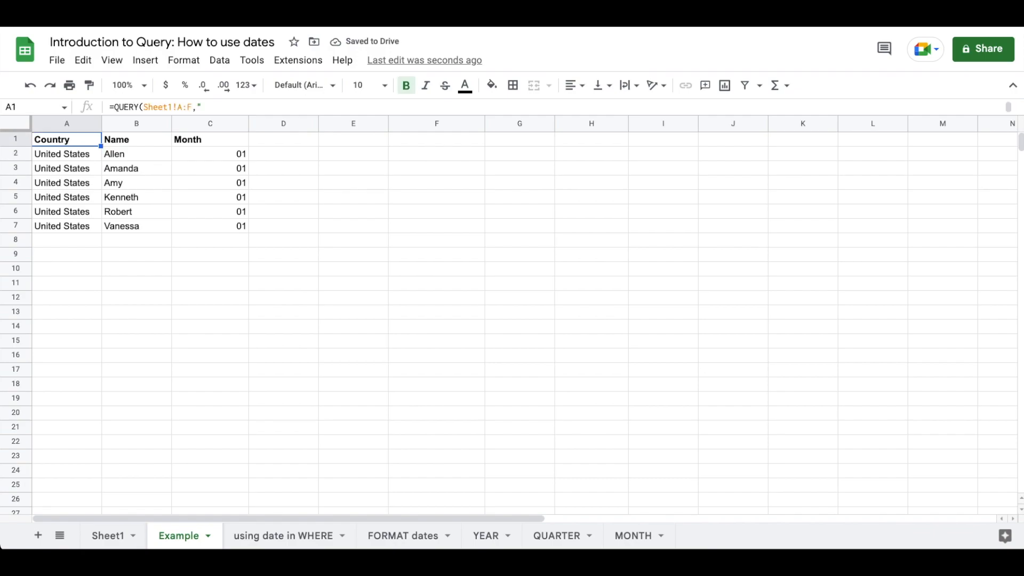
{"action": "key", "text": "Return"}
{"action": "left_click", "coordinate": [90, 191]}
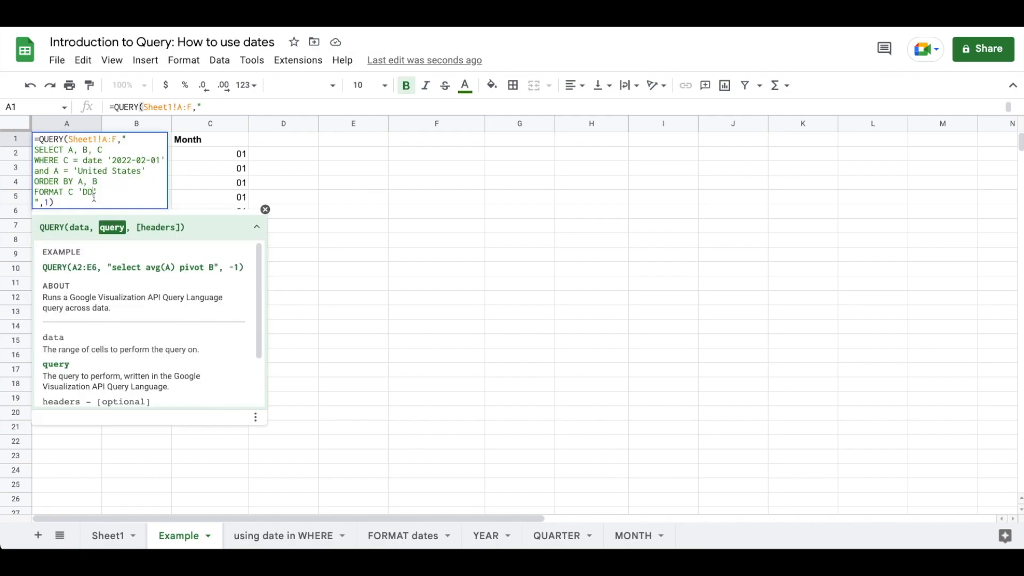
{"action": "type", "text": "D"}
{"action": "key", "text": "Return"}
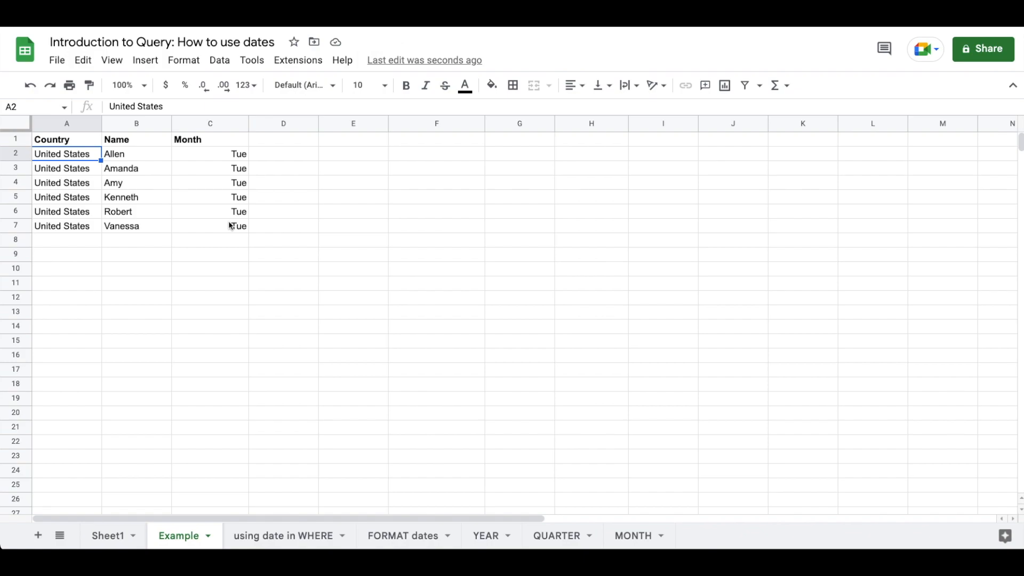
Step: Extend the day code in the A1 query's FORMAT clause to 'DDDD'
{"action": "key", "text": "Up"}
{"action": "key", "text": "Return"}
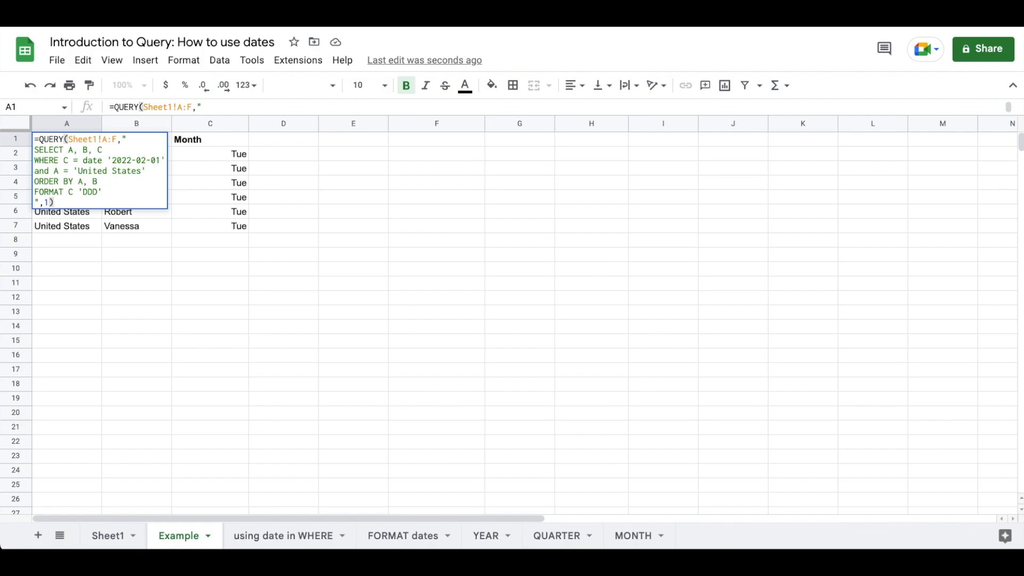
{"action": "left_click", "coordinate": [97, 193]}
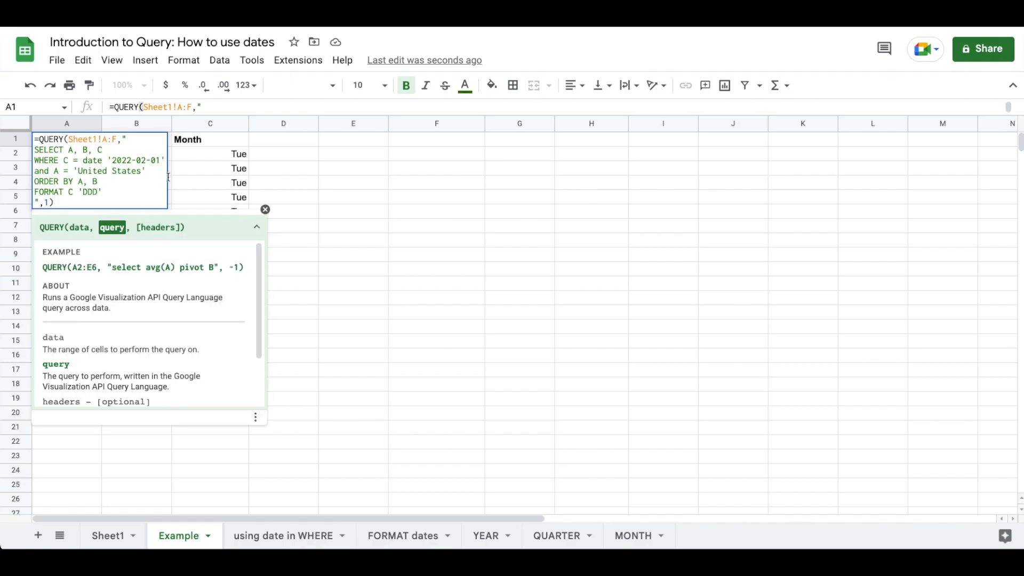
{"action": "type", "text": "D"}
{"action": "key", "text": "Return"}
Step: Extend the day code in the A1 query's FORMAT clause to 'DDDDD'
{"action": "key", "text": "Up"}
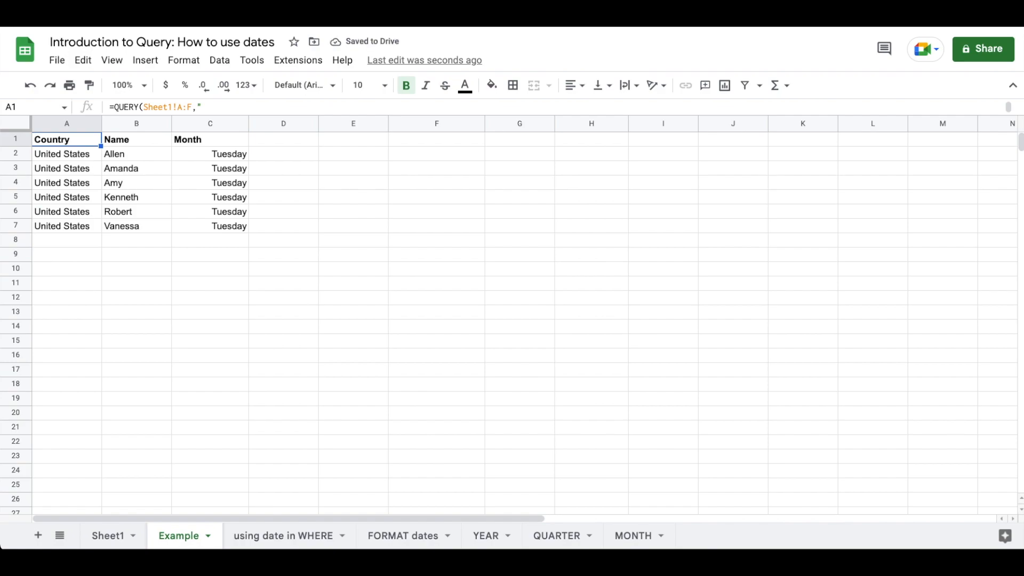
{"action": "key", "text": "Return"}
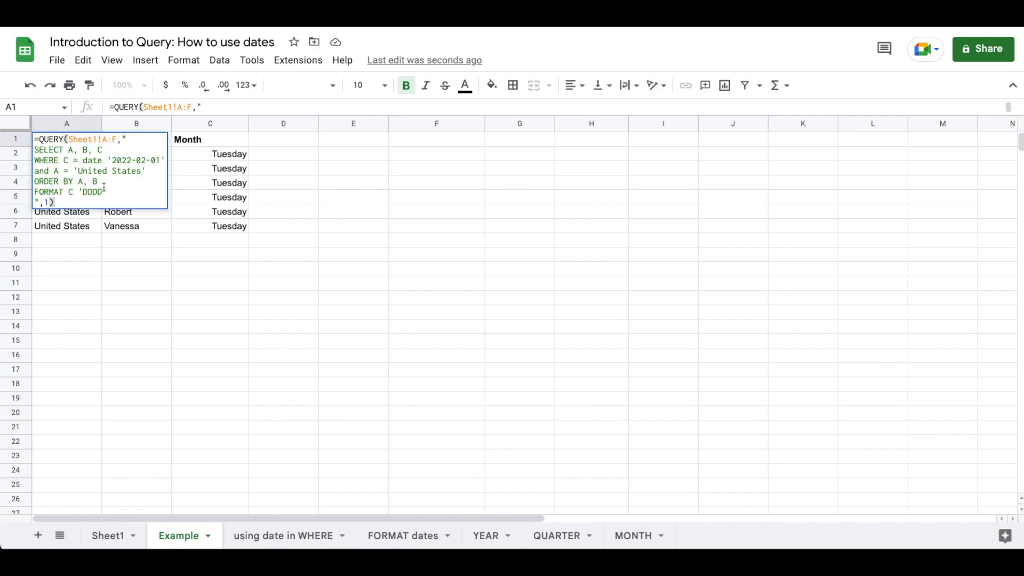
{"action": "left_click", "coordinate": [104, 189]}
{"action": "key", "text": "Return"}
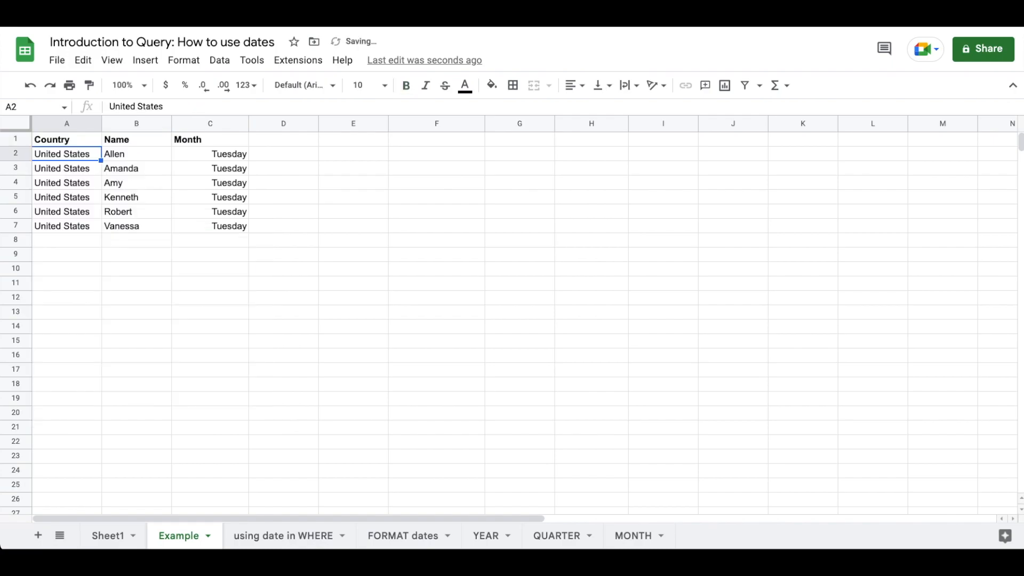
Step: Extend the day code in the A1 query's FORMAT clause to 'DDDDDD'
{"action": "key", "text": "Up"}
{"action": "key", "text": "Return"}
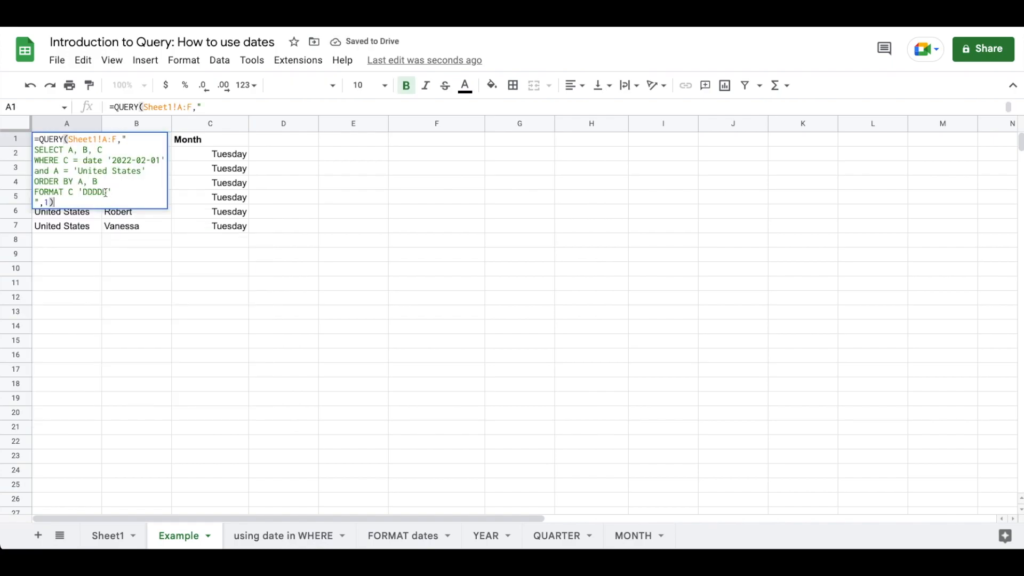
{"action": "left_click", "coordinate": [106, 192]}
{"action": "type", "text": "D"}
{"action": "key", "text": "Return"}
Step: Shorten the day code in the A1 query's FORMAT clause back to 'DDDD'
{"action": "key", "text": "Up"}
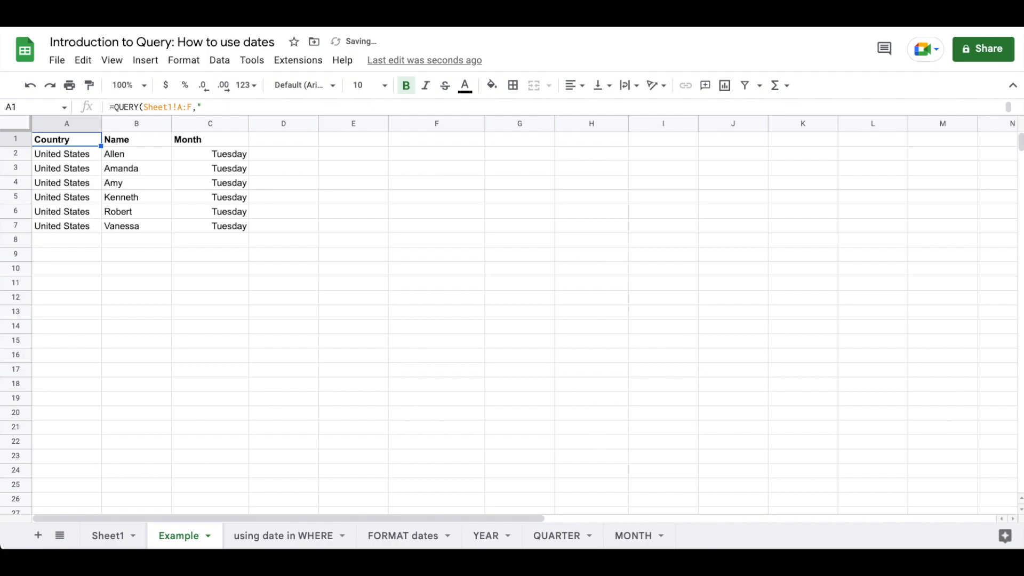
{"action": "key", "text": "Return"}
{"action": "left_click", "coordinate": [114, 189]}
{"action": "key", "text": "BackSpace"}
{"action": "key", "text": "BackSpace"}
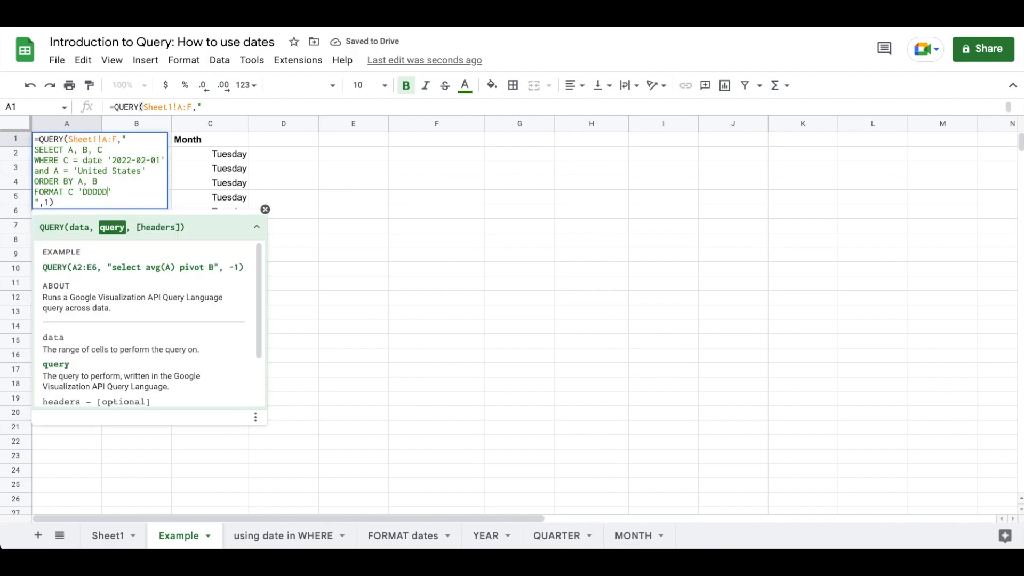
{"action": "key", "text": "Return"}
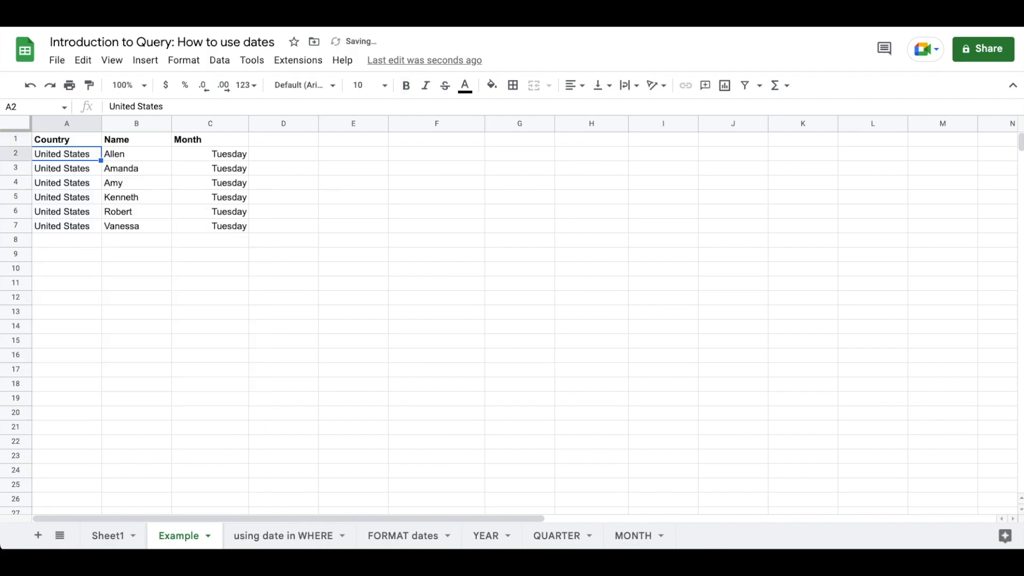
Step: Replace the day code in the A1 query's FORMAT clause with the year code 'Y'
{"action": "key", "text": "Up"}
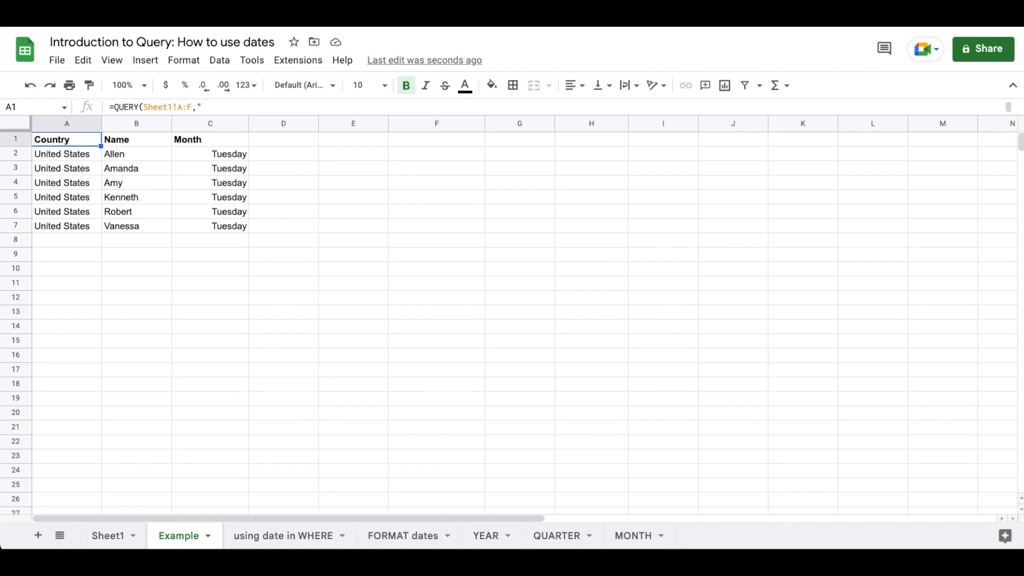
{"action": "key", "text": "Return"}
{"action": "left_click_drag", "start_coordinate": [102, 191], "coordinate": [82, 190]}
{"action": "key", "text": "BackSpace"}
{"action": "type", "text": "Y"}
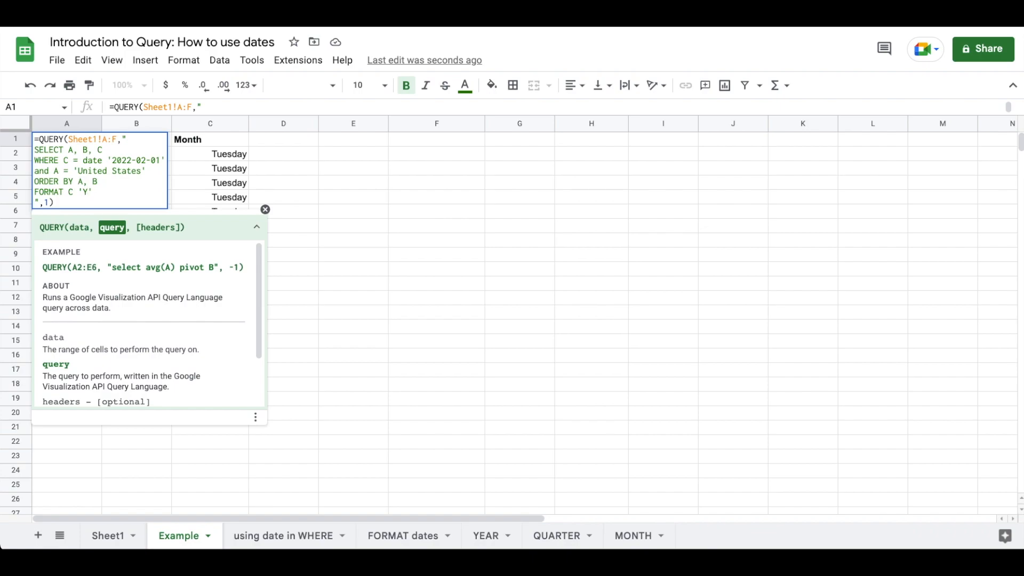
{"action": "key", "text": "Return"}
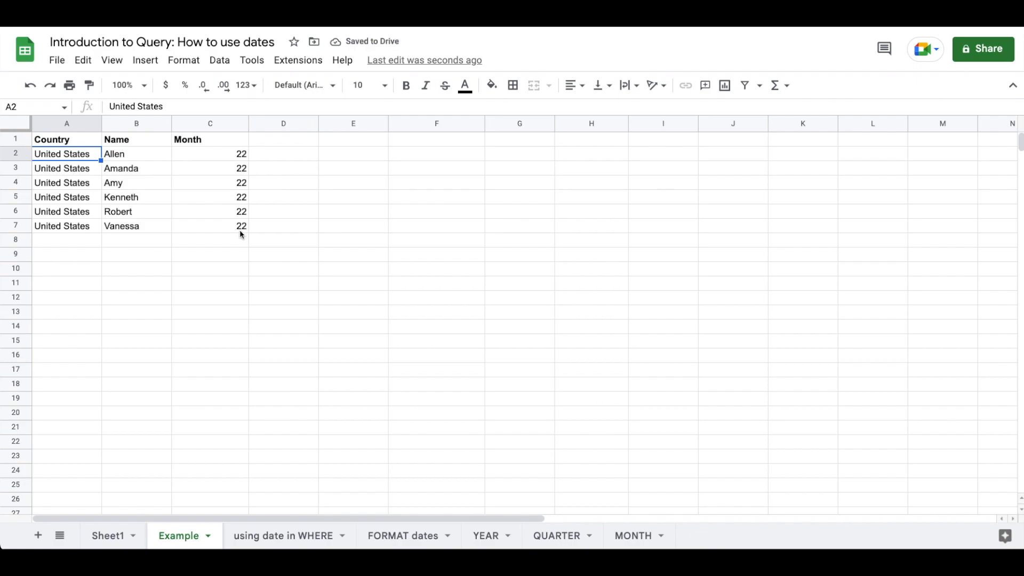
Step: Extend the year code in the A1 query's FORMAT clause to 'YY'
{"action": "key", "text": "Up"}
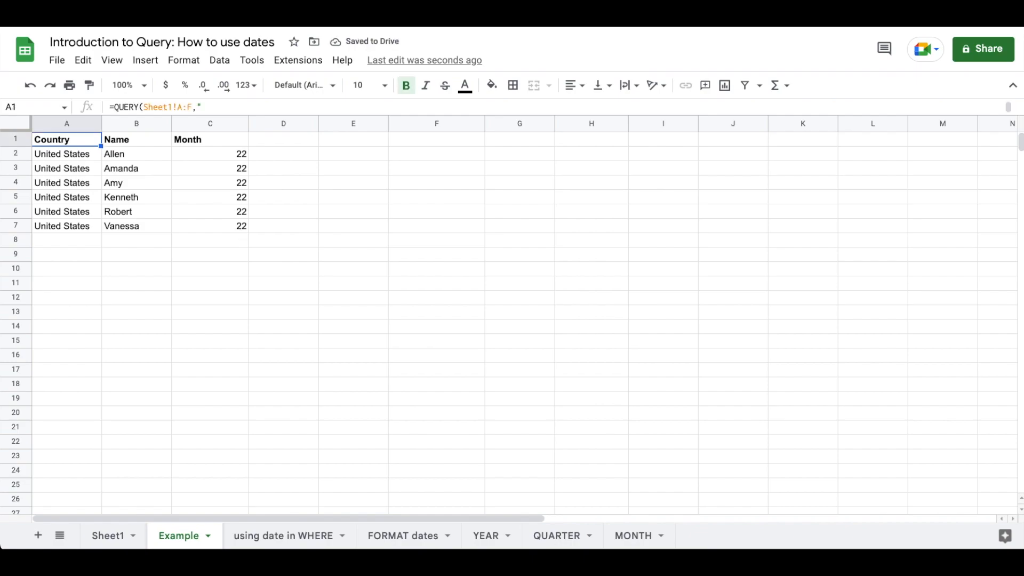
{"action": "key", "text": "Return"}
{"action": "key", "text": "Left"}
{"action": "key", "text": "Left"}
{"action": "key", "text": "Left"}
{"action": "key", "text": "Left"}
{"action": "key", "text": "Left"}
{"action": "key", "text": "Left"}
{"action": "type", "text": "Y"}
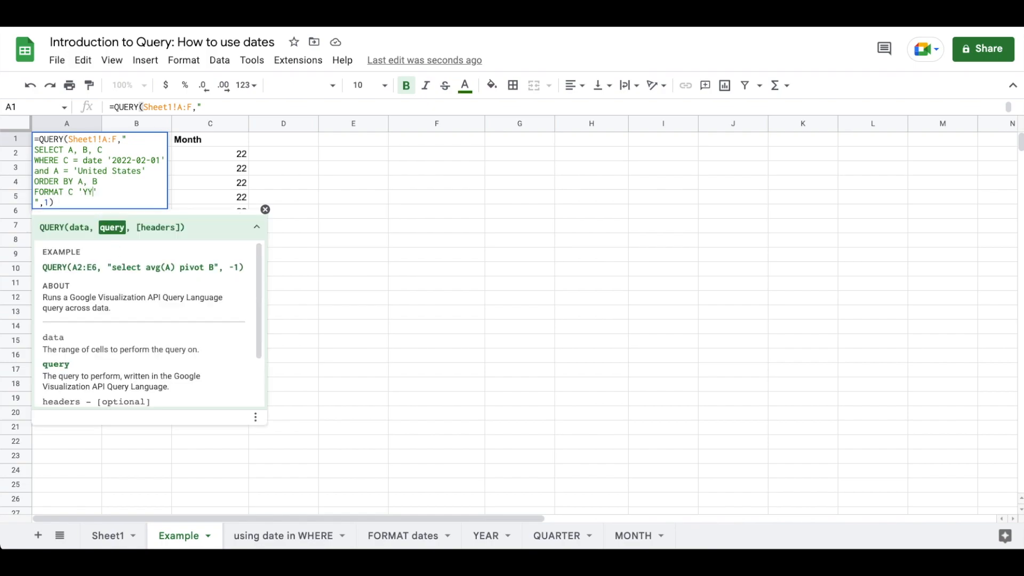
{"action": "key", "text": "Return"}
Step: Extend the year code in the A1 query's FORMAT clause to 'YYY'
{"action": "key", "text": "Up"}
{"action": "key", "text": "Return"}
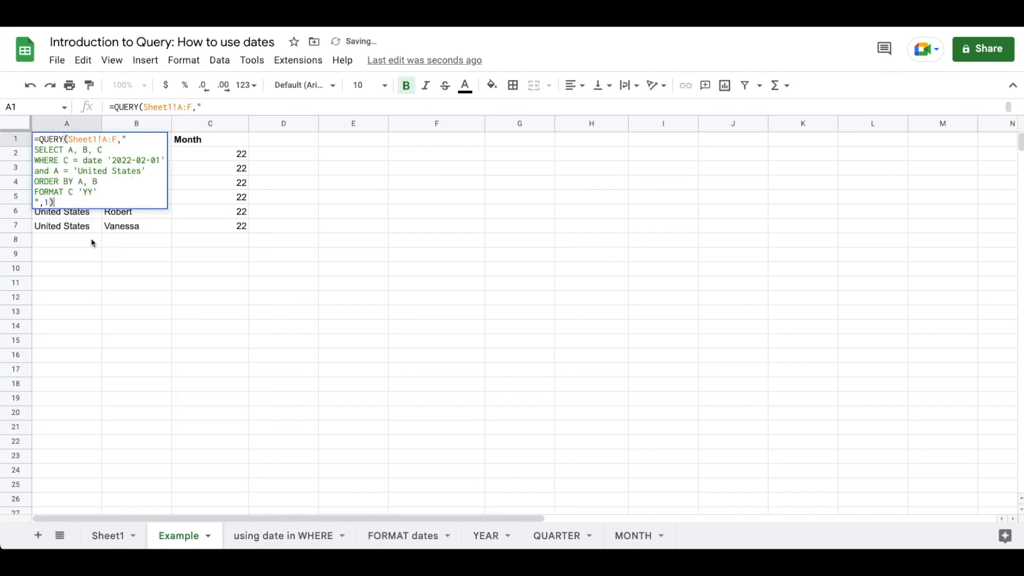
{"action": "key", "text": "Left"}
{"action": "key", "text": "Left"}
{"action": "key", "text": "Left"}
{"action": "key", "text": "Left"}
{"action": "key", "text": "Left"}
{"action": "key", "text": "Left"}
{"action": "type", "text": "Y"}
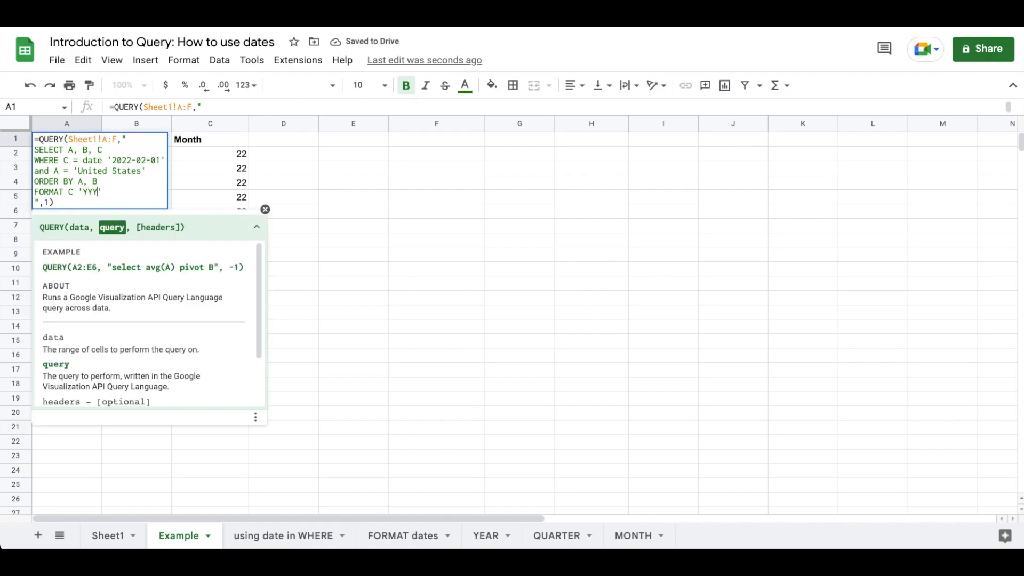
{"action": "key", "text": "Return"}
Step: Extend the year code in the A1 query's FORMAT clause to 'YYYY'
{"action": "key", "text": "Up"}
{"action": "key", "text": "Return"}
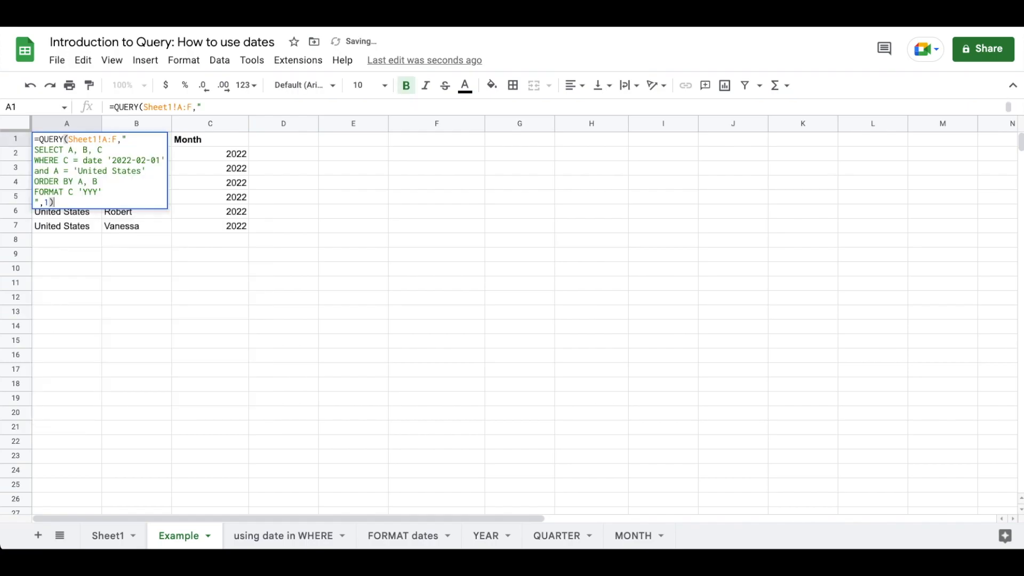
{"action": "key", "text": "Left"}
{"action": "key", "text": "Left"}
{"action": "key", "text": "Left"}
{"action": "key", "text": "Left"}
{"action": "key", "text": "Left"}
{"action": "key", "text": "Left"}
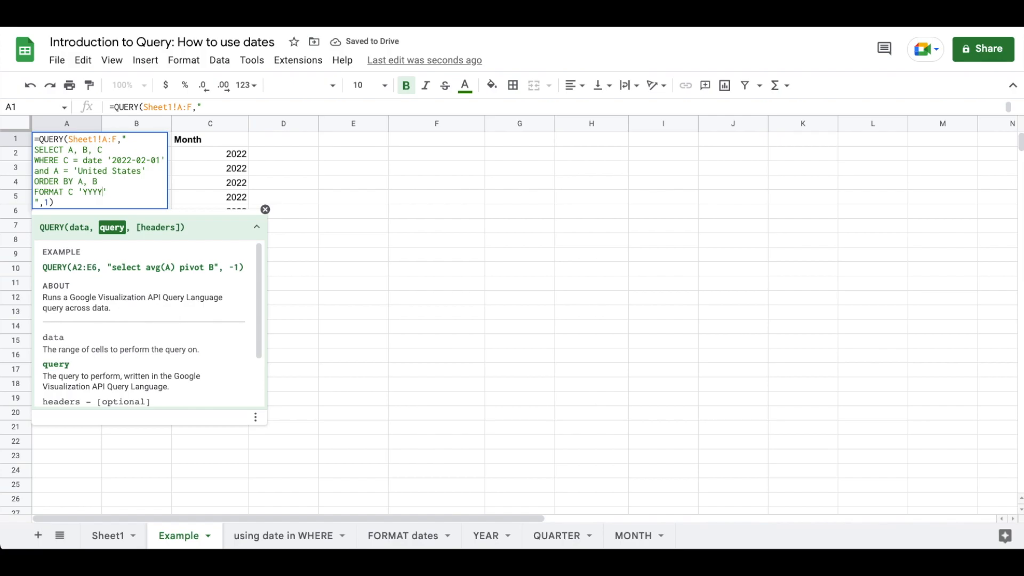
{"action": "key", "text": "Return"}
Step: Extend the year code in the A1 query's FORMAT clause to 'YYYYY'
{"action": "key", "text": "Up"}
{"action": "key", "text": "Return"}
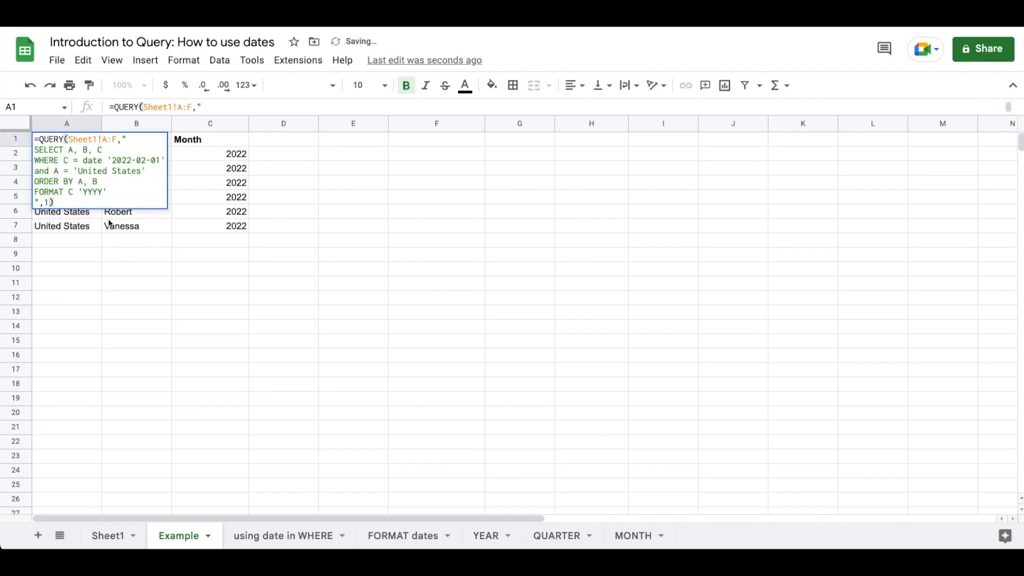
{"action": "left_click", "coordinate": [105, 191]}
{"action": "type", "text": "Y"}
{"action": "key", "text": "Return"}
Step: Replace the year code in the A1 query's FORMAT clause with the month code 'MMMMM'
{"action": "key", "text": "Up"}
{"action": "key", "text": "Return"}
{"action": "left_click", "coordinate": [106, 192]}
{"action": "key", "text": "BackSpace"}
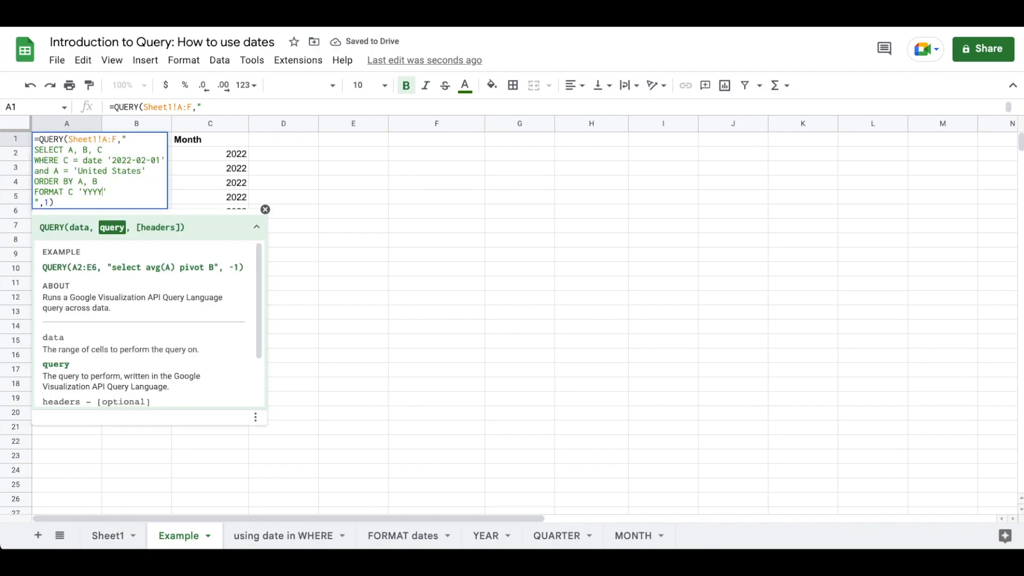
{"action": "key", "text": "BackSpace"}
{"action": "key", "text": "BackSpace"}
{"action": "key", "text": "BackSpace"}
{"action": "key", "text": "BackSpace"}
{"action": "type", "text": "MMMMM"}
{"action": "key", "text": "Return"}
Step: Shorten the month code in the A1 query's FORMAT clause to 'MMMM'
{"action": "left_click", "coordinate": [67, 139]}
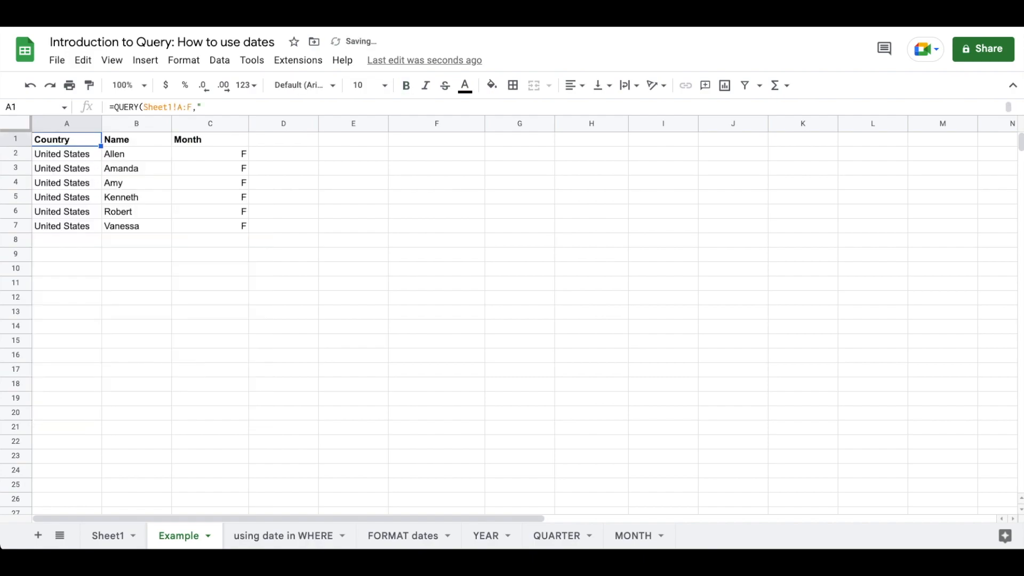
{"action": "key", "text": "Return"}
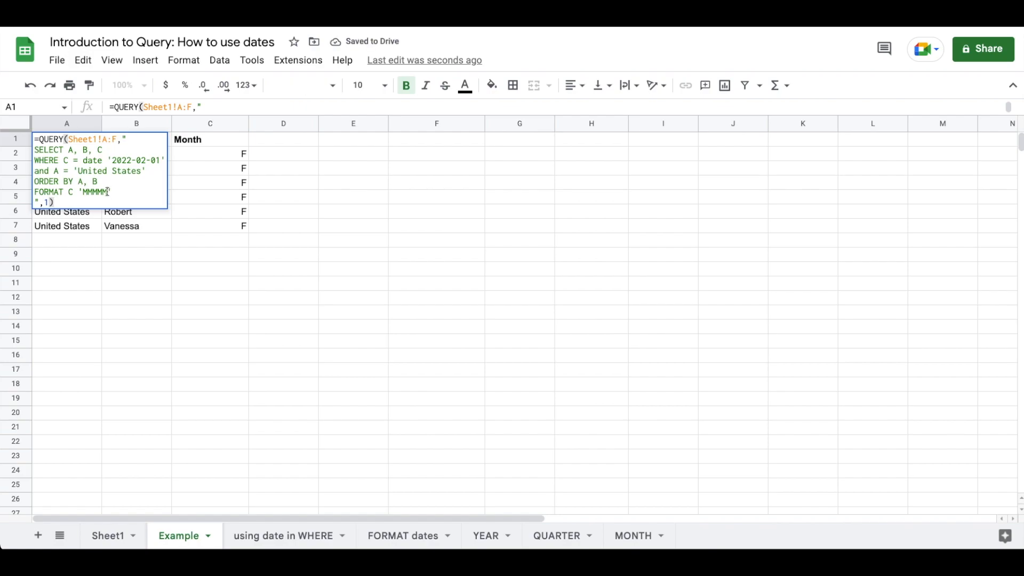
{"action": "left_click", "coordinate": [106, 191]}
{"action": "key", "text": "BackSpace"}
{"action": "key", "text": "Return"}
Step: Extend the A1 query's date format to 'MMMM DD, YYYY' and widen column C slightly to fit the dates
{"action": "left_click", "coordinate": [67, 139]}
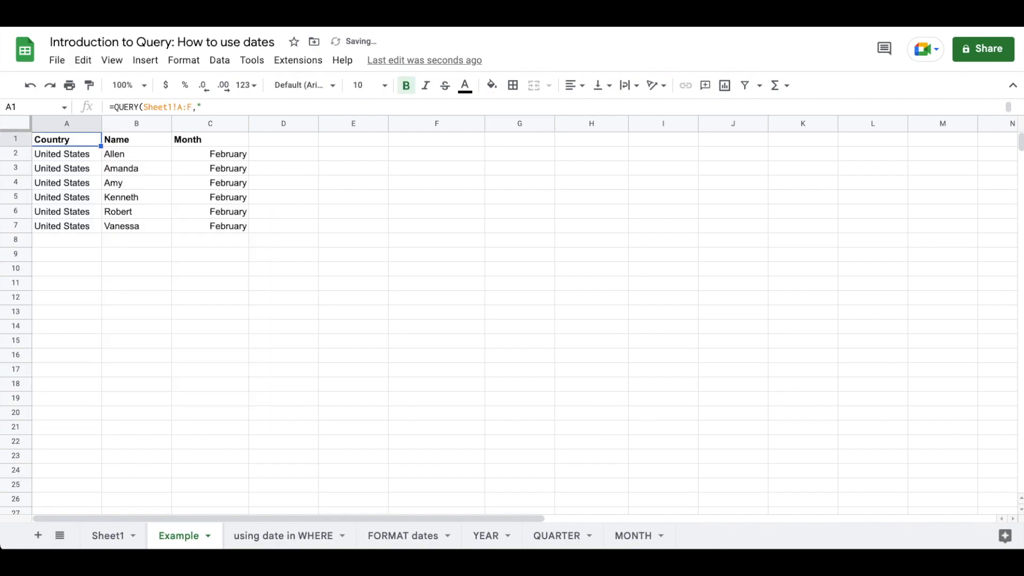
{"action": "key", "text": "Return"}
{"action": "left_click", "coordinate": [103, 191]}
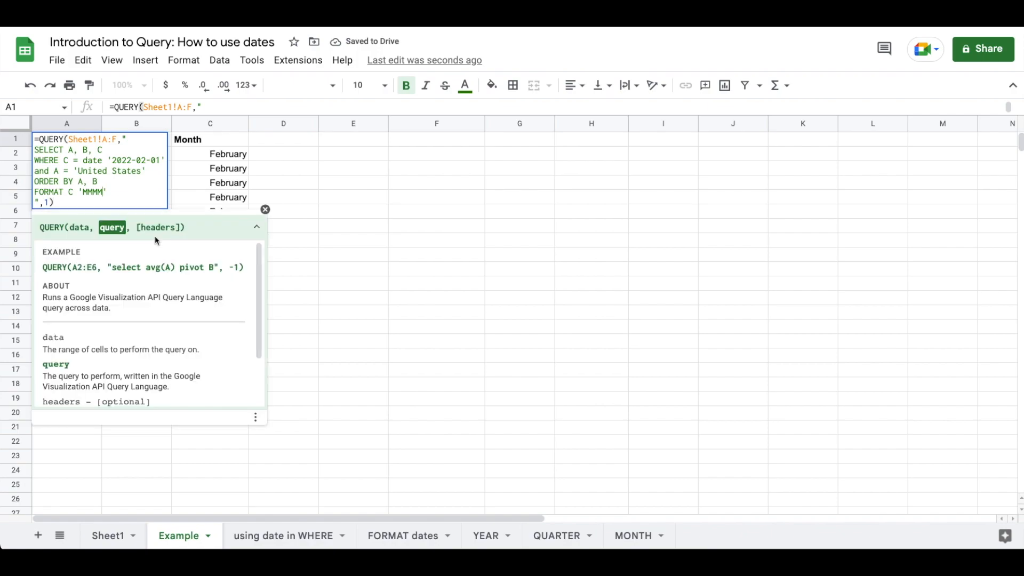
{"action": "type", "text": "D"}
{"action": "type", "text": "D, YYYY"}
{"action": "key", "text": "Return"}
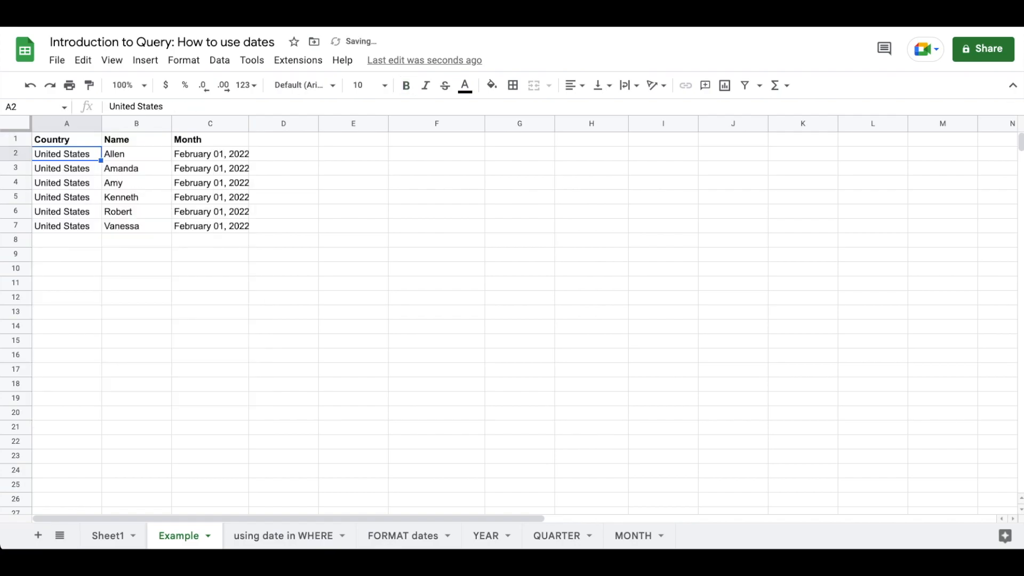
{"action": "left_click_drag", "start_coordinate": [248, 118], "coordinate": [252, 118]}
Step: Add the weekday code in front to make the A1 query's date format 'DDDD MMMM DD, YYYY', and auto-fit column C
{"action": "left_click", "coordinate": [55, 142]}
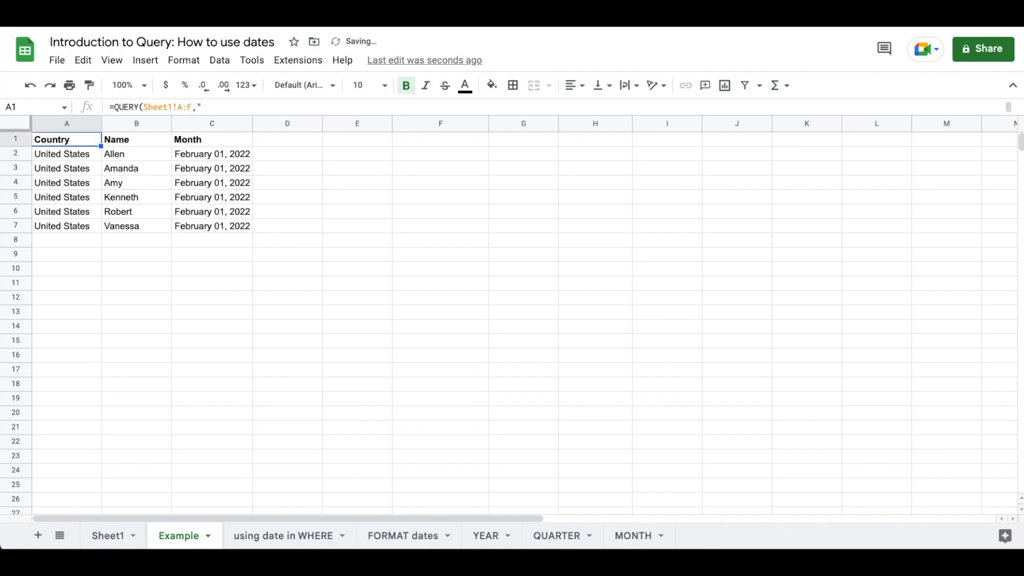
{"action": "key", "text": "Return"}
{"action": "left_click", "coordinate": [83, 192]}
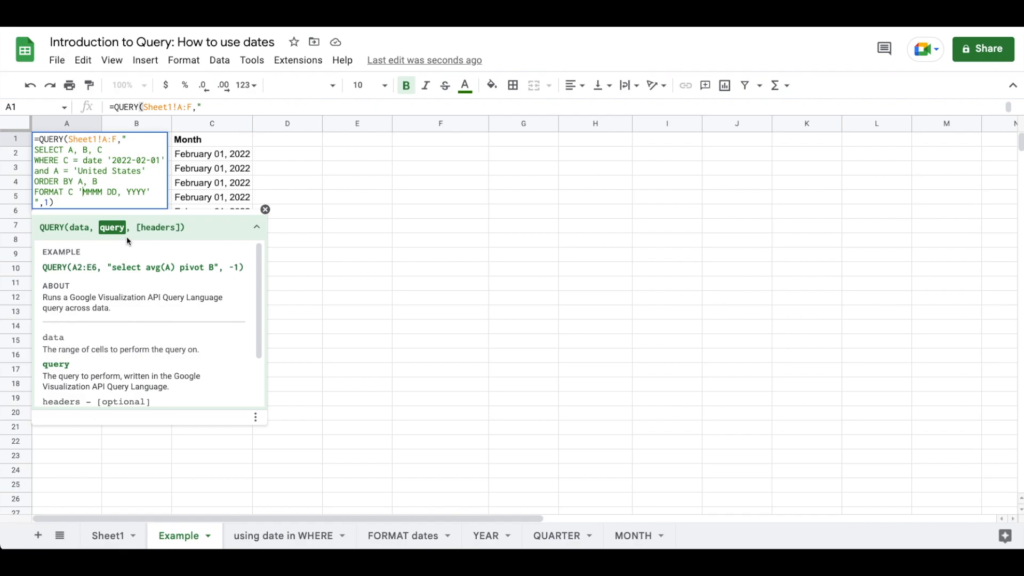
{"action": "type", "text": "D"}
{"action": "type", "text": "DDD"}
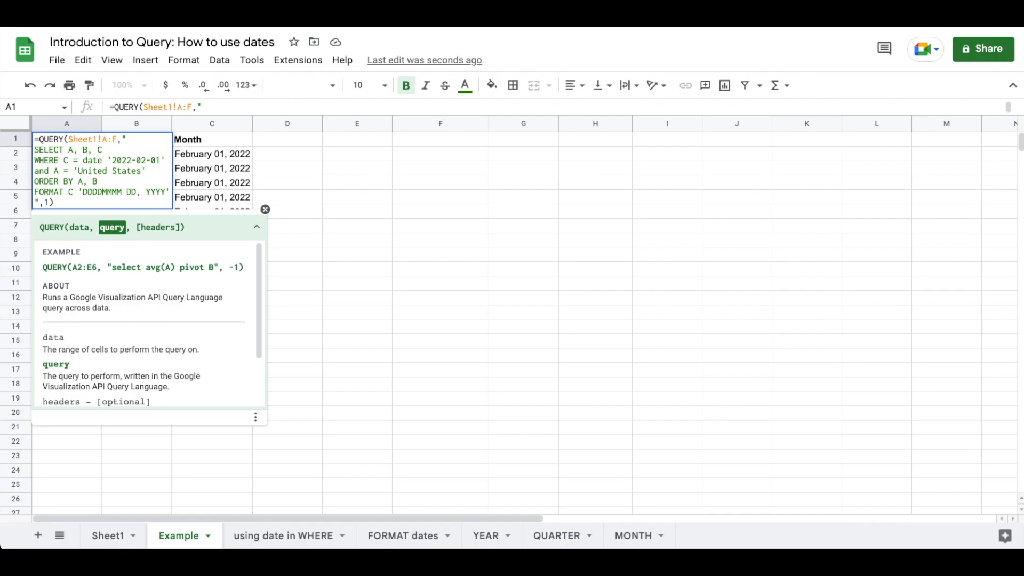
{"action": "key", "text": "Return"}
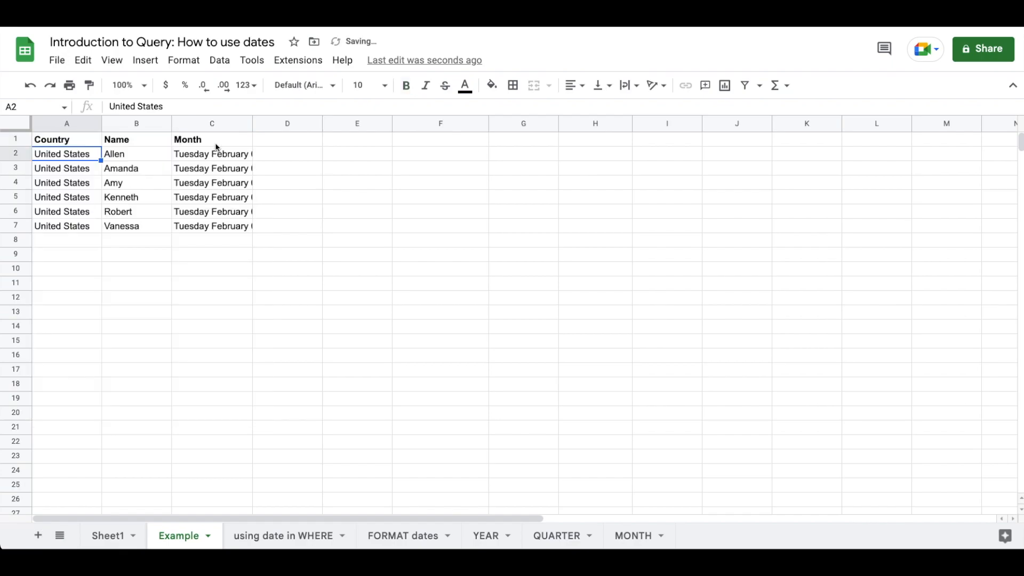
{"action": "double_click", "coordinate": [252, 122]}
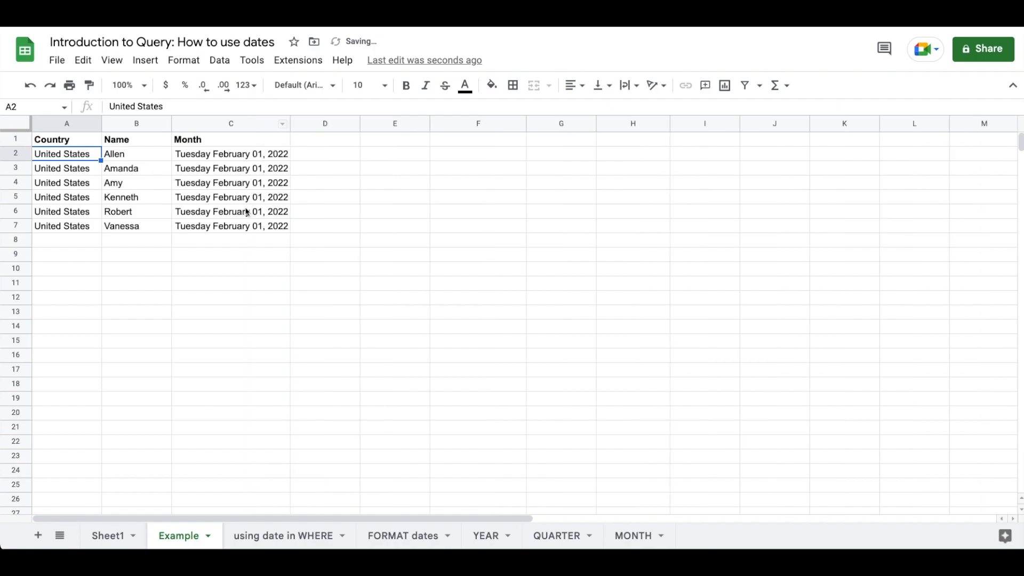
Step: Remove the weekday code, day code and comma from the A1 query's FORMAT clause, leaving 'MMMM YYYY'
{"action": "left_click", "coordinate": [69, 141]}
{"action": "key", "text": "Return"}
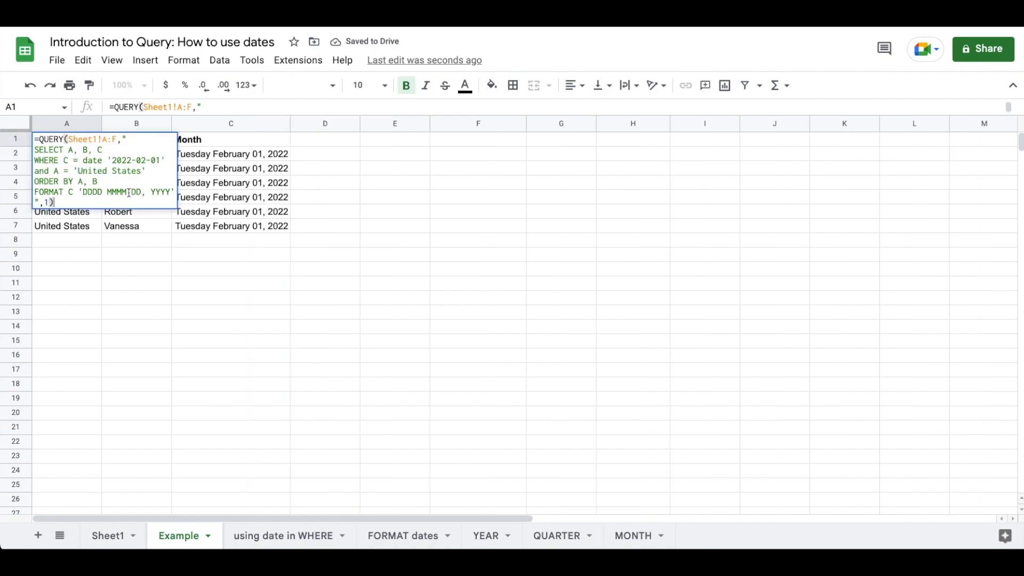
{"action": "left_click_drag", "start_coordinate": [142, 192], "coordinate": [126, 192]}
{"action": "key", "text": "BackSpace"}
{"action": "key", "text": "Left"}
{"action": "key", "text": "Left"}
{"action": "key", "text": "BackSpace"}
{"action": "key", "text": "BackSpace"}
{"action": "key", "text": "BackSpace"}
{"action": "key", "text": "BackSpace"}
{"action": "key", "text": "BackSpace"}
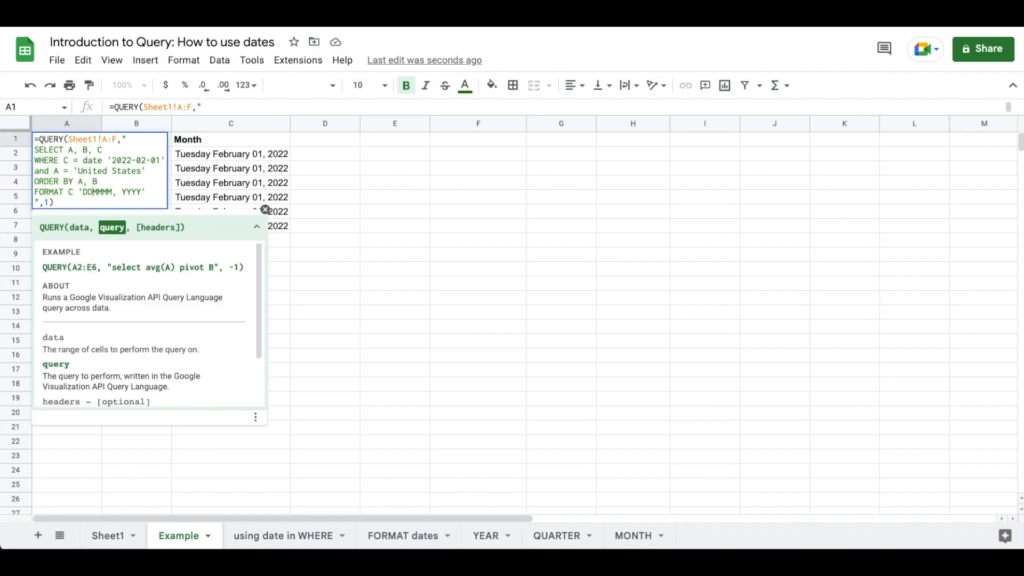
{"action": "key", "text": "Right"}
{"action": "key", "text": "Right"}
{"action": "key", "text": "Right"}
{"action": "key", "text": "Right"}
{"action": "key", "text": "Right"}
{"action": "key", "text": "BackSpace"}
{"action": "key", "text": "Return"}
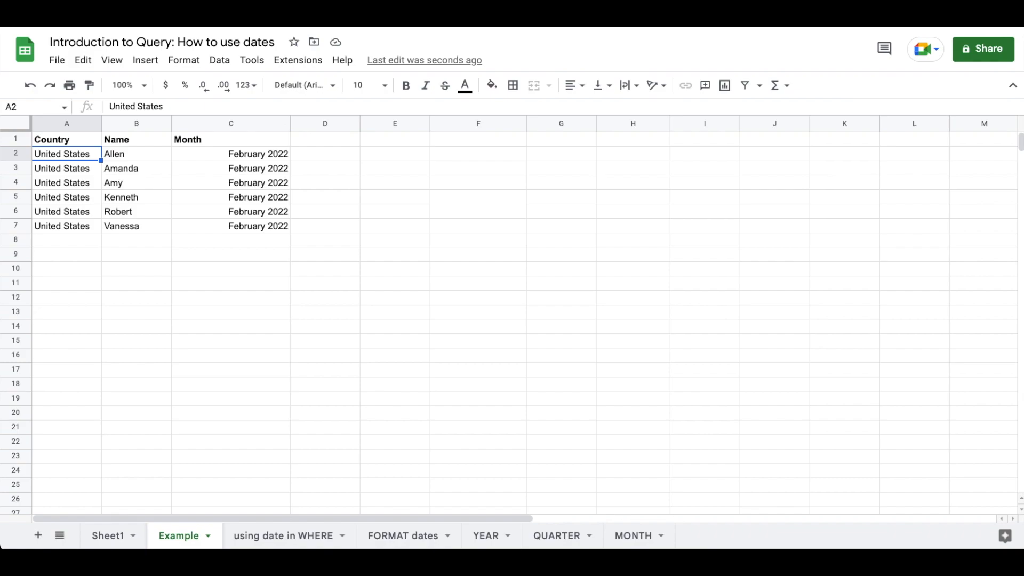
Step: Add YEAR(C) after column C in the SELECT clause of the A1 query
{"action": "key", "text": "Up"}
{"action": "key", "text": "Return"}
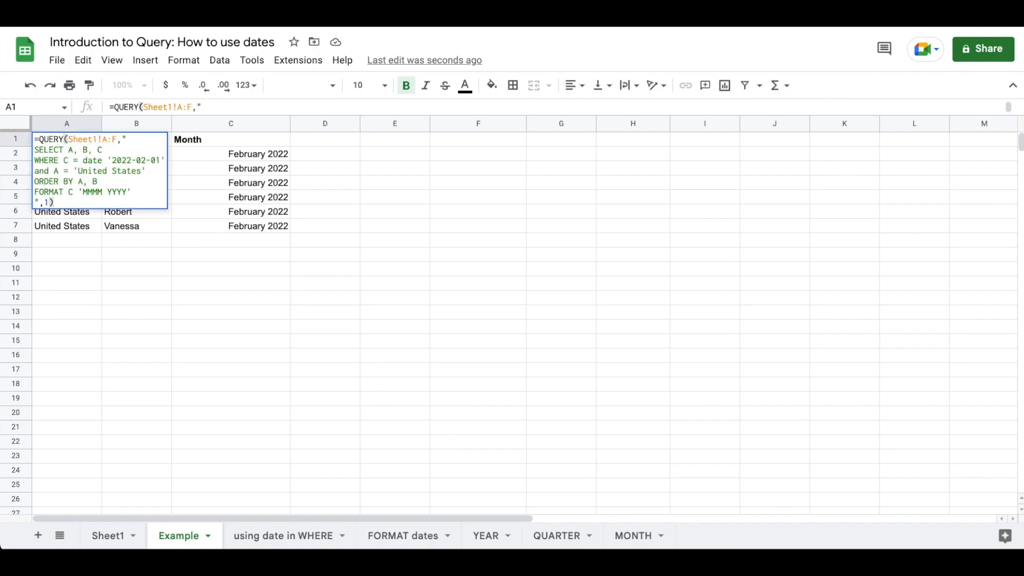
{"action": "left_click", "coordinate": [118, 151]}
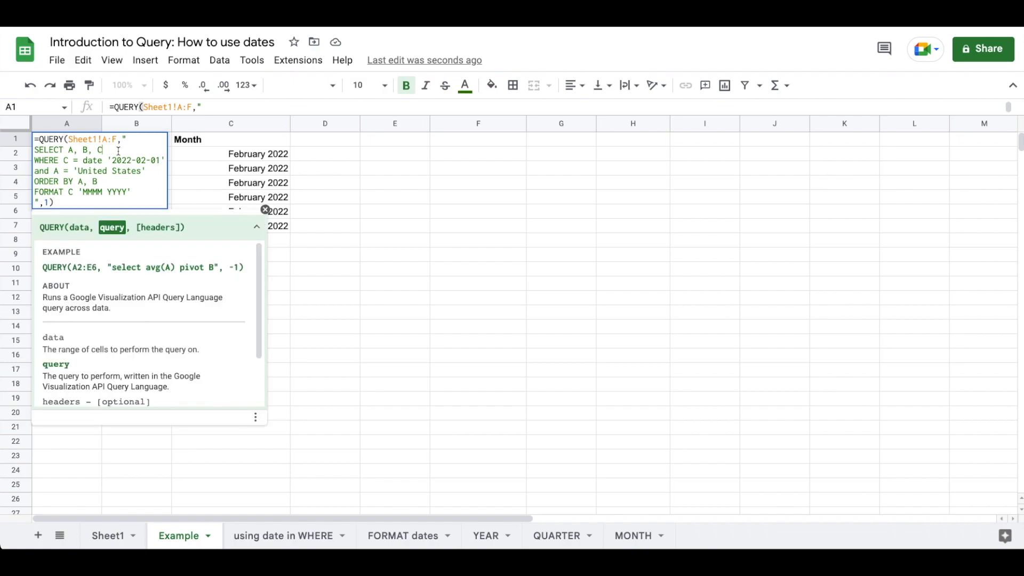
{"action": "type", "text": ","}
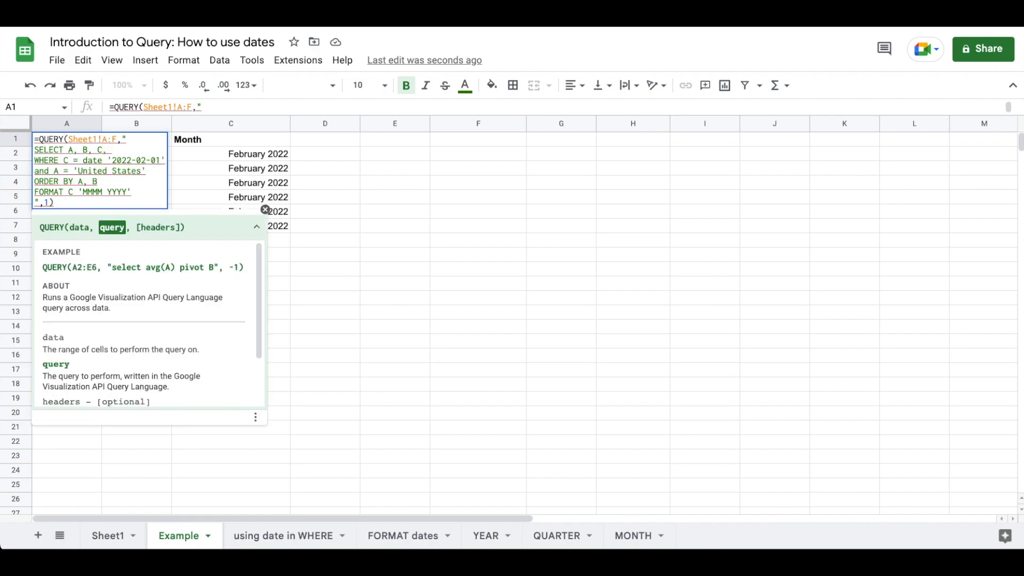
{"action": "type", "text": " YEAR(C)"}
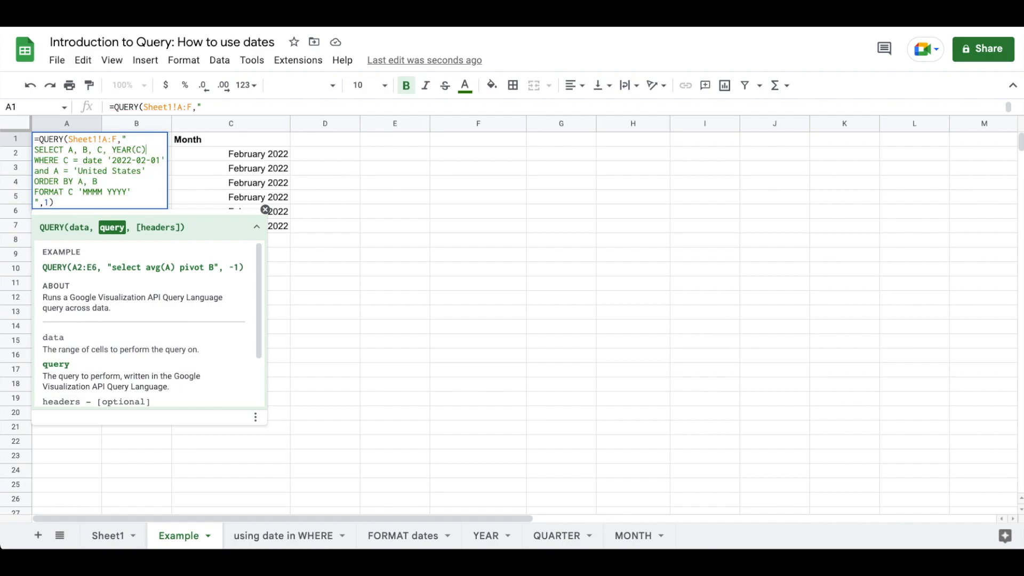
{"action": "key", "text": "Return"}
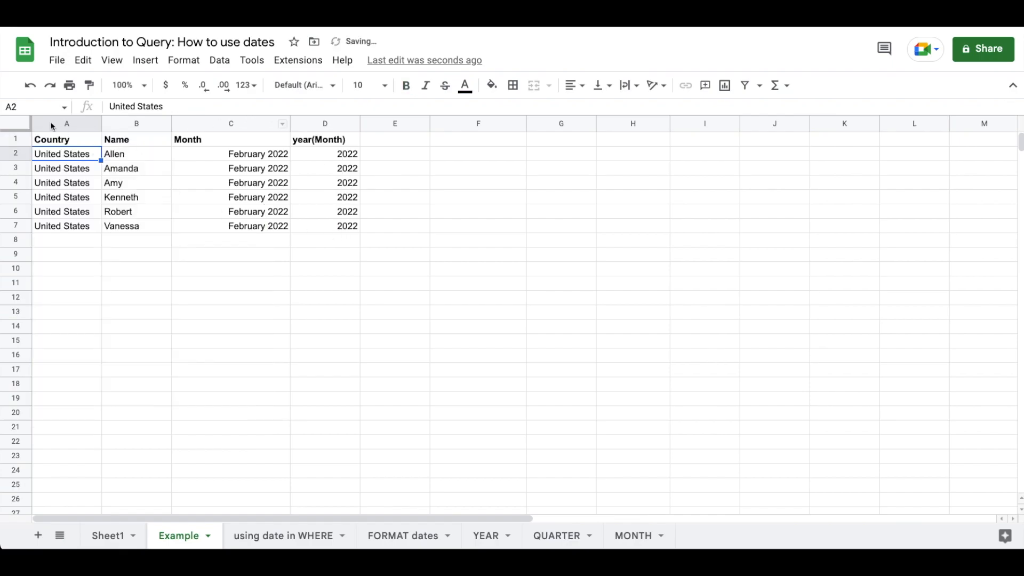
Step: Add QUARTER(C) after YEAR(C) in the A1 query's SELECT clause
{"action": "key", "text": "Up"}
{"action": "key", "text": "Return"}
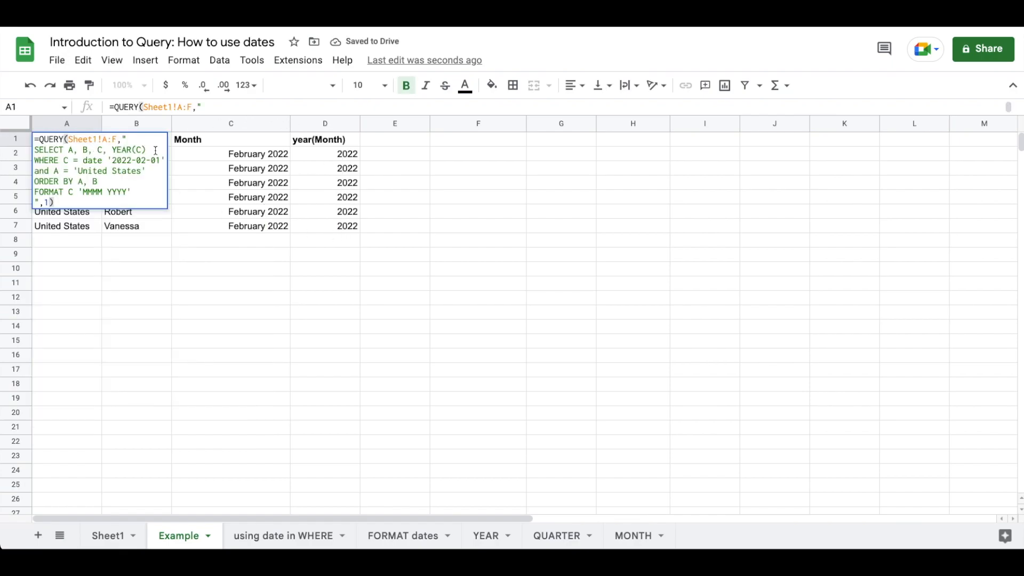
{"action": "type", "text": ", QUARTER(C)"}
{"action": "key", "text": "Return"}
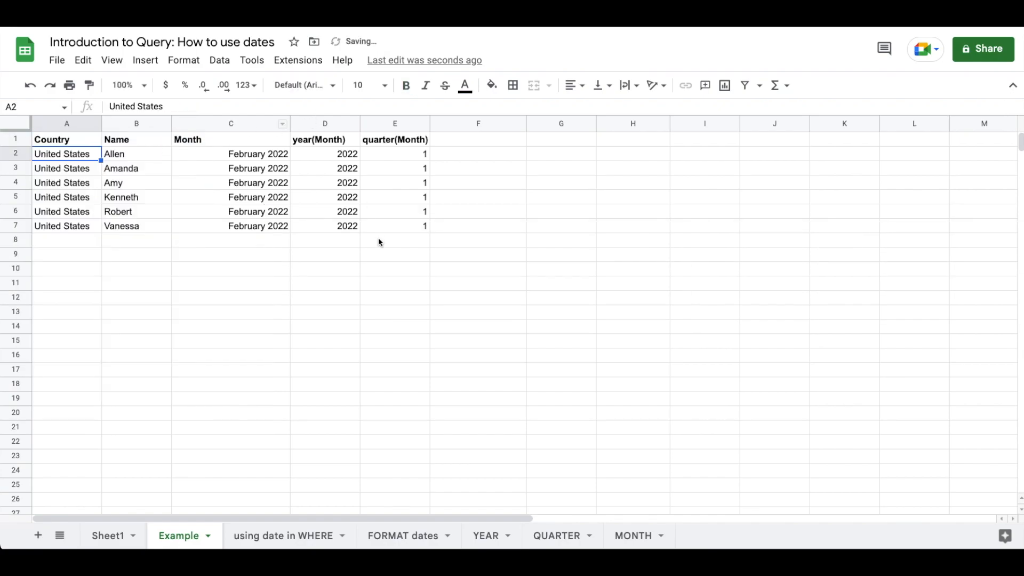
Step: Add MONTH(C) after QUARTER(C) in the A1 query's SELECT clause
{"action": "key", "text": "Up"}
{"action": "key", "text": "Return"}
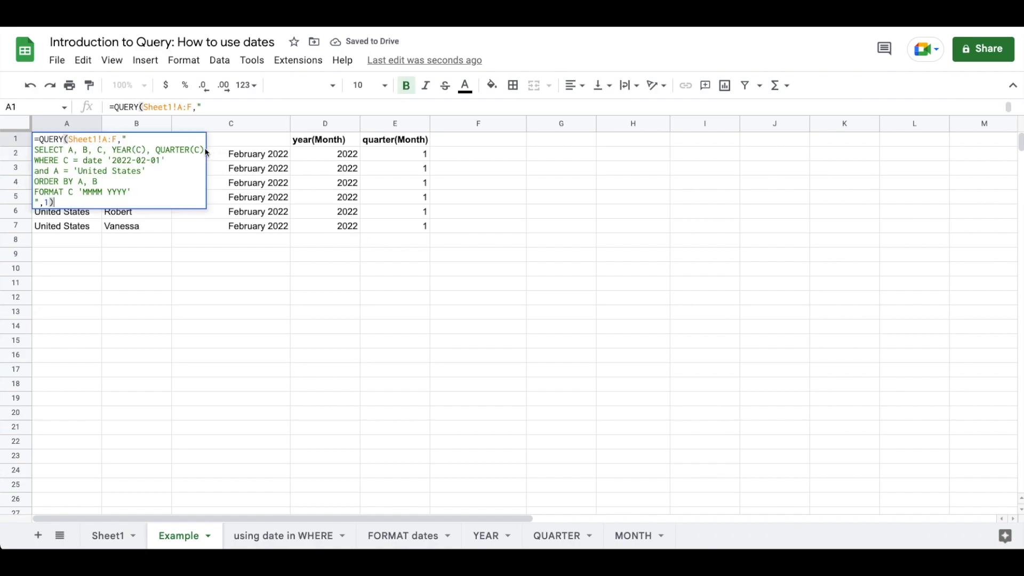
{"action": "left_click", "coordinate": [206, 153]}
{"action": "type", "text": ", MONTH(C)"}
{"action": "key", "text": "Return"}
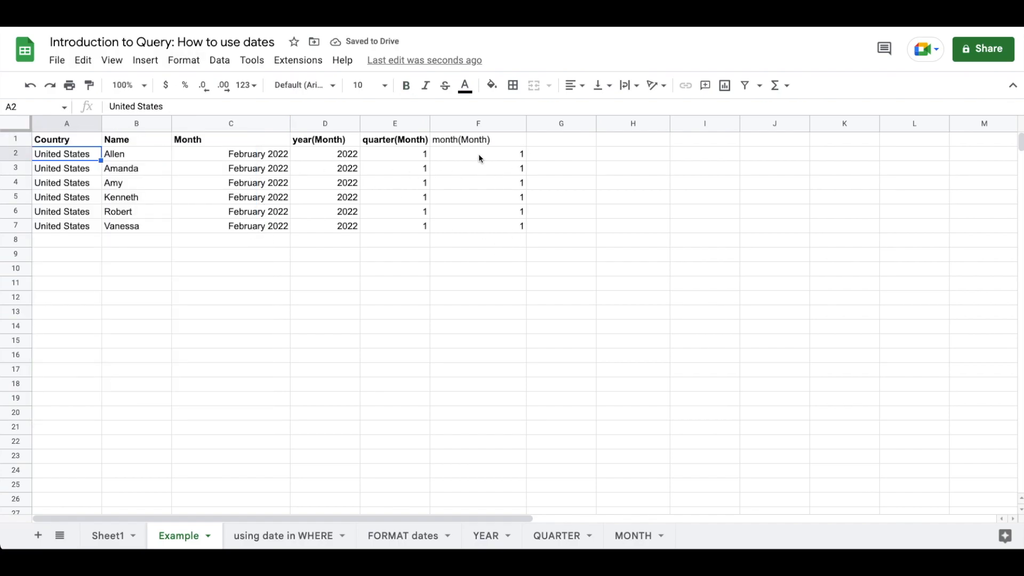
Step: Change the date in the A1 query's WHERE clause to '2022-01-01'
{"action": "double_click", "coordinate": [69, 139]}
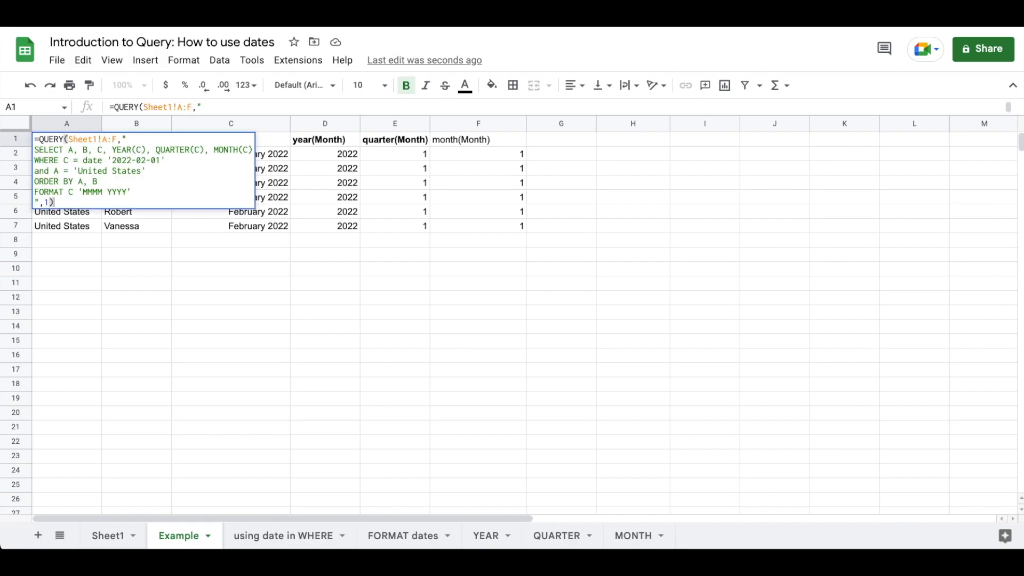
{"action": "left_click", "coordinate": [143, 160]}
{"action": "key", "text": "BackSpace"}
{"action": "type", "text": "1"}
{"action": "key", "text": "Return"}
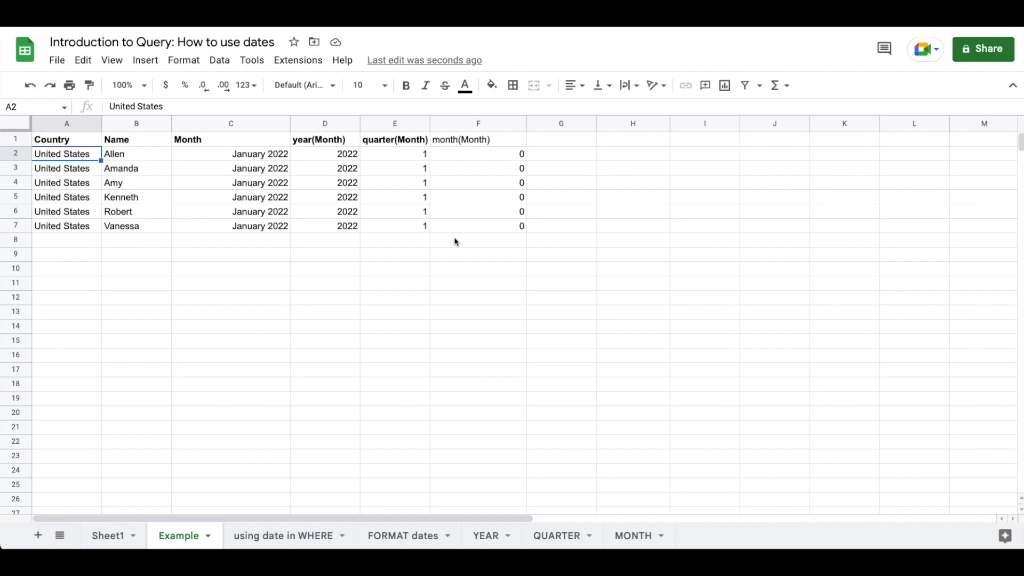
Step: Change the date in the A1 query's WHERE clause to '2022-12-01'
{"action": "left_click", "coordinate": [72, 141]}
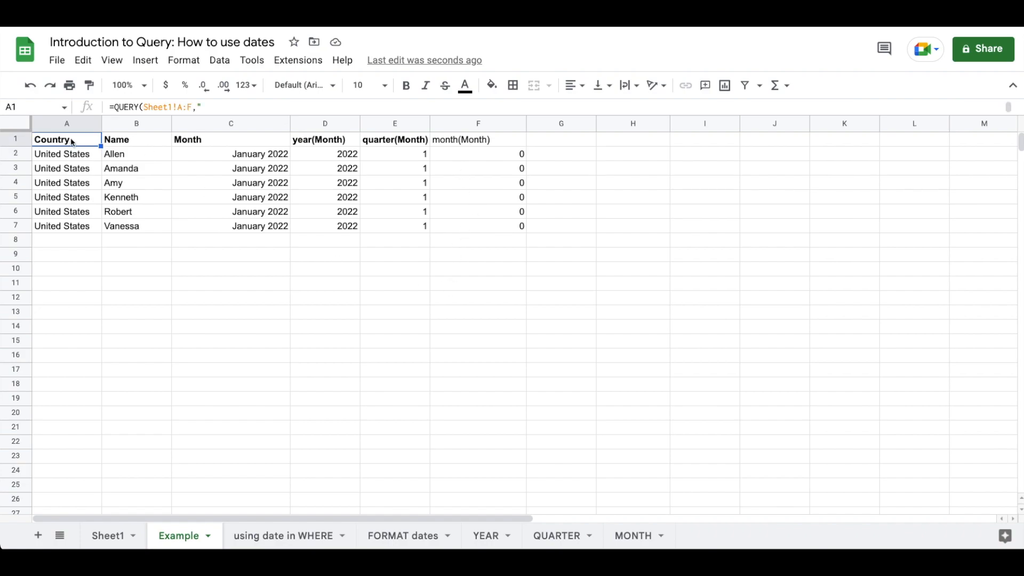
{"action": "key", "text": "Return"}
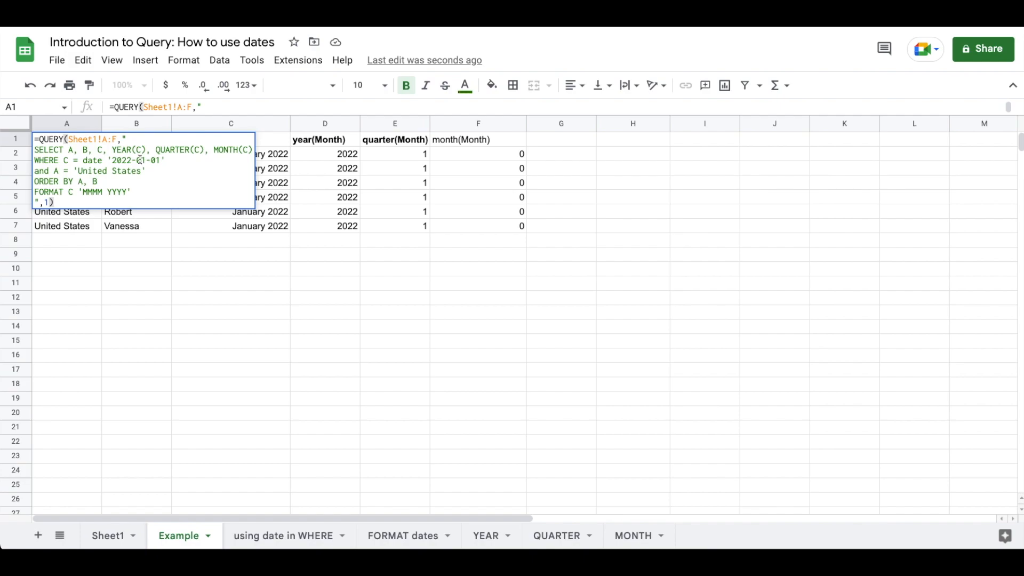
{"action": "left_click", "coordinate": [138, 160]}
{"action": "type", "text": "2"}
{"action": "key", "text": "Return"}
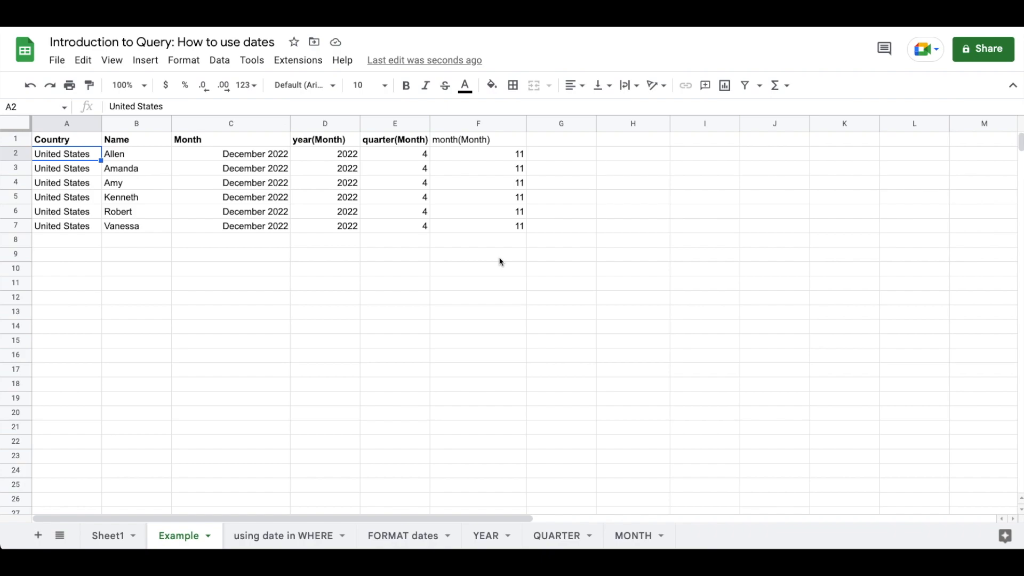
Step: Add 1 to the month function in the A1 query's SELECT clause so that it reads MONTH(C)+1
{"action": "key", "text": "Up"}
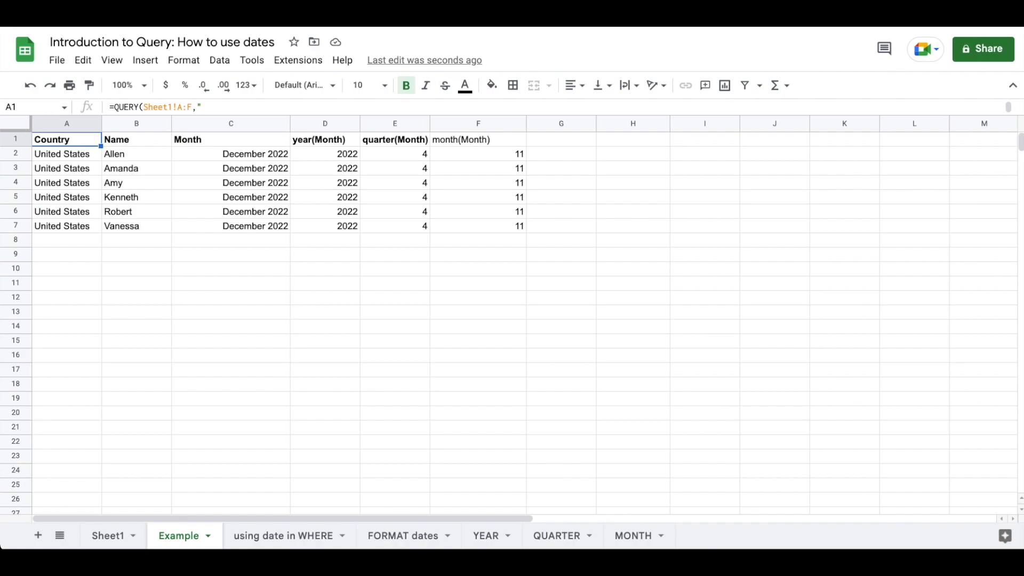
{"action": "key", "text": "Return"}
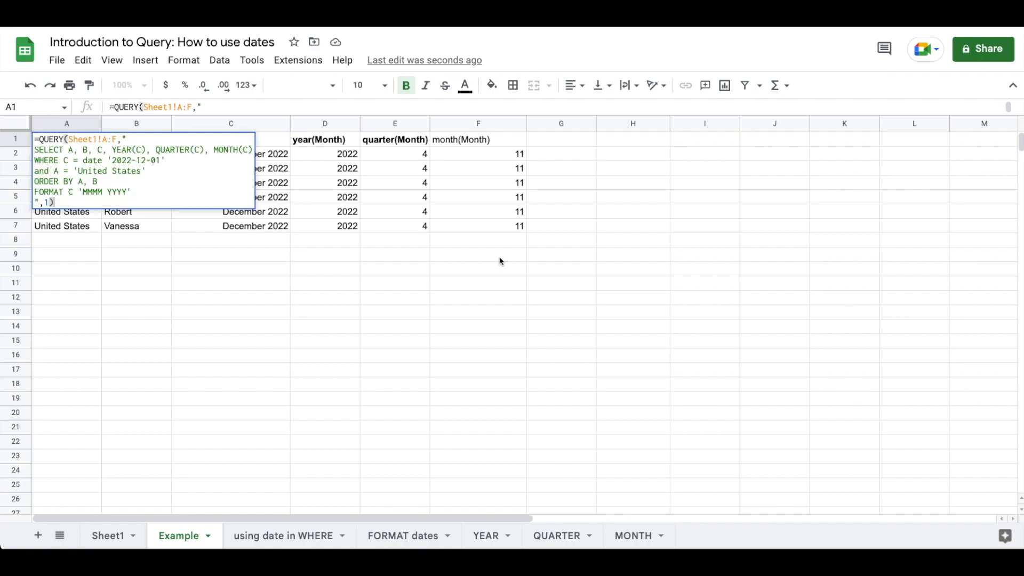
{"action": "left_click", "coordinate": [251, 150]}
{"action": "type", "text": "+1"}
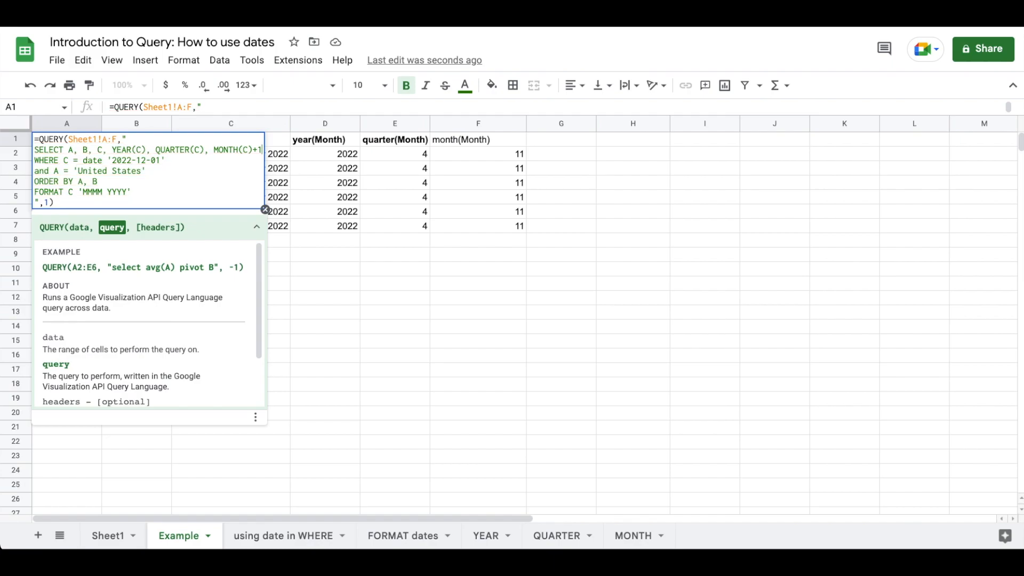
{"action": "key", "text": "Return"}
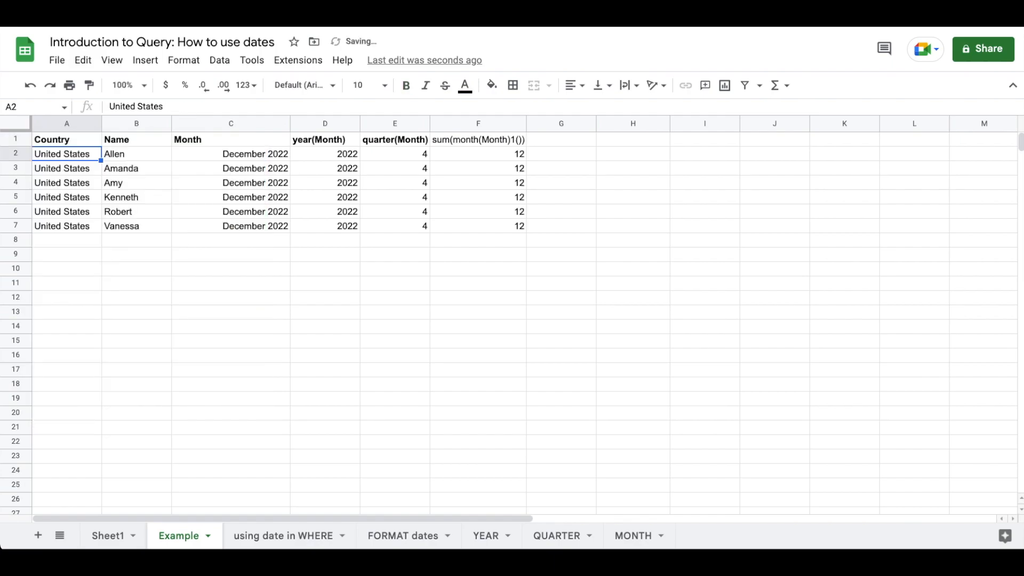
Step: Enter the label 'Month' in cell H1 and the date 'January 2022' beside it in I1
{"action": "key", "text": "Up"}
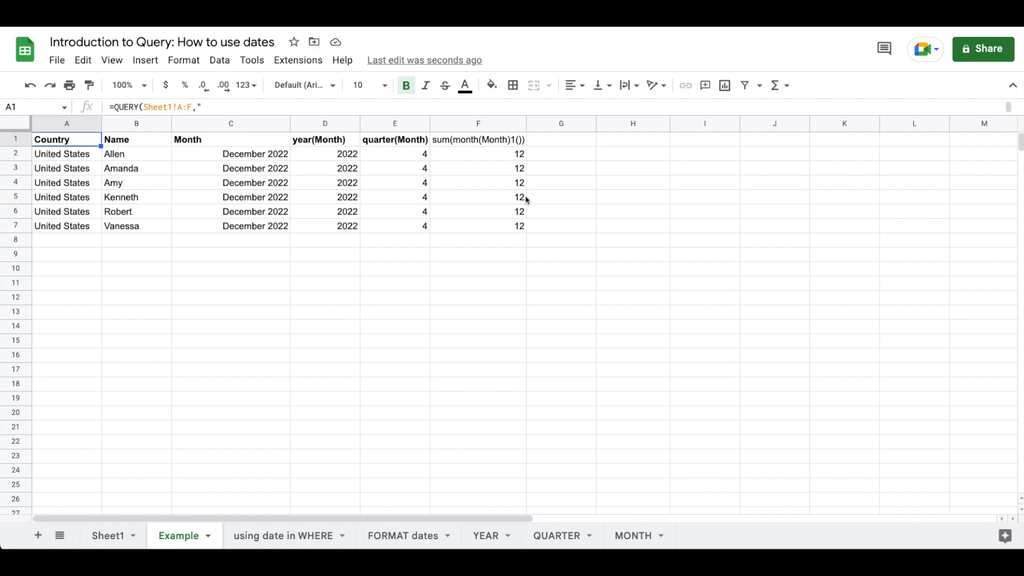
{"action": "left_click", "coordinate": [630, 146]}
{"action": "type", "text": "Month"}
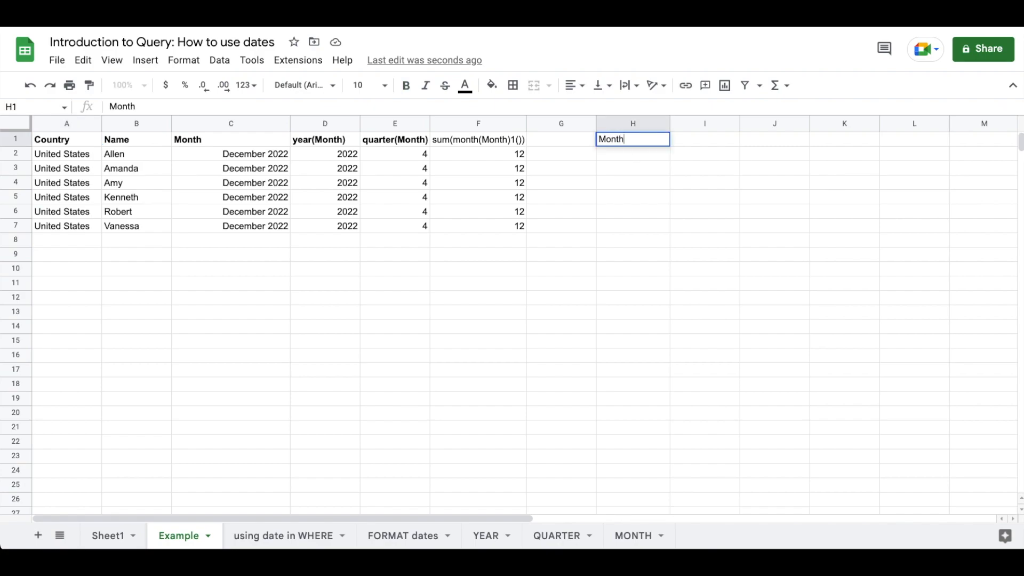
{"action": "key", "text": "Return"}
{"action": "key", "text": "Right"}
{"action": "key", "text": "Up"}
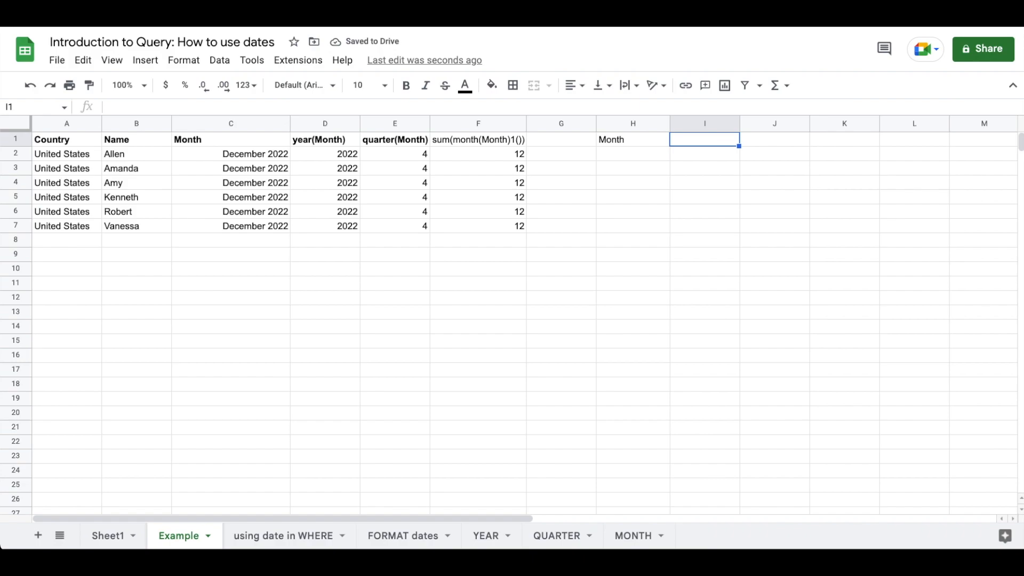
{"action": "type", "text": "Ja"}
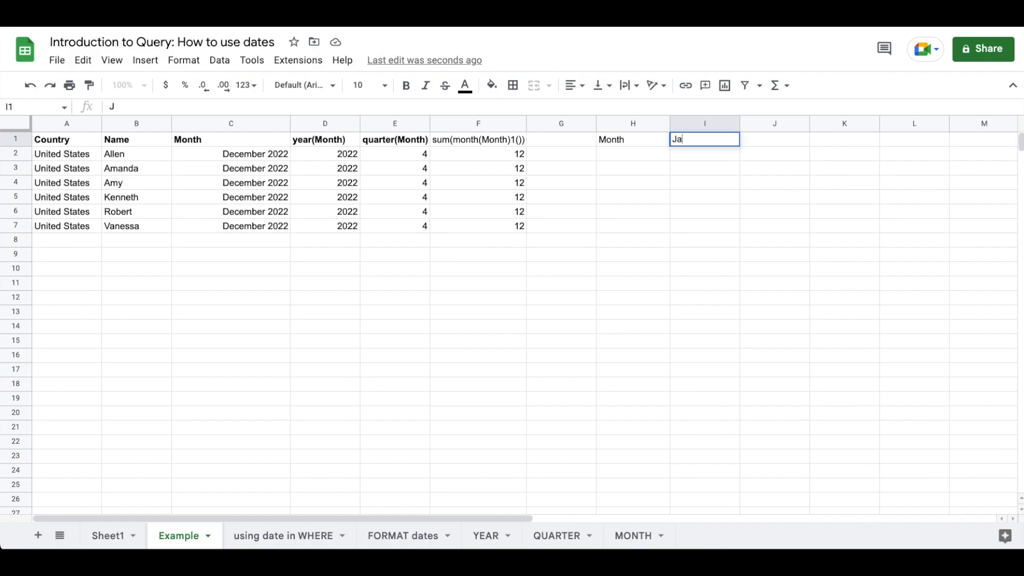
{"action": "type", "text": "nuary 2022"}
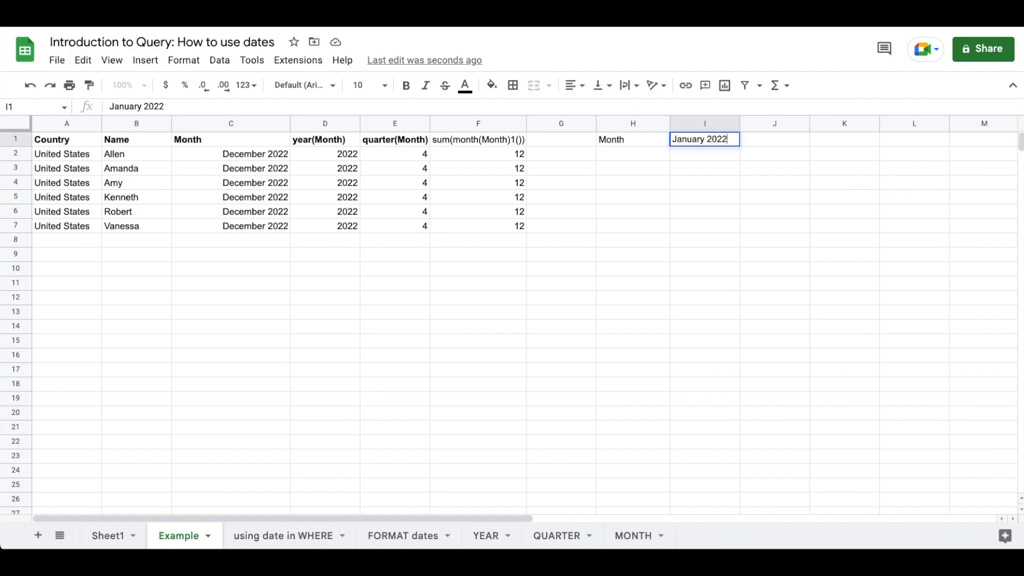
{"action": "key", "text": "Return"}
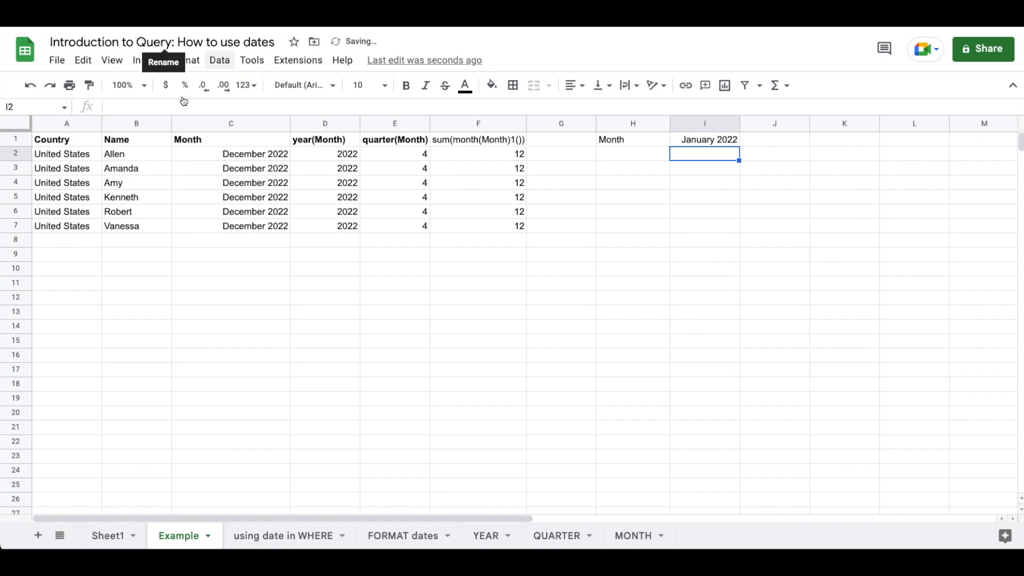
Step: Set the date in the A1 query's WHERE clause to '2022-02-01'
{"action": "left_click", "coordinate": [76, 140]}
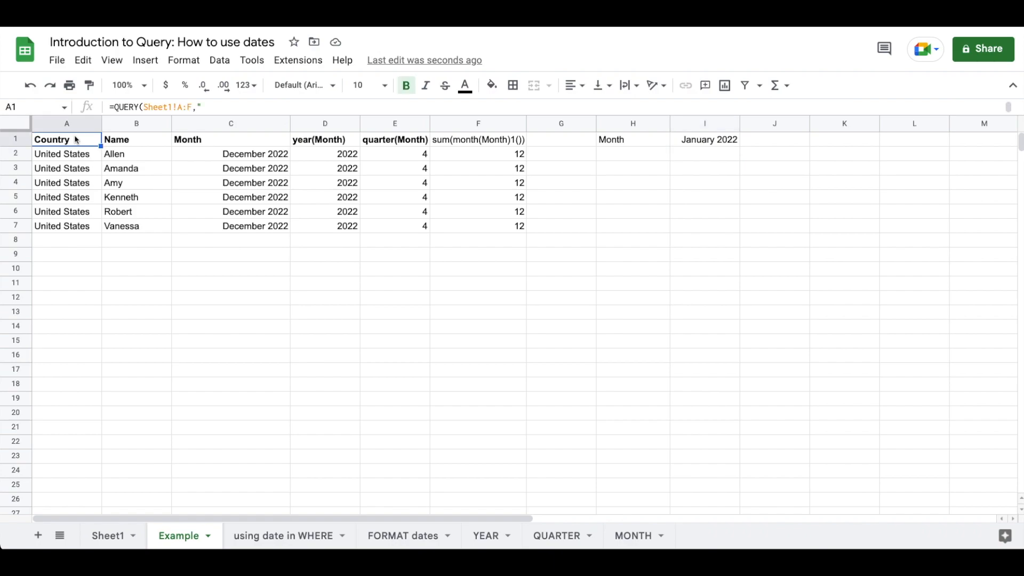
{"action": "double_click", "coordinate": [76, 140]}
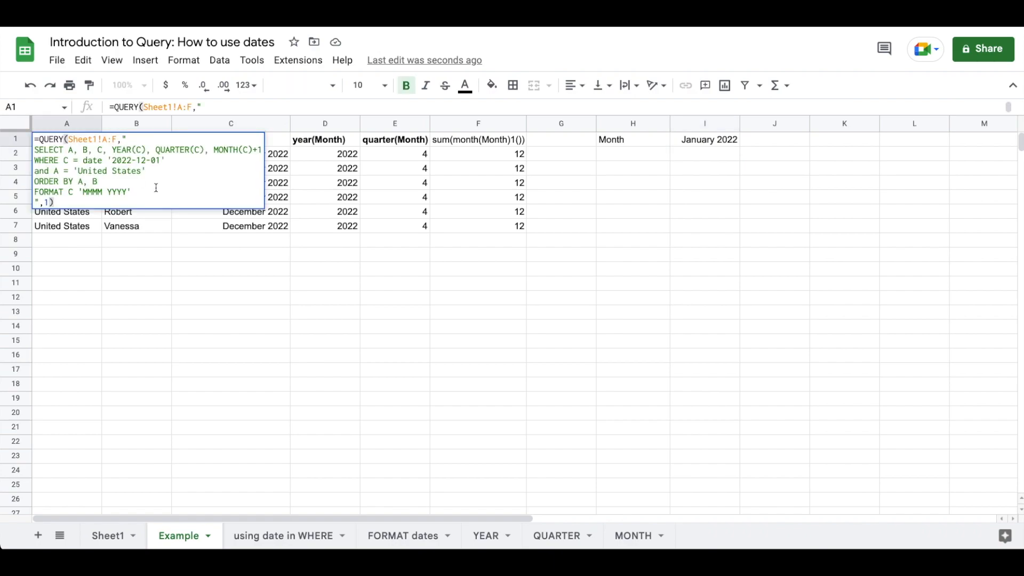
{"action": "left_click", "coordinate": [144, 160]}
{"action": "key", "text": "BackSpace"}
{"action": "type", "text": "0"}
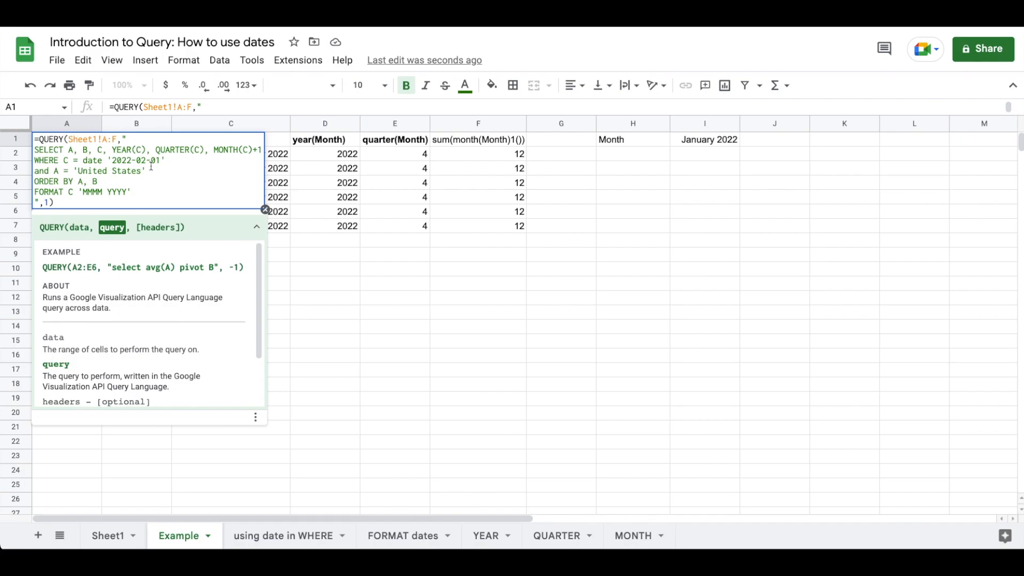
{"action": "key", "text": "Return"}
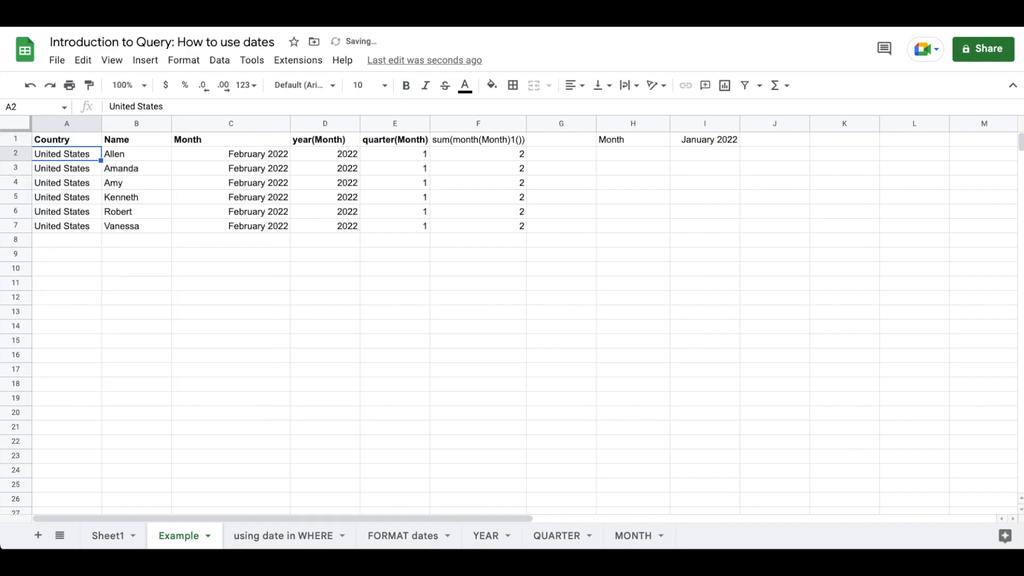
Step: Remove YEAR(C), QUARTER(C) and MONTH(C)+1 from the A1 query's SELECT clause, along with the 'United States' condition line
{"action": "key", "text": "Up"}
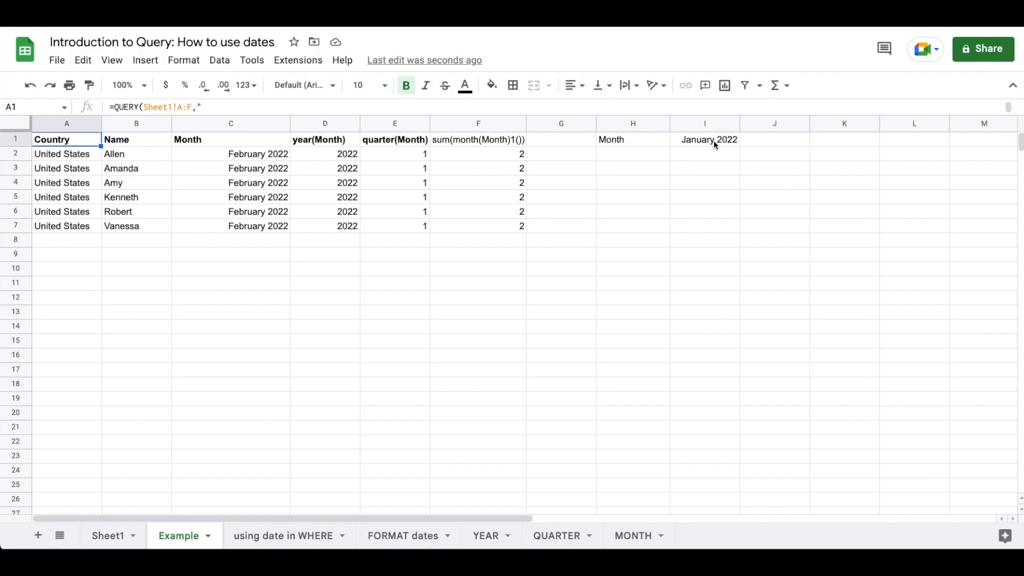
{"action": "double_click", "coordinate": [70, 143]}
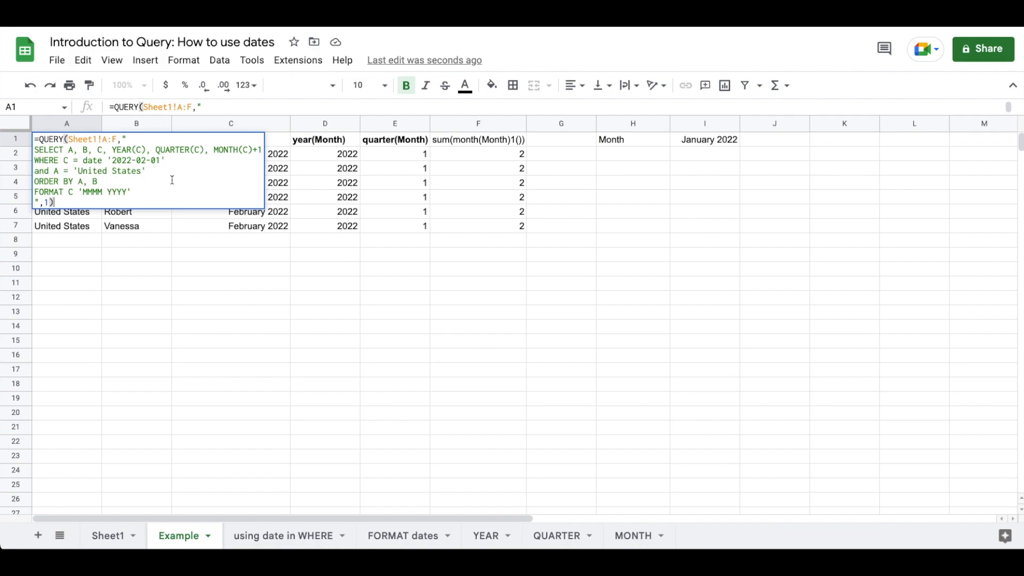
{"action": "left_click_drag", "start_coordinate": [103, 151], "coordinate": [262, 148]}
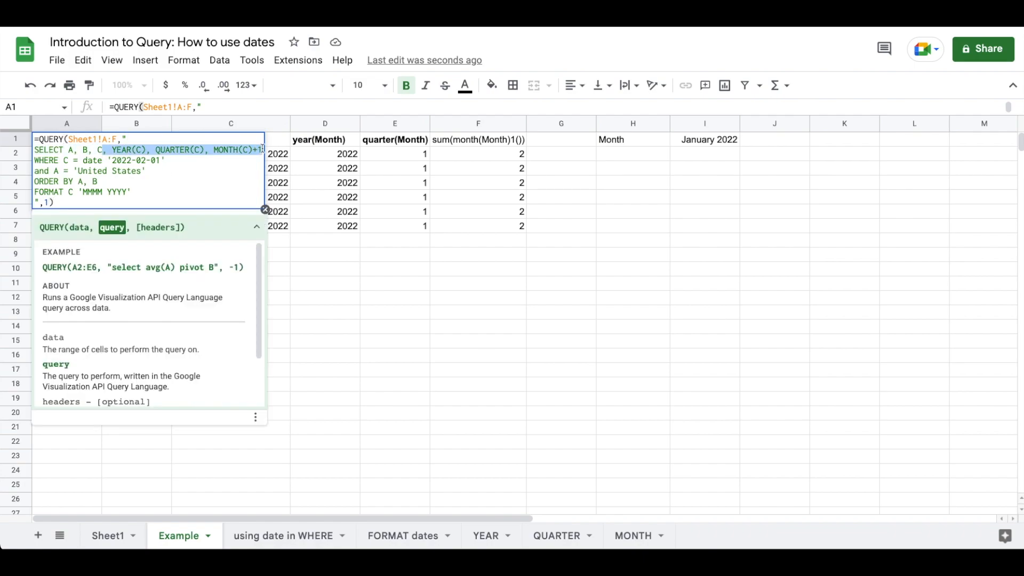
{"action": "key", "text": "BackSpace"}
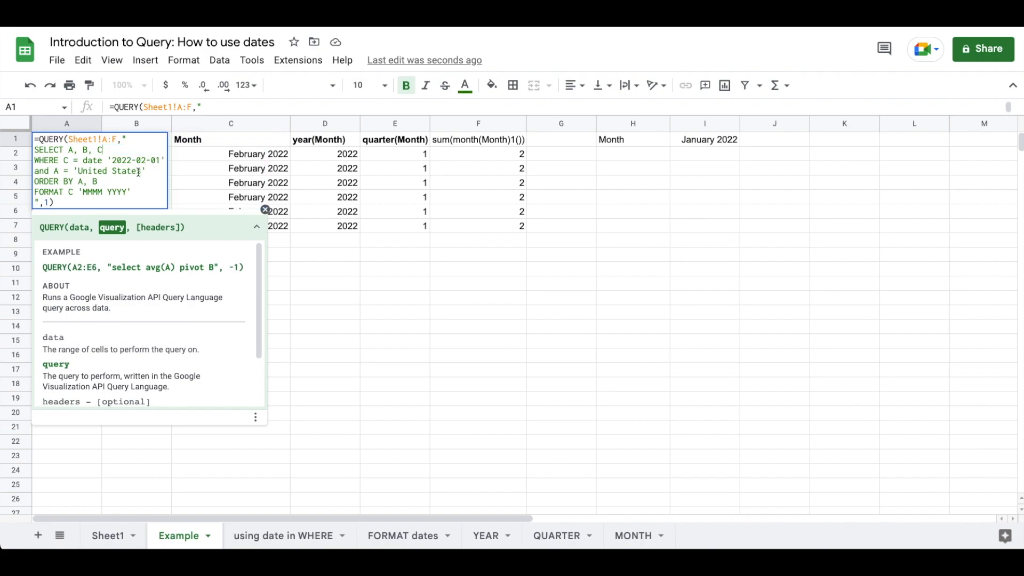
{"action": "left_click_drag", "start_coordinate": [150, 170], "coordinate": [24, 172]}
{"action": "key", "text": "BackSpace"}
{"action": "key", "text": "BackSpace"}
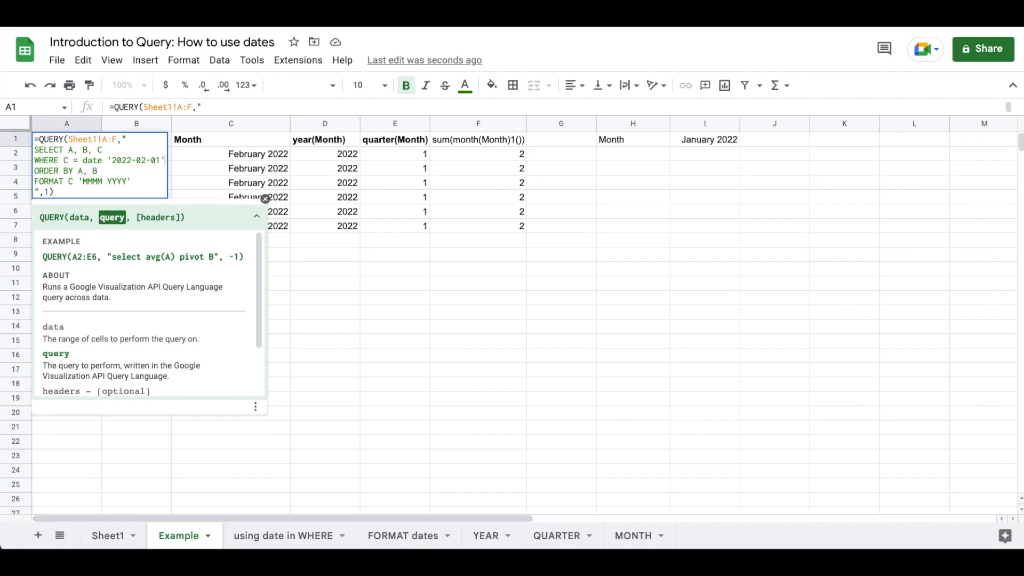
{"action": "key", "text": "Return"}
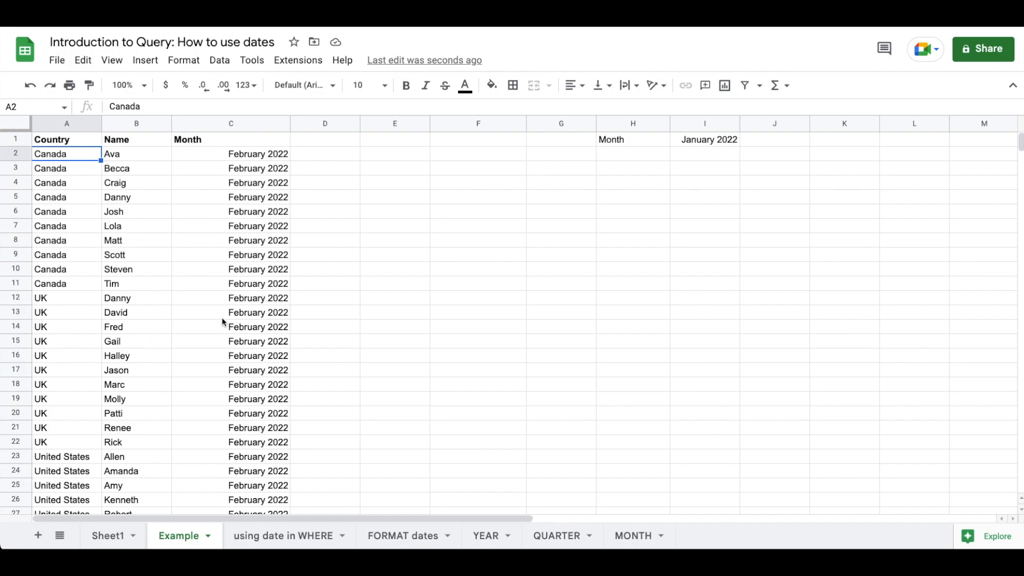
Step: Replace the fixed date in the A1 query's WHERE clause with a concatenated reference to cell I1, so it reads date '"&I1&"'
{"action": "left_click", "coordinate": [68, 141]}
{"action": "double_click", "coordinate": [68, 142]}
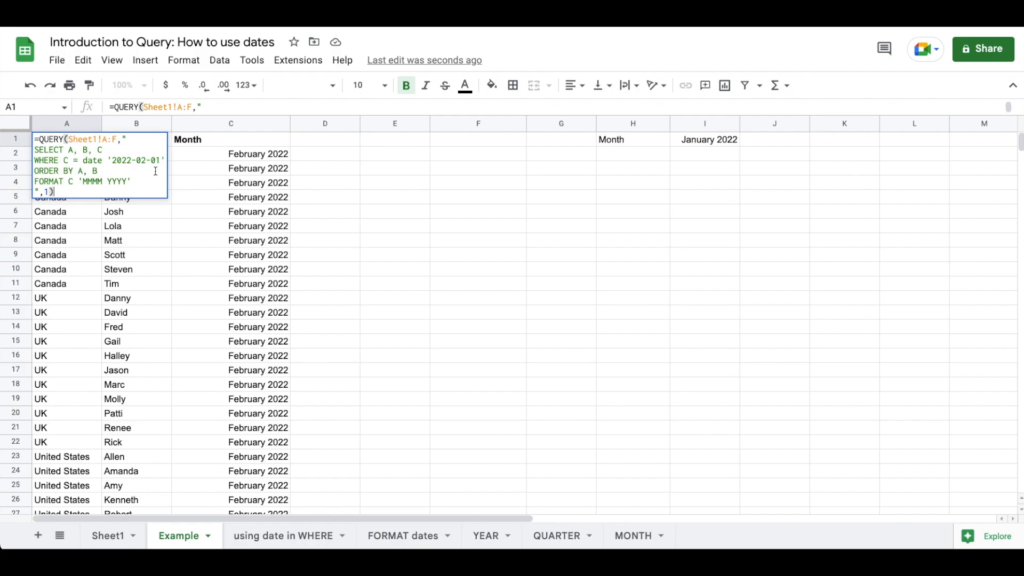
{"action": "left_click_drag", "start_coordinate": [161, 160], "coordinate": [113, 162]}
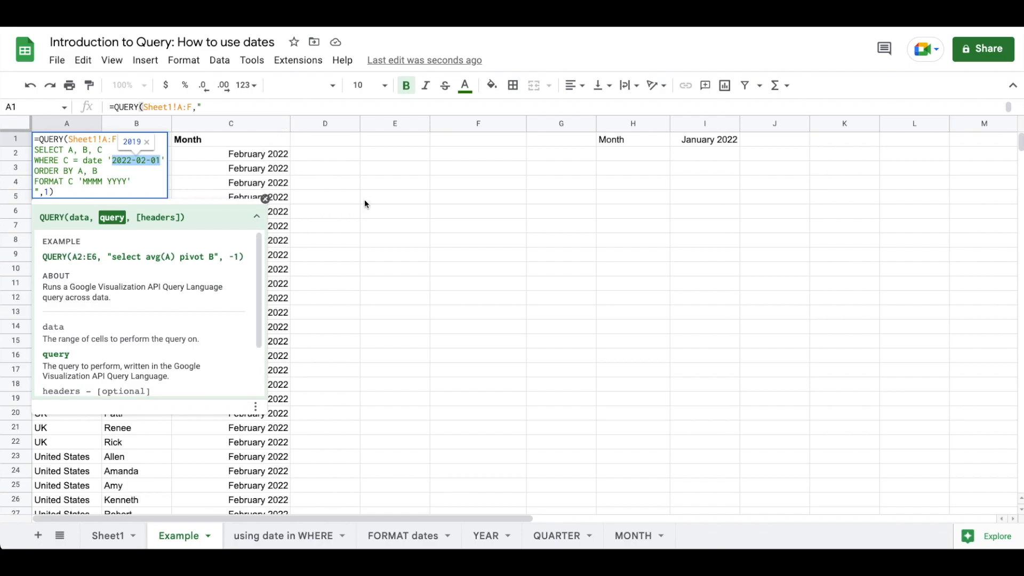
{"action": "key", "text": "BackSpace"}
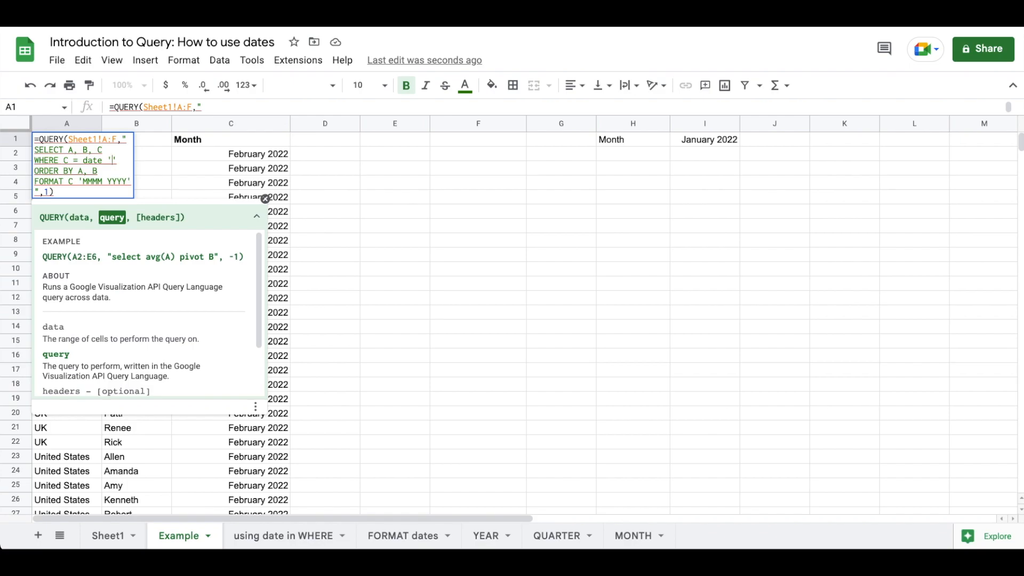
{"action": "type", "text": "\"&&"}
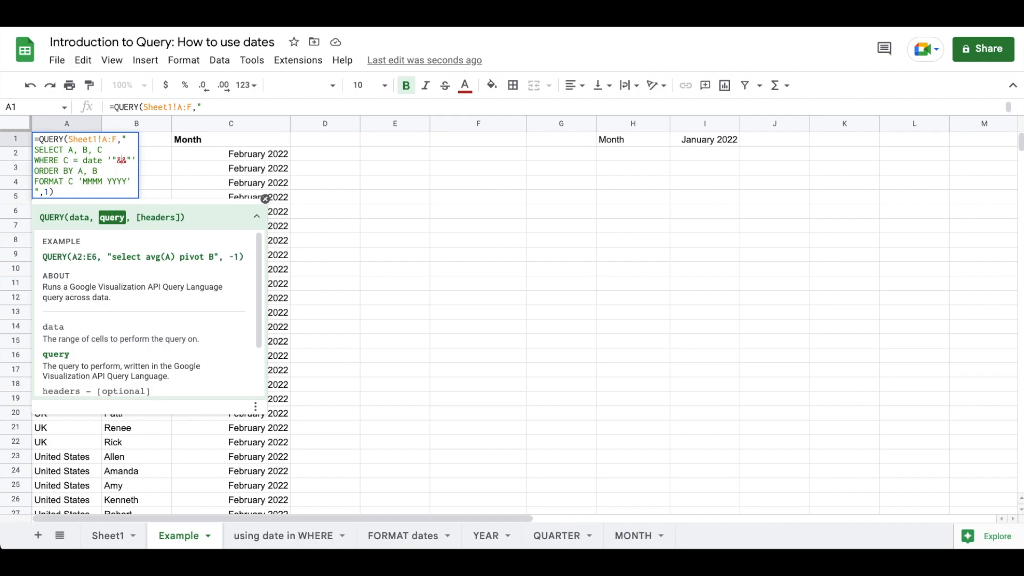
{"action": "type", "text": "I2"}
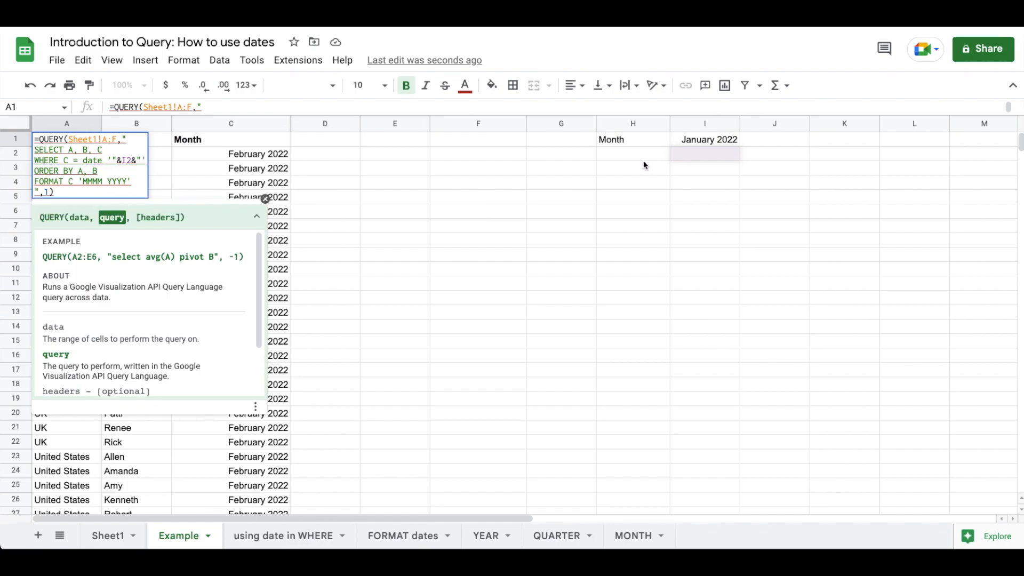
{"action": "left_click", "coordinate": [132, 160]}
{"action": "key", "text": "BackSpace"}
{"action": "type", "text": "1"}
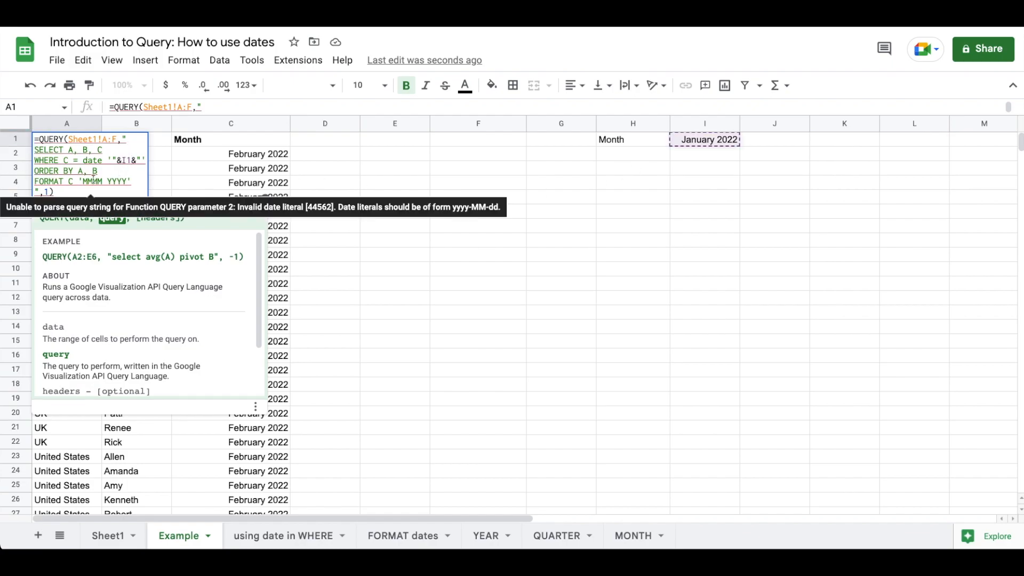
{"action": "key", "text": "Return"}
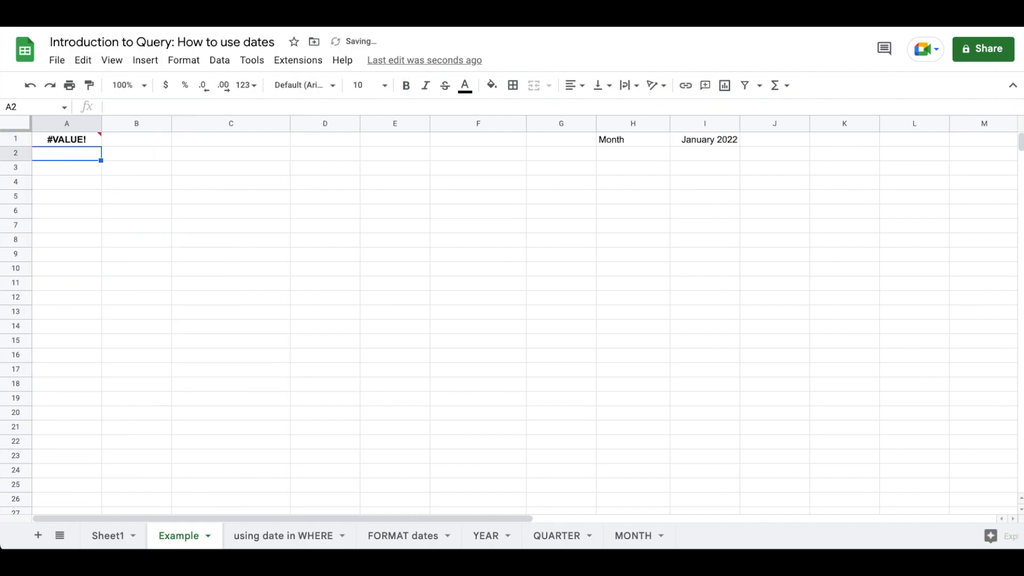
{"action": "mouse_move", "coordinate": [77, 143]}
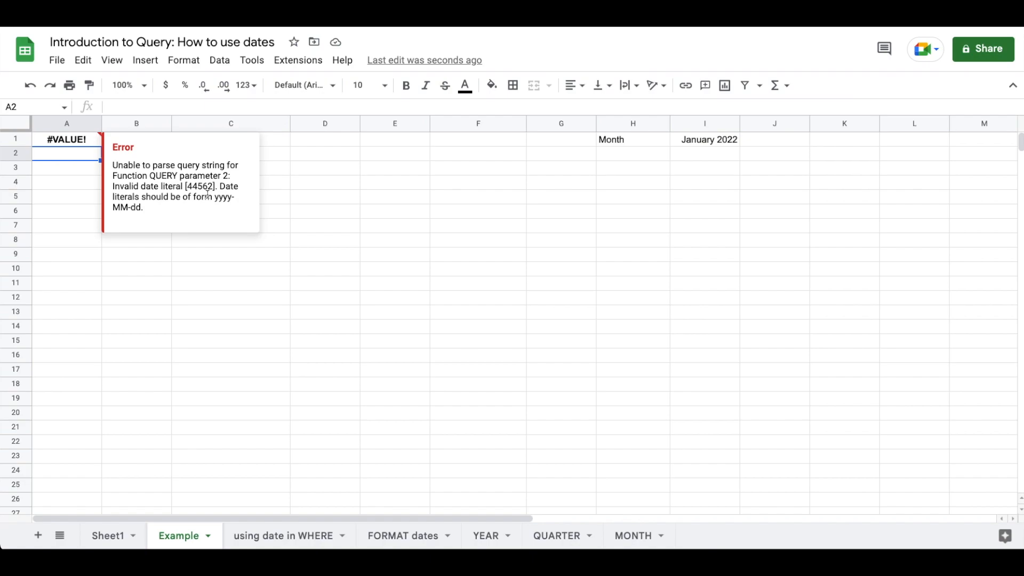
Step: Enter the label 'Date Value' in cell H2, below the Month label
{"action": "left_click", "coordinate": [688, 152]}
{"action": "left_click", "coordinate": [633, 160]}
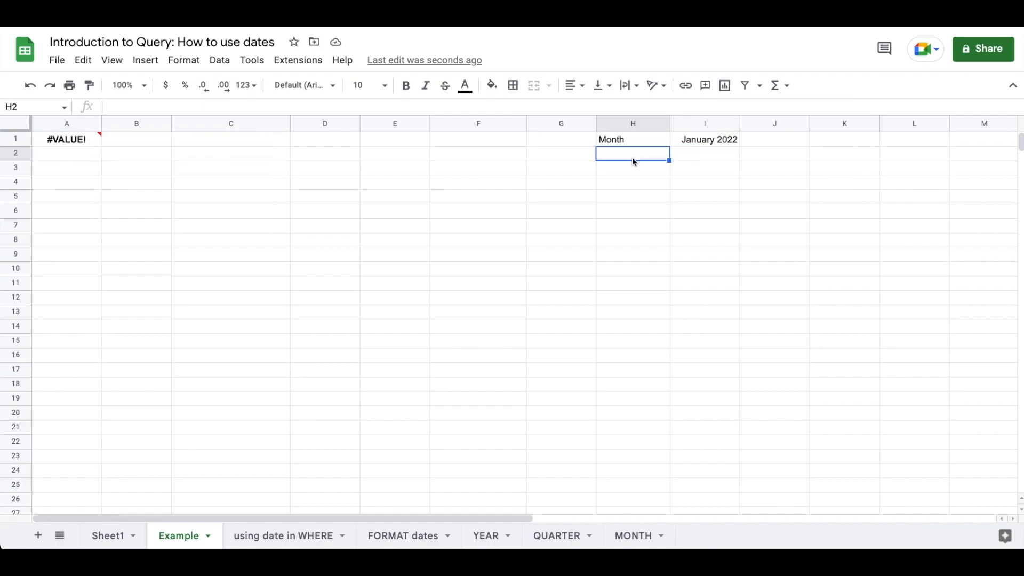
{"action": "type", "text": "Date Value"}
{"action": "key", "text": "Return"}
{"action": "key", "text": "Right"}
{"action": "key", "text": "Up"}
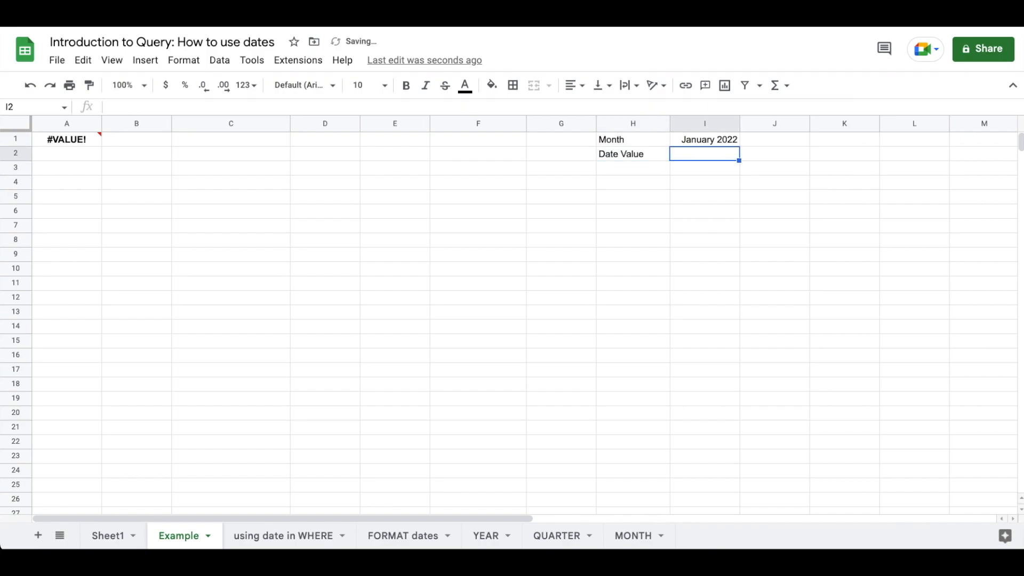
Step: Enter a DATEVALUE formula in cell I2 that converts the month in I1 to its serial number
{"action": "left_click", "coordinate": [713, 143]}
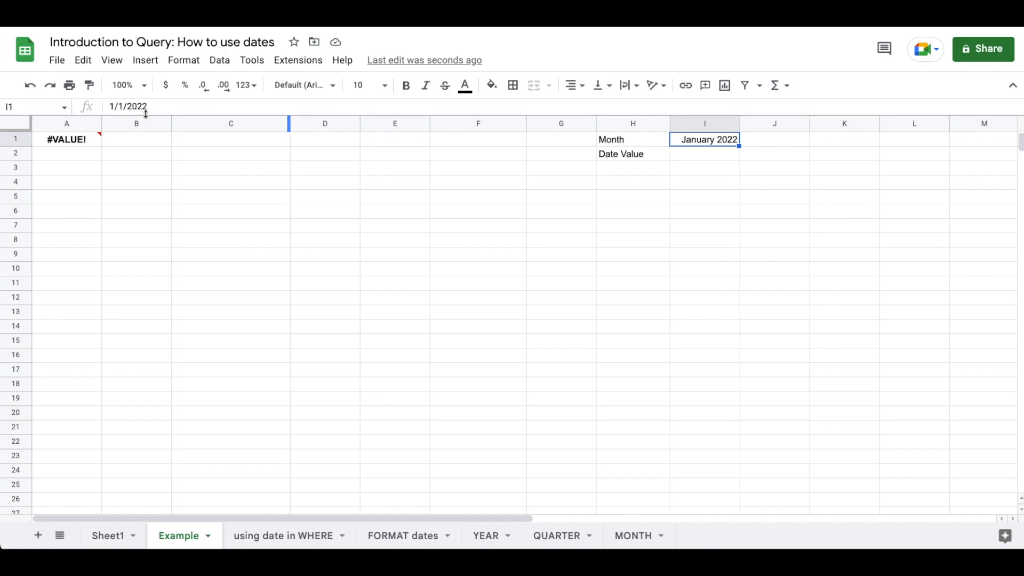
{"action": "left_click", "coordinate": [688, 158]}
{"action": "type", "text": "=date"}
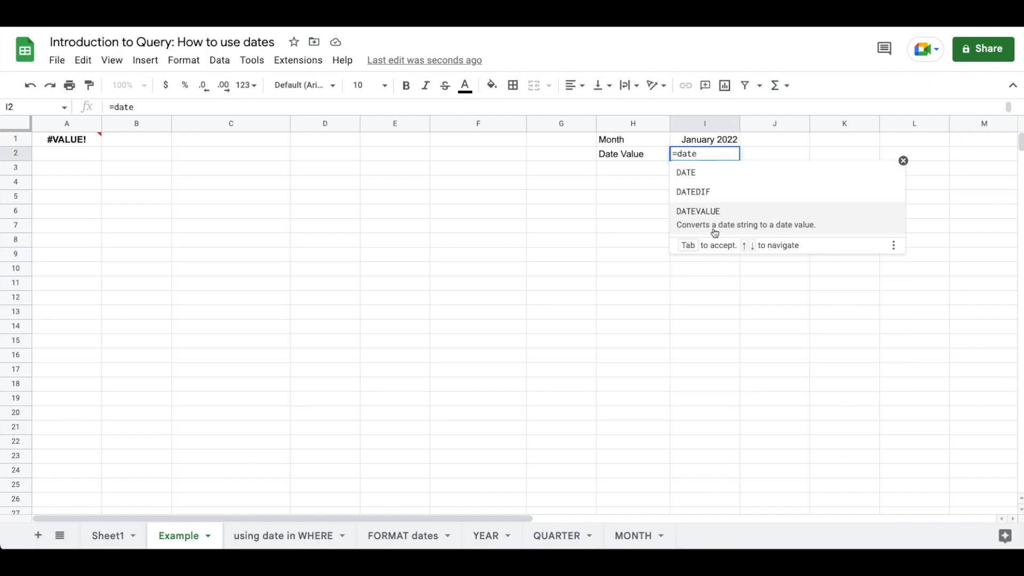
{"action": "left_click", "coordinate": [715, 224]}
{"action": "left_click", "coordinate": [702, 141]}
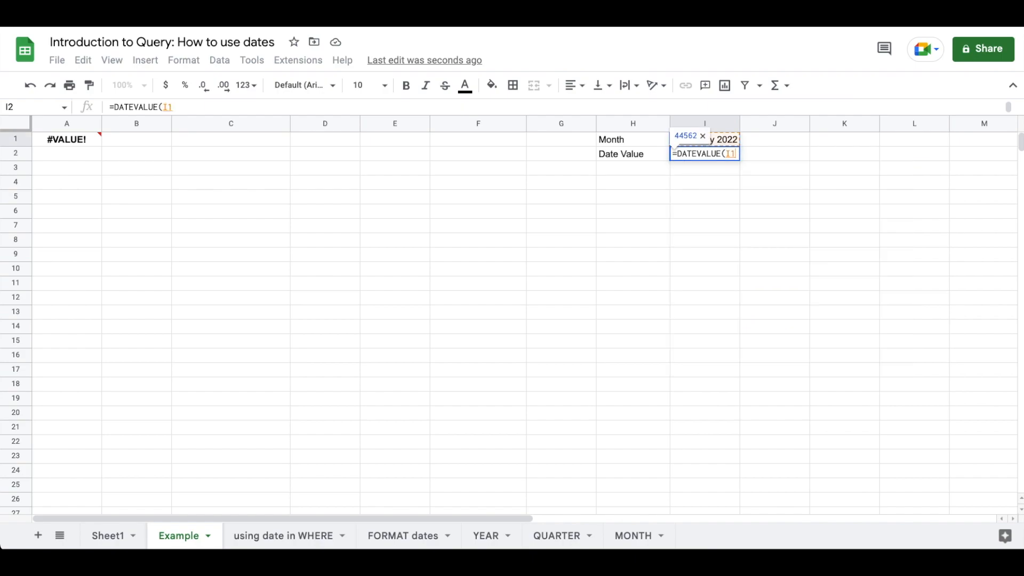
{"action": "key", "text": "Return"}
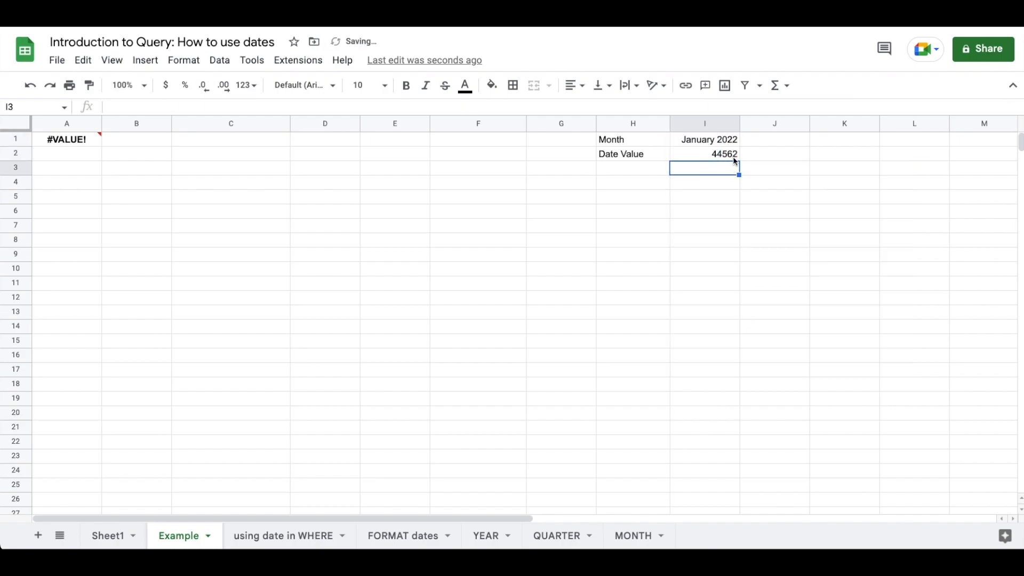
{"action": "mouse_move", "coordinate": [82, 142]}
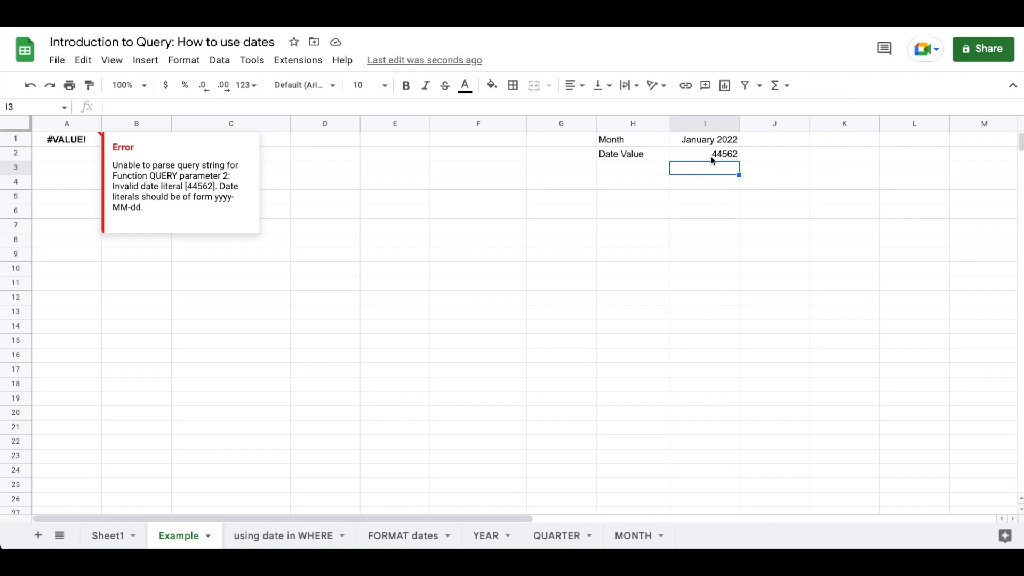
Step: Enter the label 'Date Value + Text' in cell H3 and widen column H slightly to fit it
{"action": "left_click", "coordinate": [629, 172]}
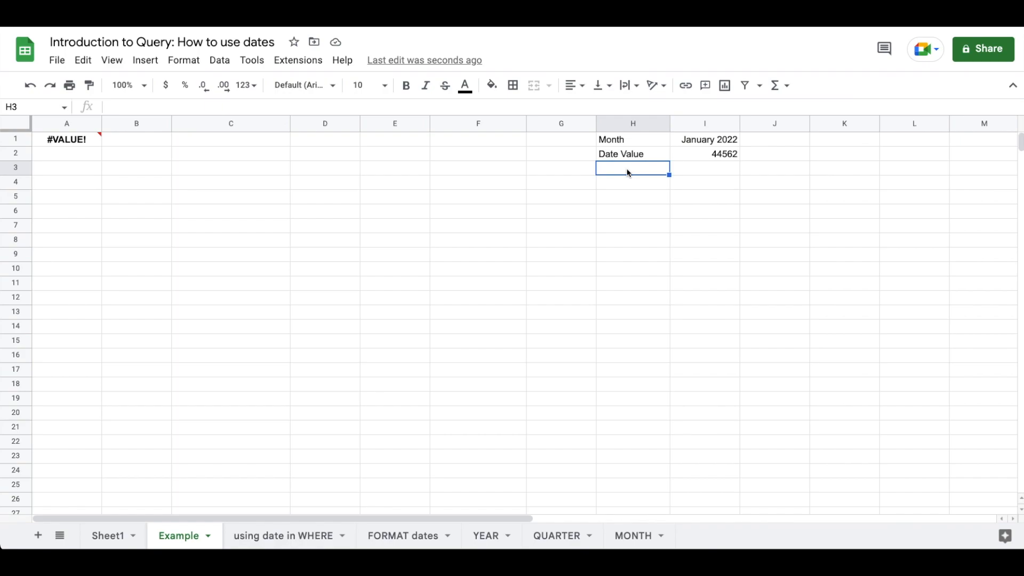
{"action": "type", "text": "Month + Text"}
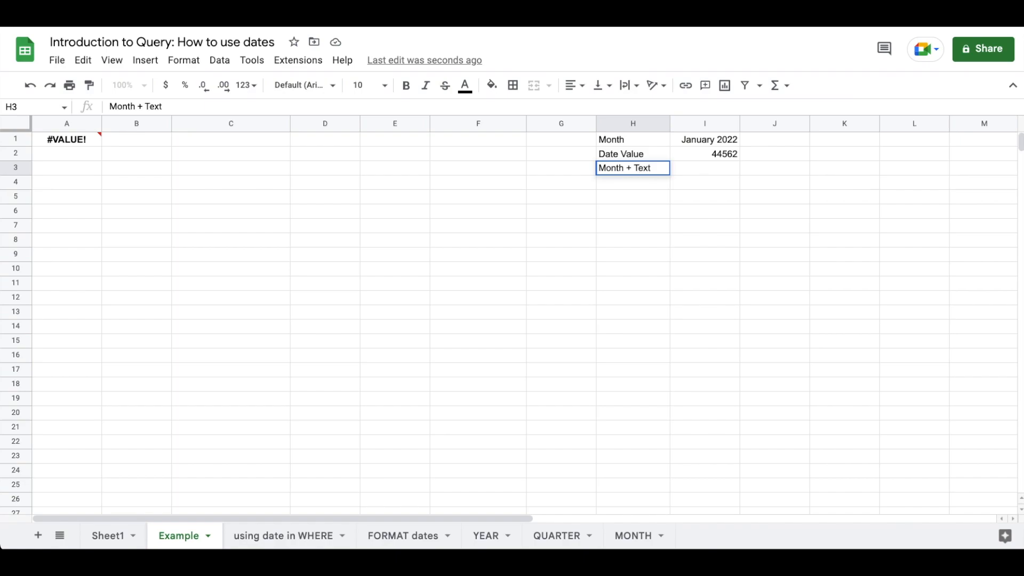
{"action": "key", "text": "Return"}
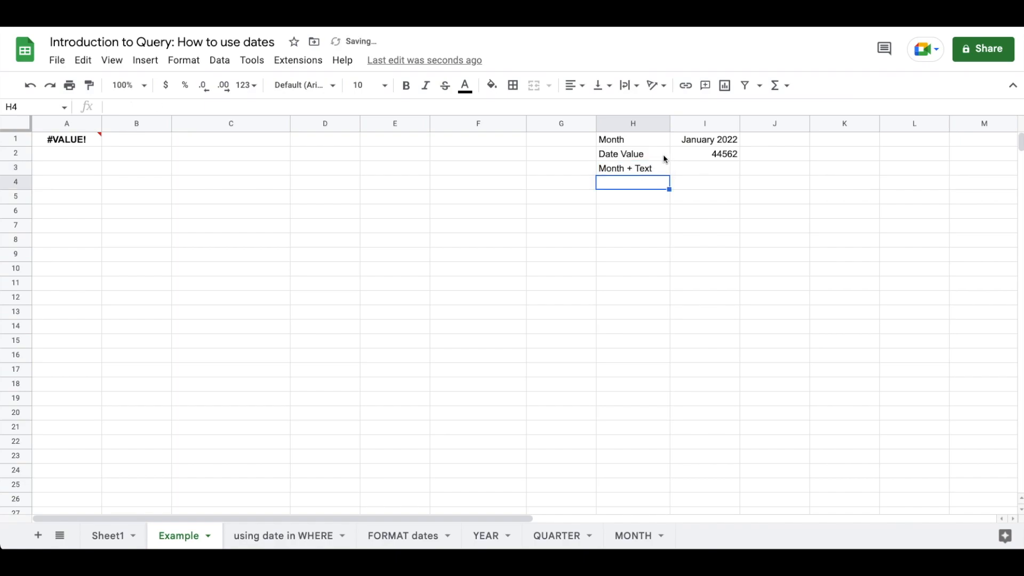
{"action": "double_click", "coordinate": [608, 169]}
{"action": "left_click", "coordinate": [624, 169], "text": "shift"}
{"action": "key", "text": "Left"}
{"action": "key", "text": "shift+Home"}
{"action": "type", "text": "Date Value"}
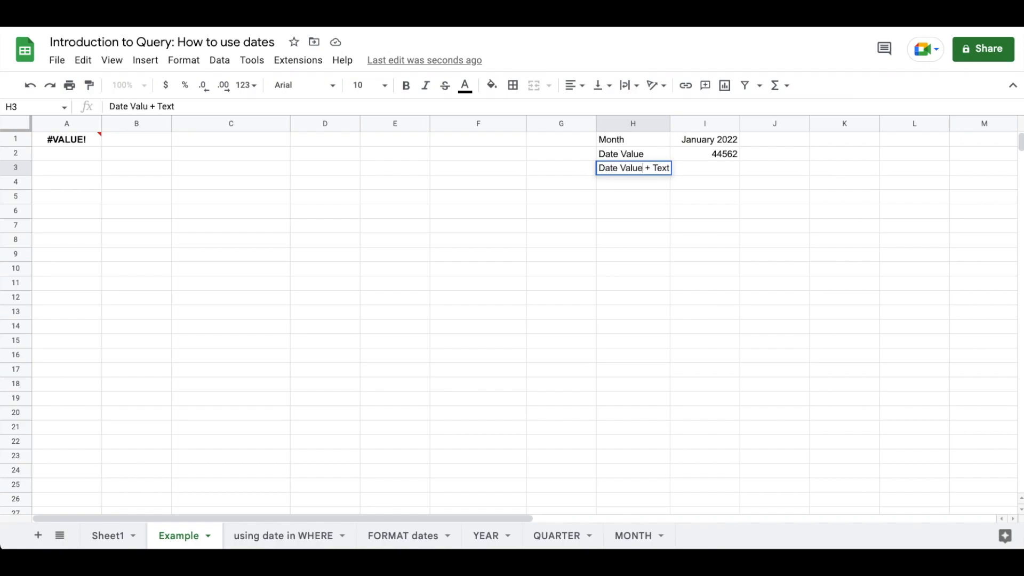
{"action": "key", "text": "Return"}
{"action": "left_click_drag", "start_coordinate": [671, 125], "coordinate": [674, 125]}
Step: Enter the formula =TEXT(I2,"YYYY-MM-DD") in cell I3
{"action": "left_click", "coordinate": [731, 168]}
{"action": "type", "text": "=text"}
{"action": "key", "text": "Tab"}
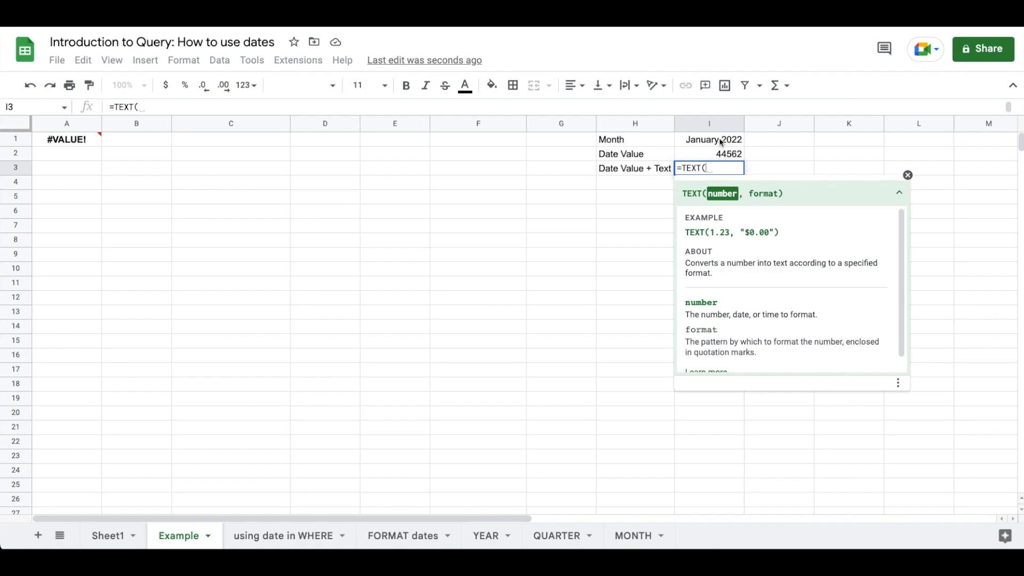
{"action": "left_click", "coordinate": [722, 154]}
{"action": "type", "text": ",\""}
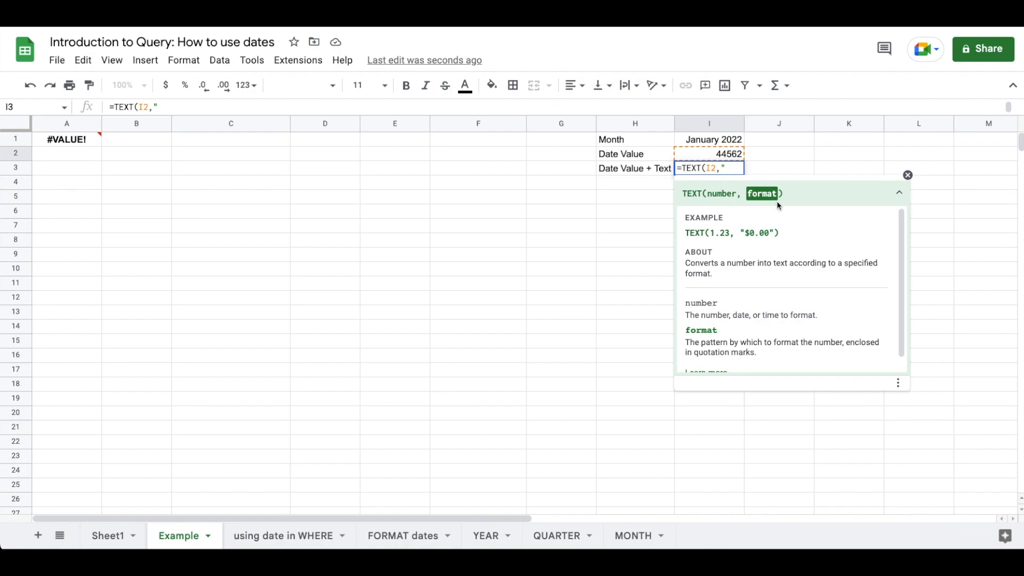
{"action": "type", "text": "YYYY-M"}
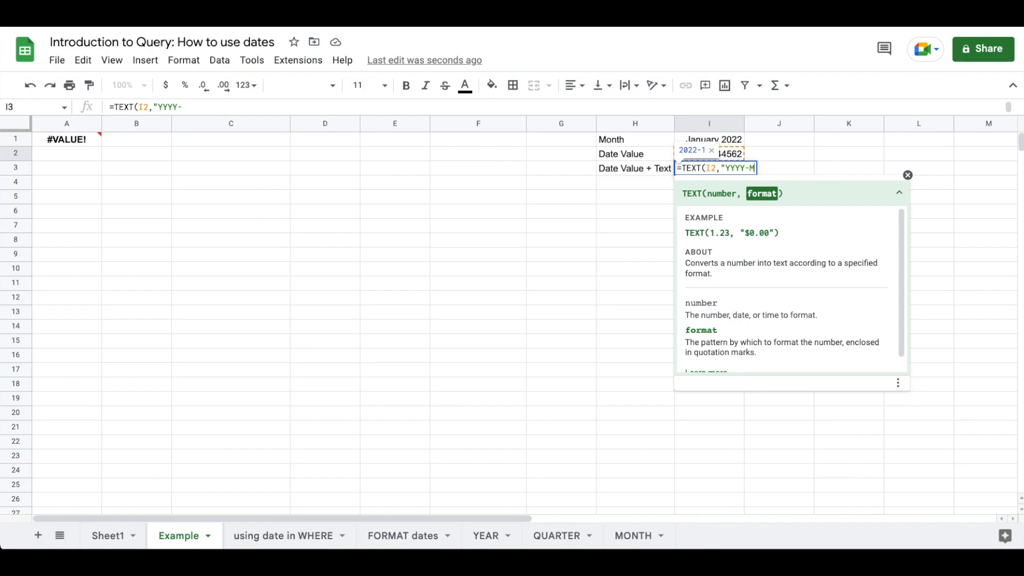
{"action": "type", "text": "M-DD\""}
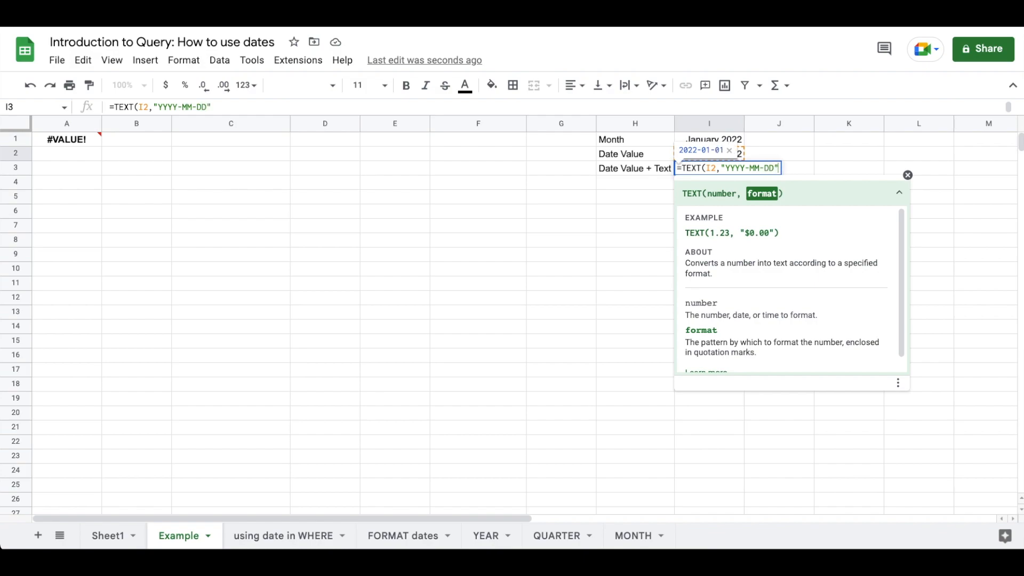
{"action": "key", "text": "Return"}
{"action": "key", "text": "Up"}
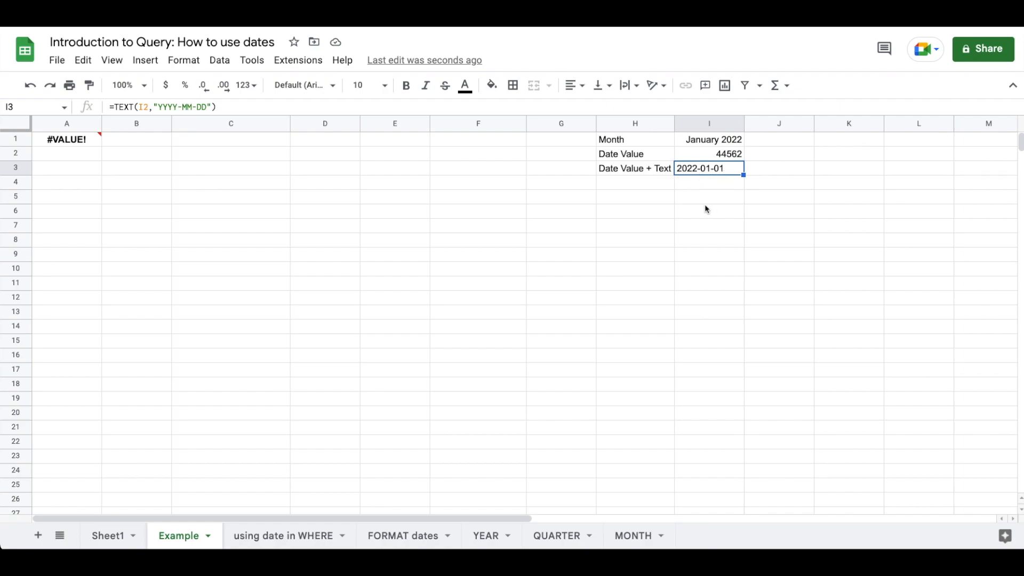
Step: Put the I1 reference in the A1 query's WHERE clause on its own line, with line breaks before and after it
{"action": "mouse_move", "coordinate": [78, 141]}
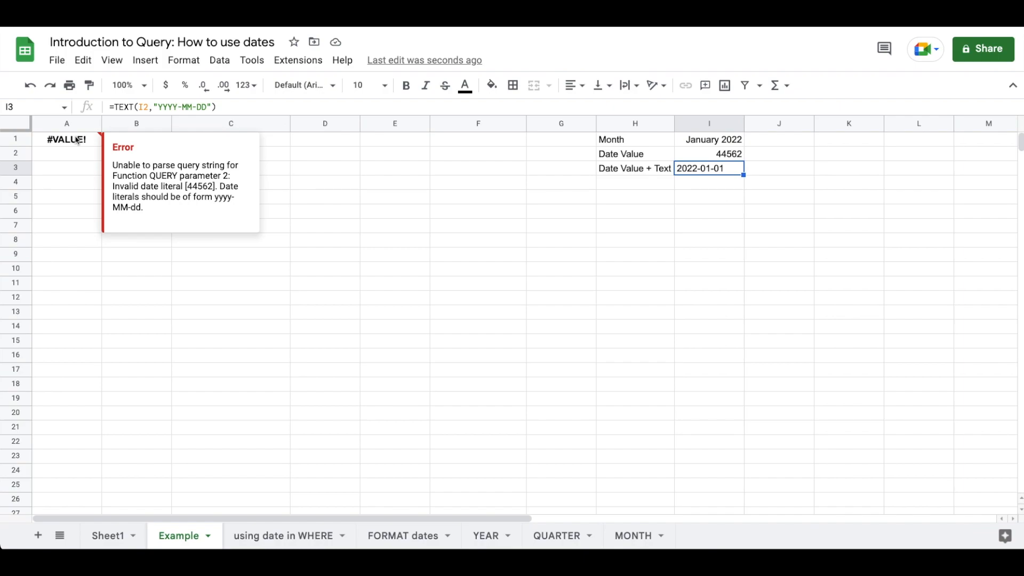
{"action": "left_click", "coordinate": [78, 140]}
{"action": "double_click", "coordinate": [78, 141]}
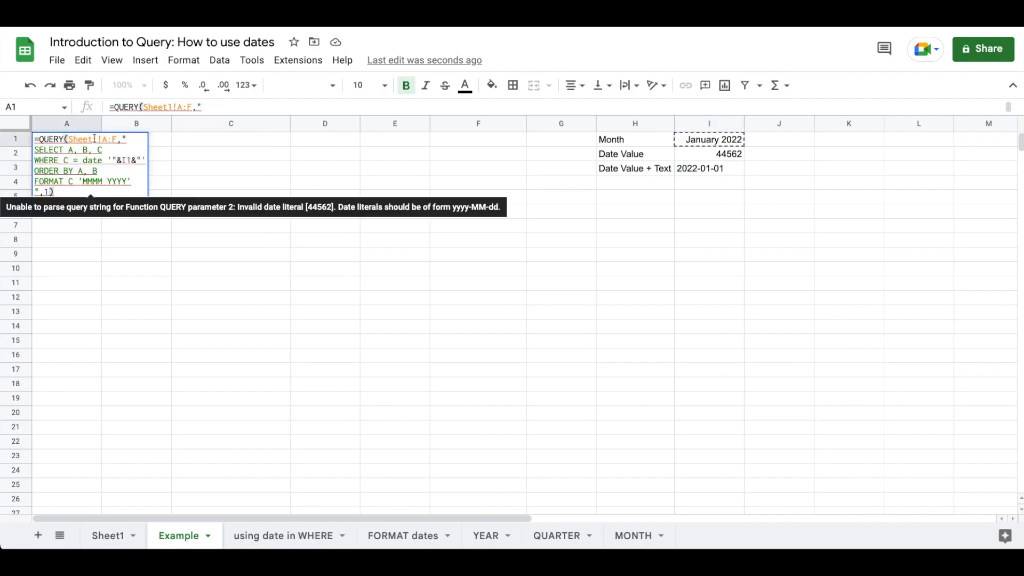
{"action": "left_click", "coordinate": [119, 160]}
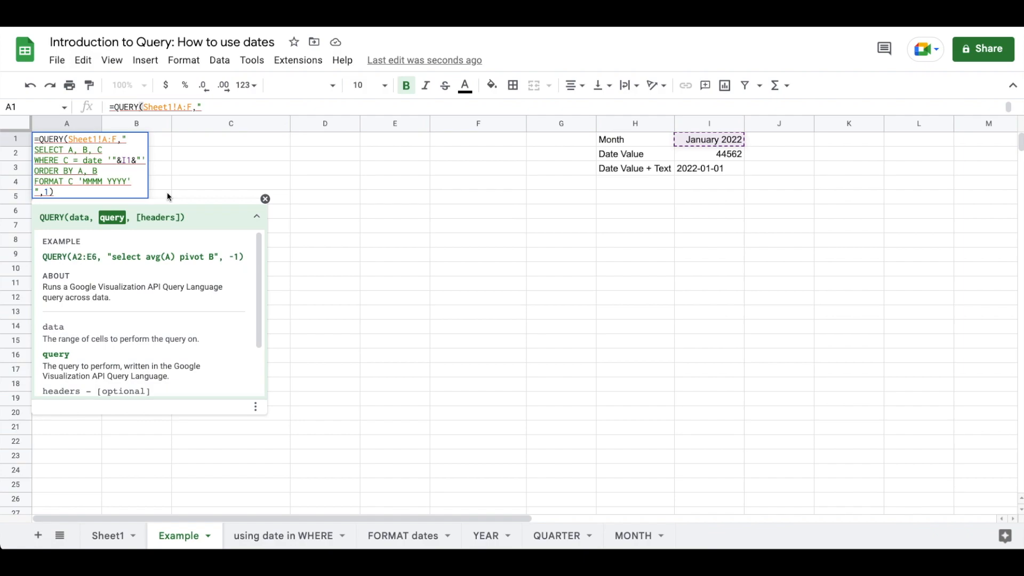
{"action": "key", "text": "alt+Return"}
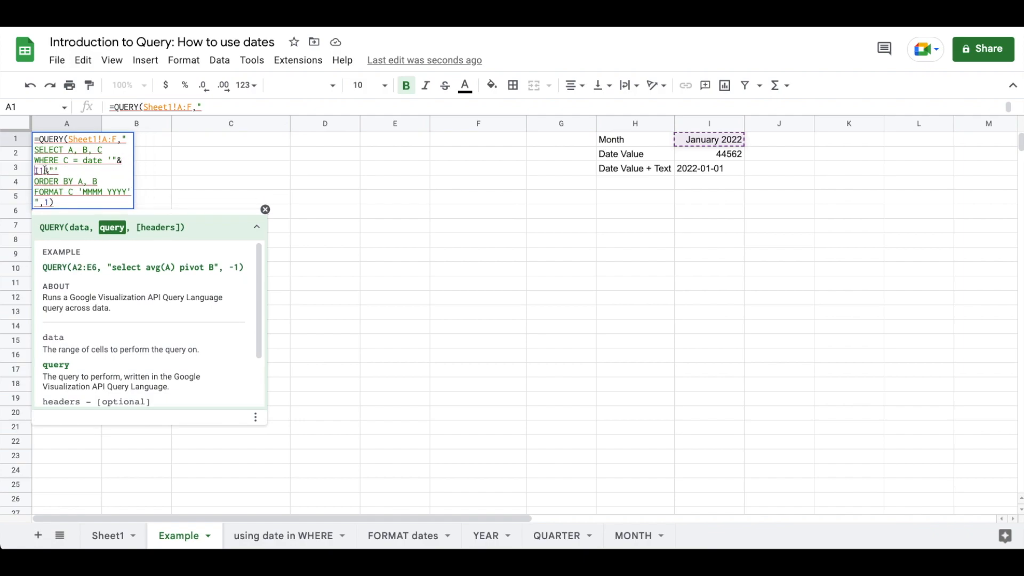
{"action": "left_click", "coordinate": [43, 171]}
{"action": "key", "text": "alt+Return"}
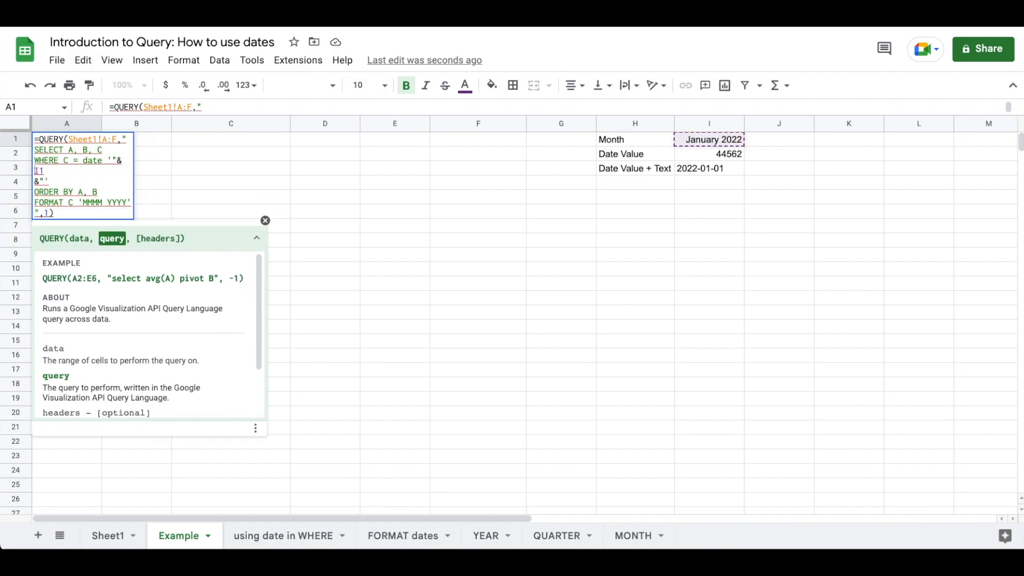
Step: Wrap the I1 reference in the A1 query in a TEXT function, so it reads TEXT(I1,"YYYY-MM-DD")
{"action": "type", "text": "TEXT"}
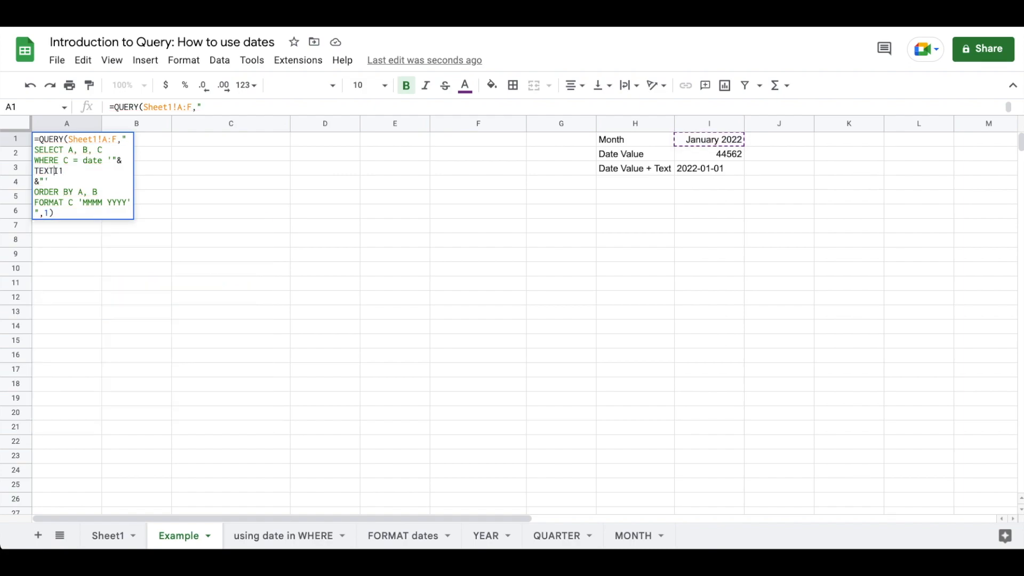
{"action": "type", "text": "("}
{"action": "key", "text": "Right"}
{"action": "key", "text": "Right"}
{"action": "type", "text": ","}
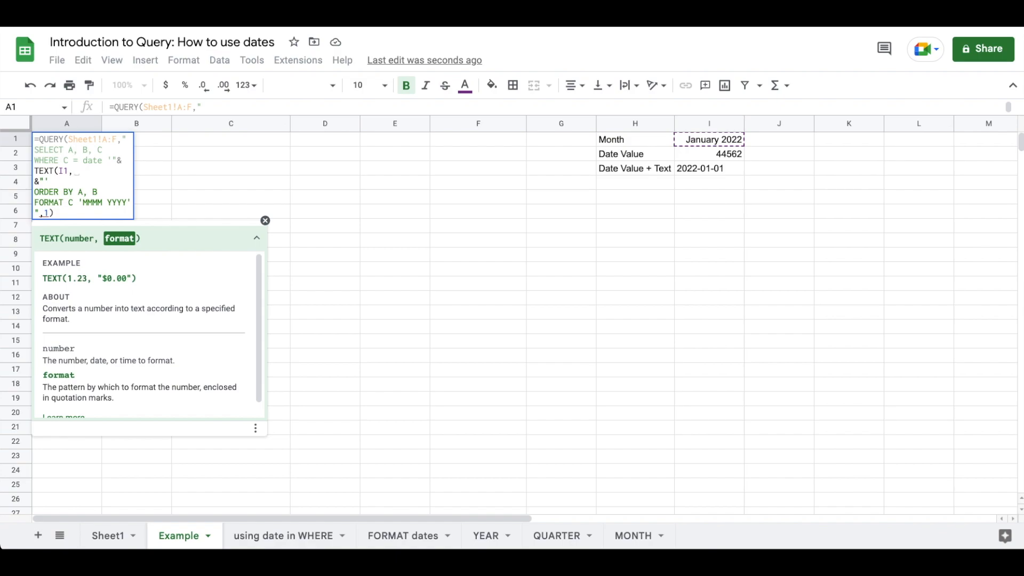
{"action": "type", "text": " \"Y"}
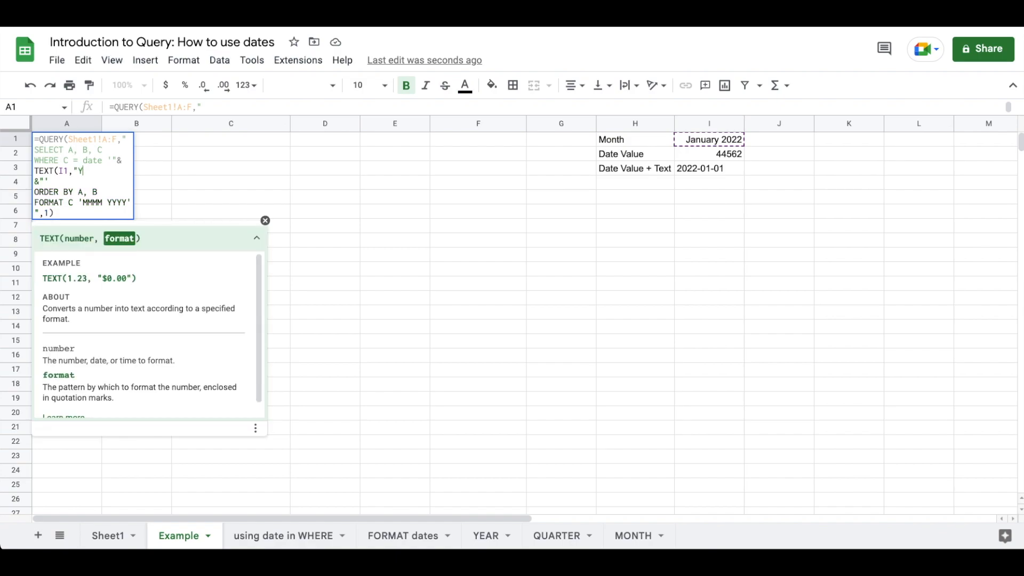
{"action": "type", "text": "YYY-MM-DD\")"}
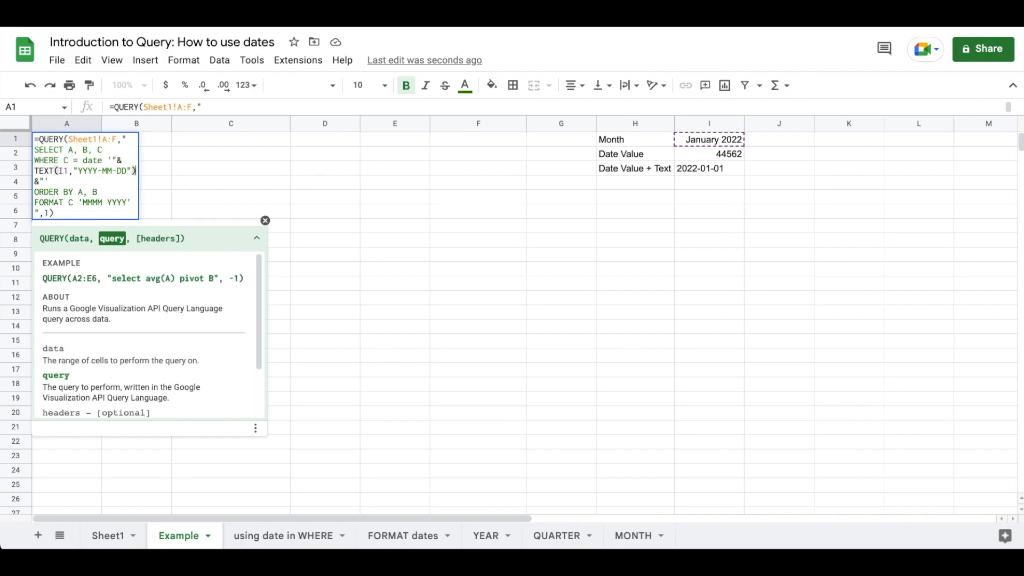
{"action": "key", "text": "Return"}
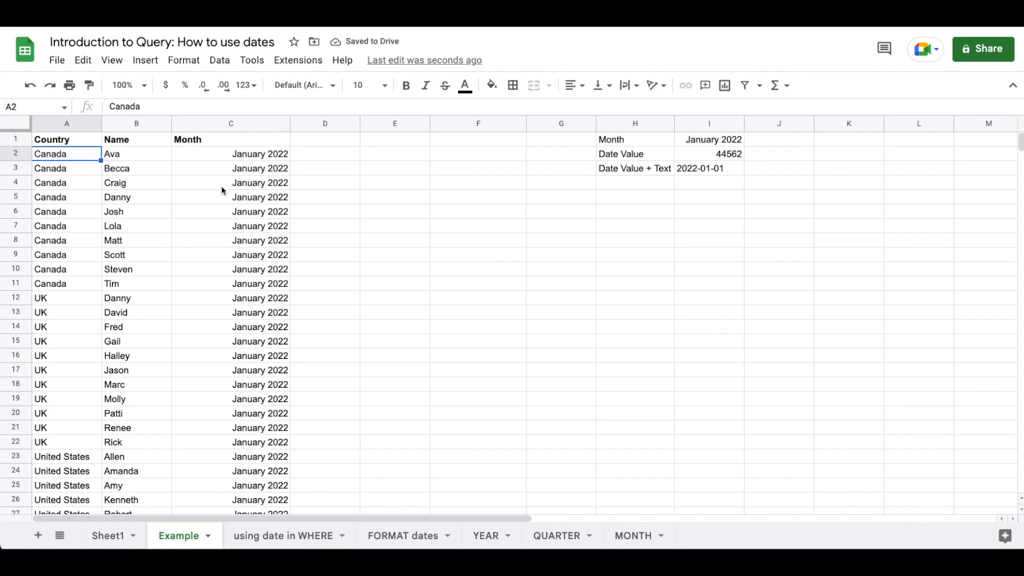
Step: Compare the date helper cells H2:I3 with the TEXT-wrapped I1 reference in the A1 query, leaving the formula as is
{"action": "left_click_drag", "start_coordinate": [634, 157], "coordinate": [709, 170]}
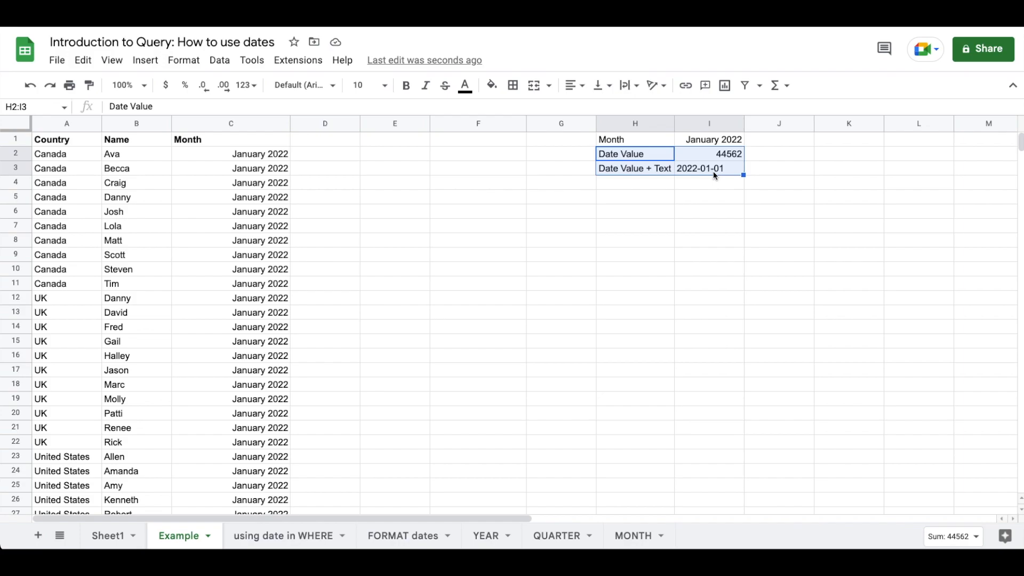
{"action": "left_click", "coordinate": [62, 144]}
{"action": "double_click", "coordinate": [63, 144]}
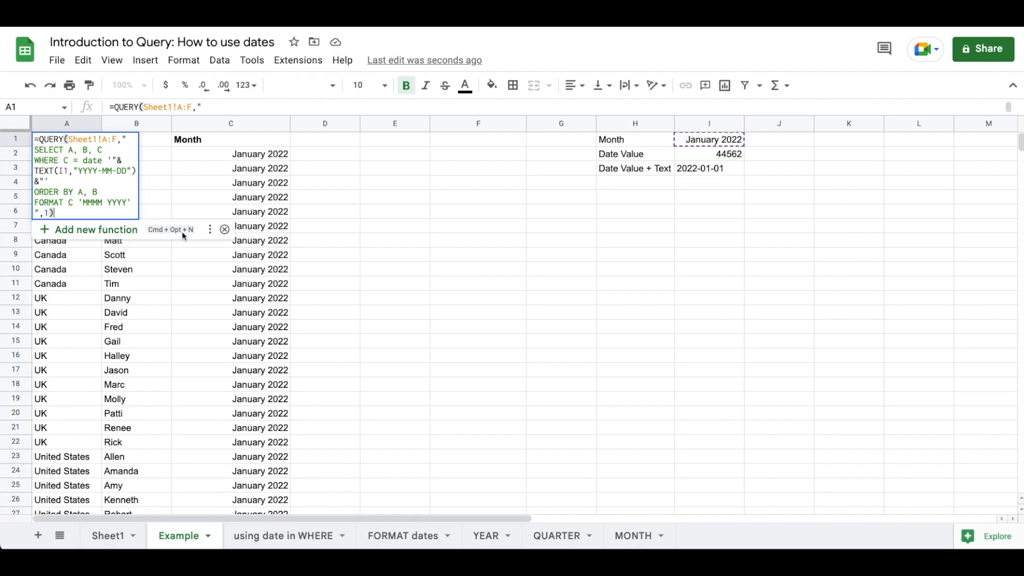
{"action": "key", "text": "Escape"}
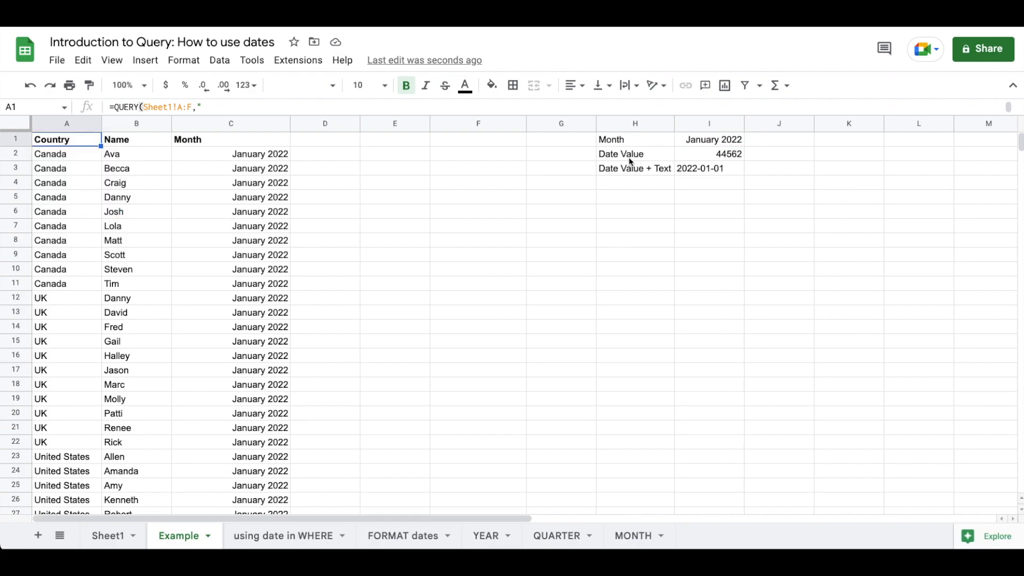
{"action": "left_click", "coordinate": [637, 154]}
{"action": "left_click", "coordinate": [77, 141]}
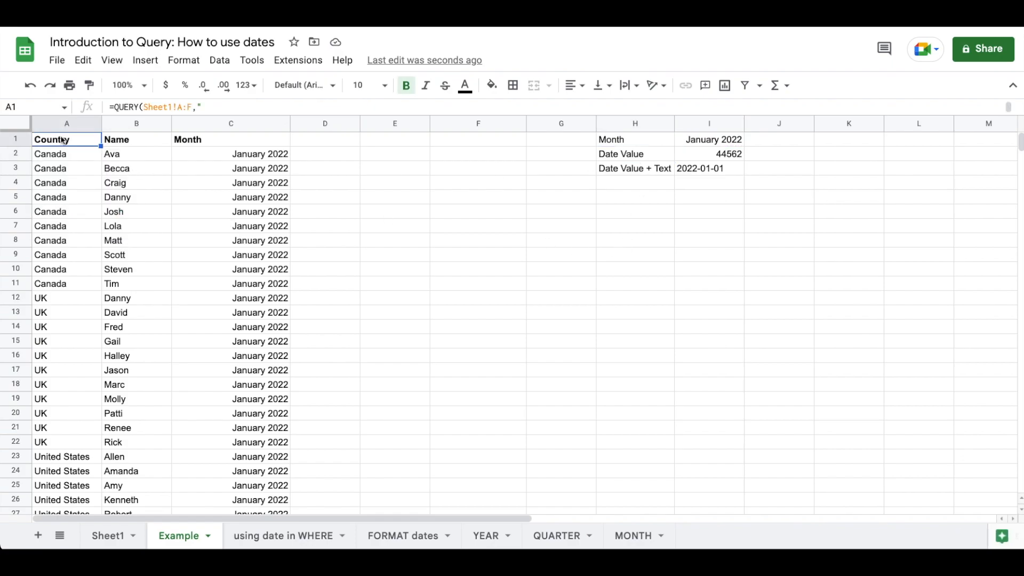
{"action": "double_click", "coordinate": [74, 139]}
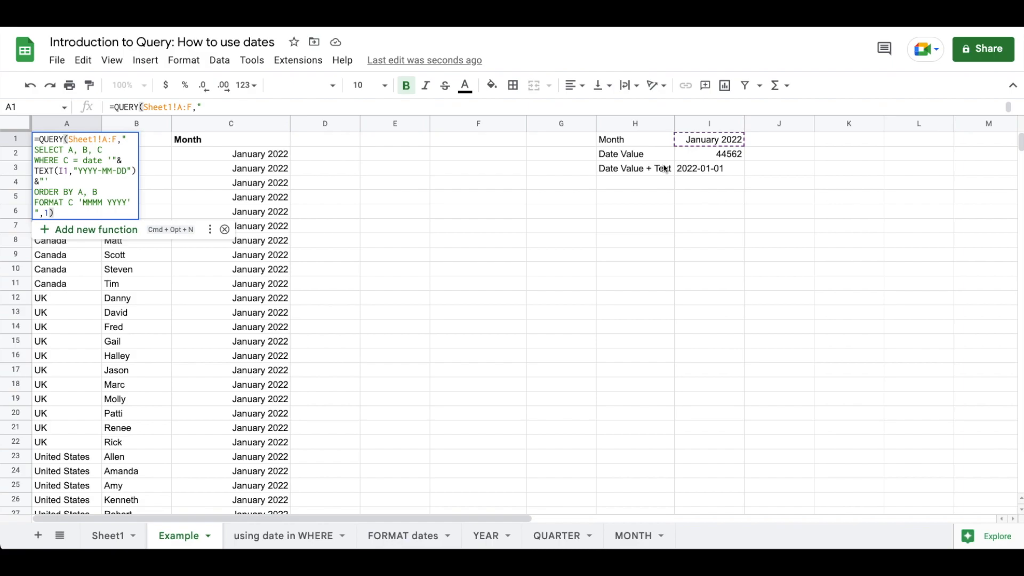
{"action": "key", "text": "Escape"}
Step: Clear the date value helper labels and formulas from the range H2:I4
{"action": "left_click_drag", "start_coordinate": [624, 155], "coordinate": [705, 182]}
{"action": "key", "text": "Delete"}
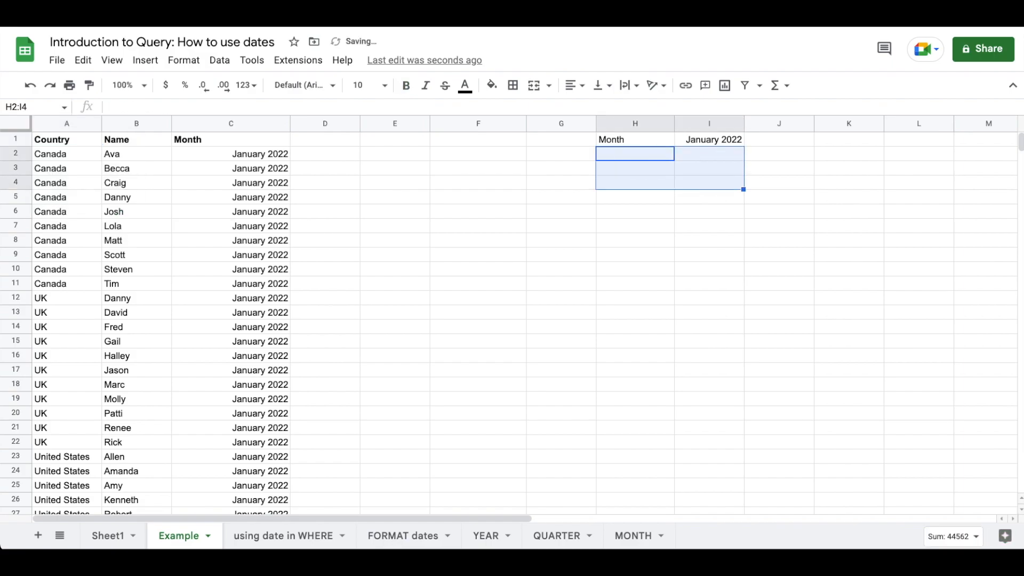
{"action": "left_click", "coordinate": [545, 258]}
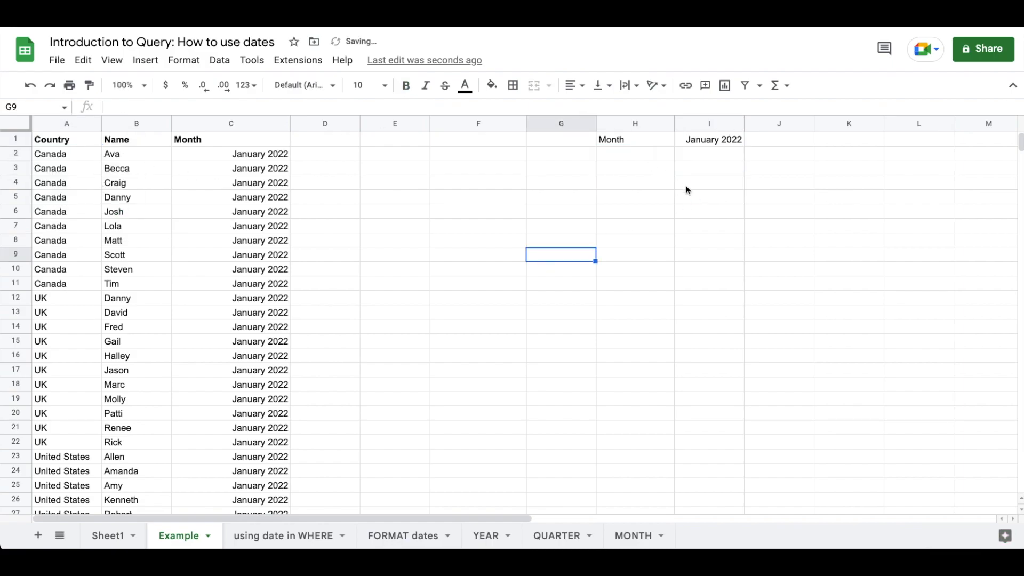
Step: Test the query's month filter by setting cell I1 to June 2022 and after that to December 2022
{"action": "left_click", "coordinate": [713, 143]}
{"action": "type", "text": "June 2022"}
{"action": "key", "text": "Return"}
{"action": "key", "text": "Up"}
{"action": "type", "text": "Decemb"}
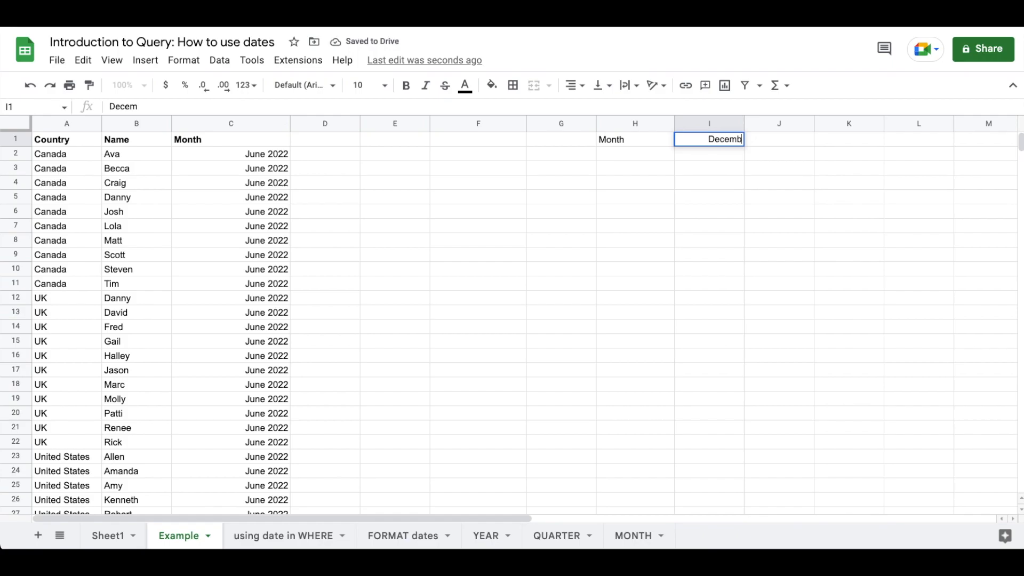
{"action": "type", "text": "er 2022"}
{"action": "key", "text": "Return"}
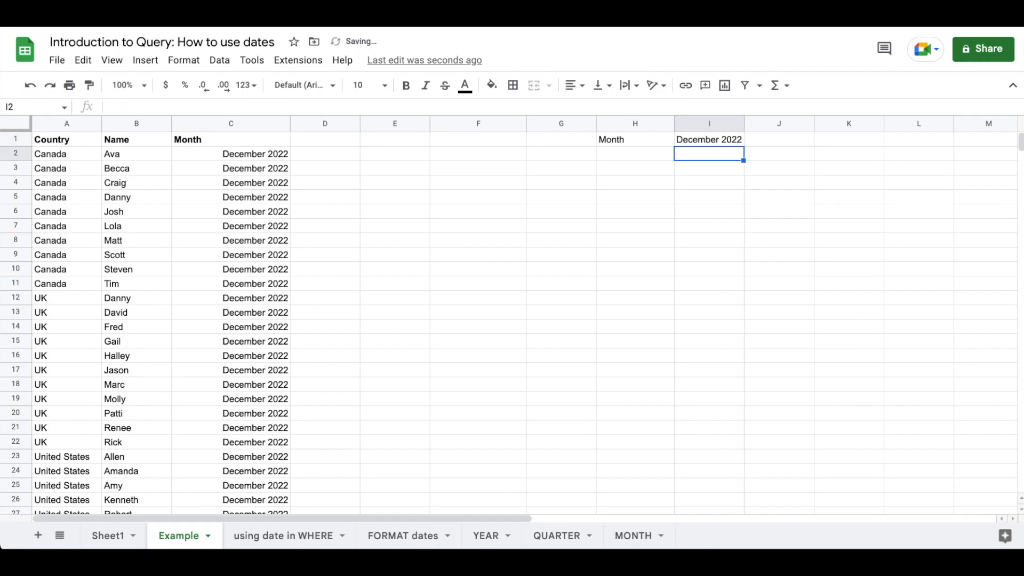
Step: Set the month in cell I1 to January 2021
{"action": "key", "text": "Up"}
{"action": "type", "text": "January 2021"}
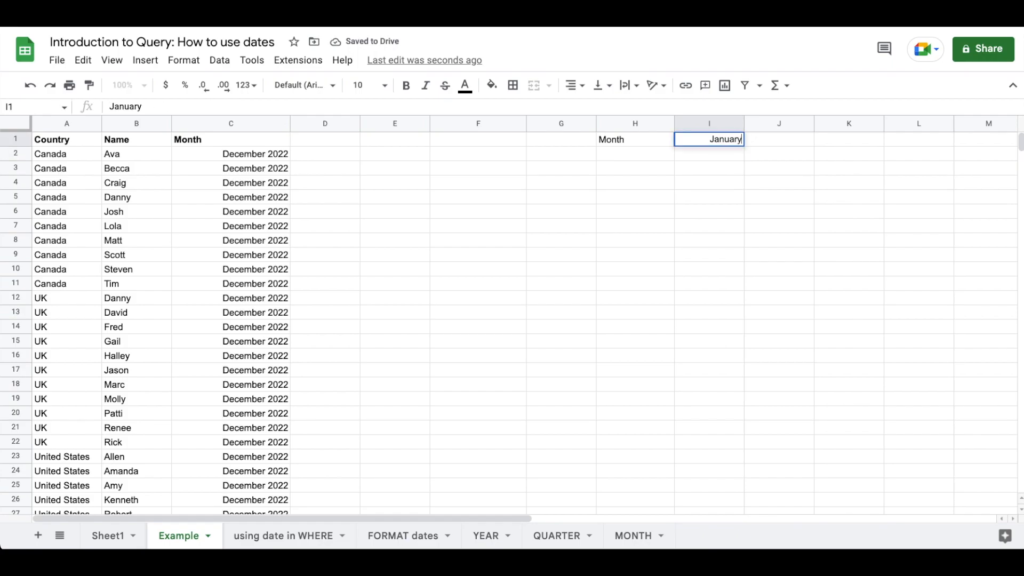
{"action": "key", "text": "Return"}
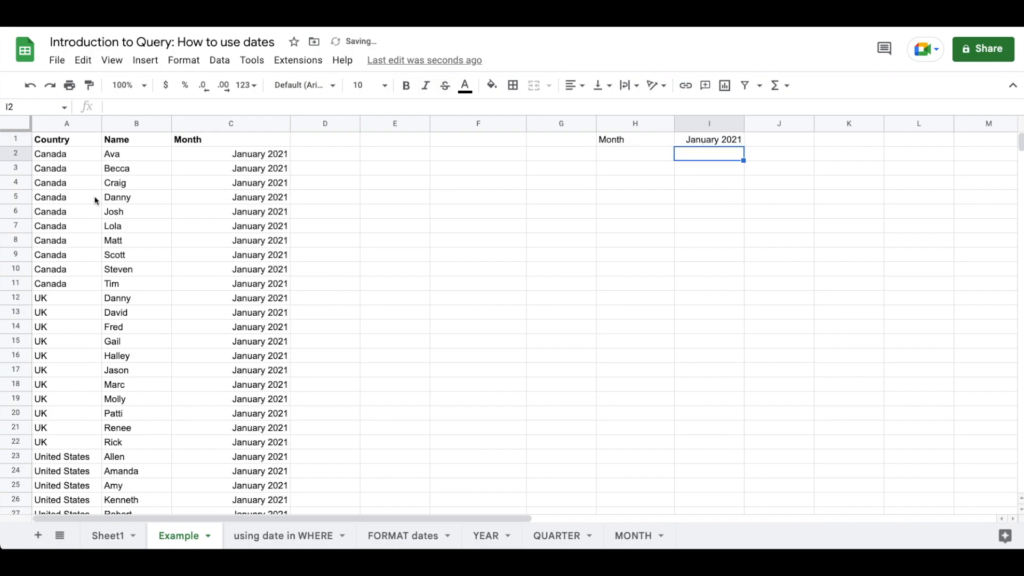
Step: Open the QUERY formula in A1 to examine its WHERE date condition based on I1
{"action": "left_click", "coordinate": [94, 141]}
{"action": "key", "text": "Return"}
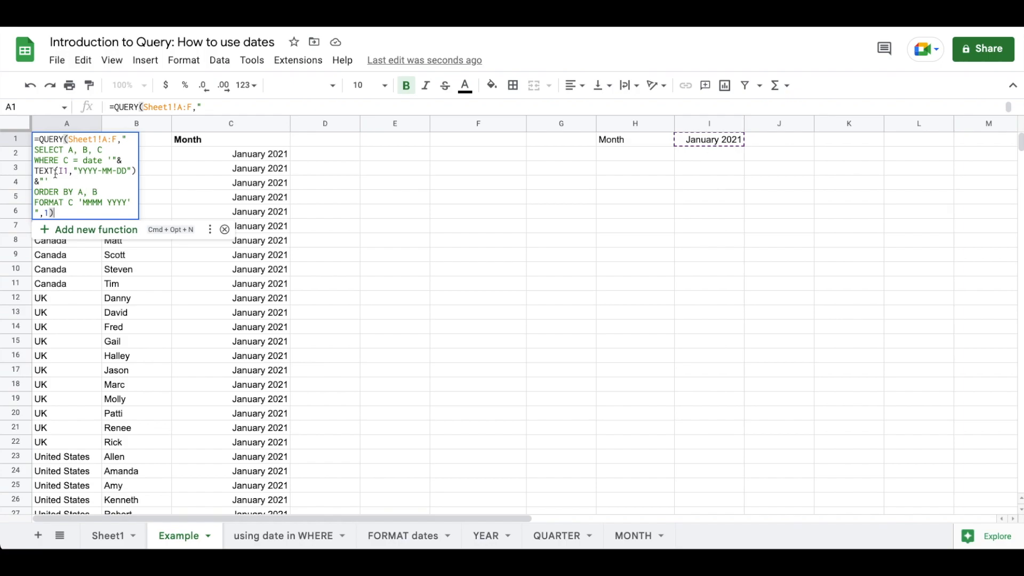
{"action": "key", "text": "Escape"}
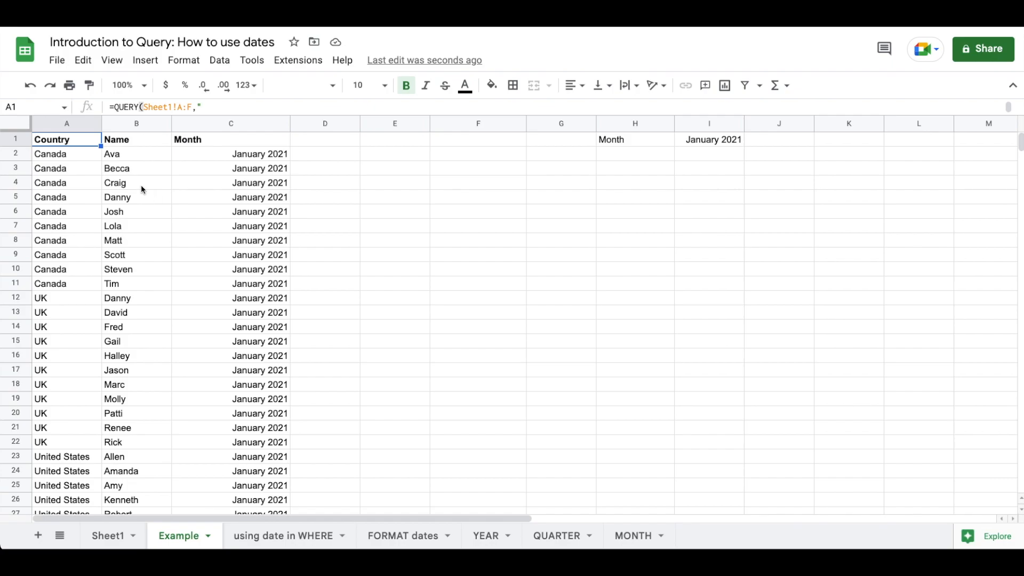
{"action": "key", "text": "Return"}
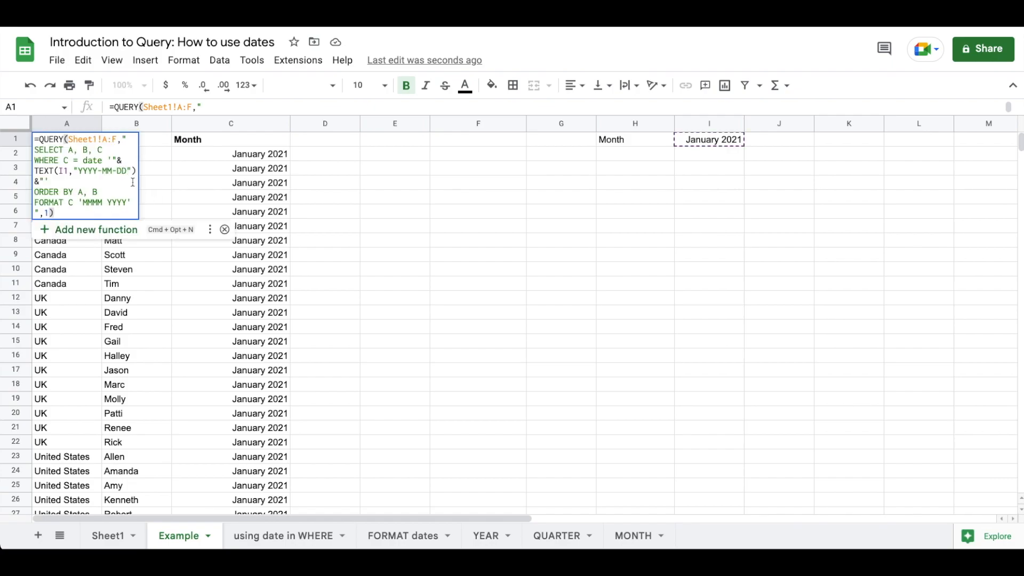